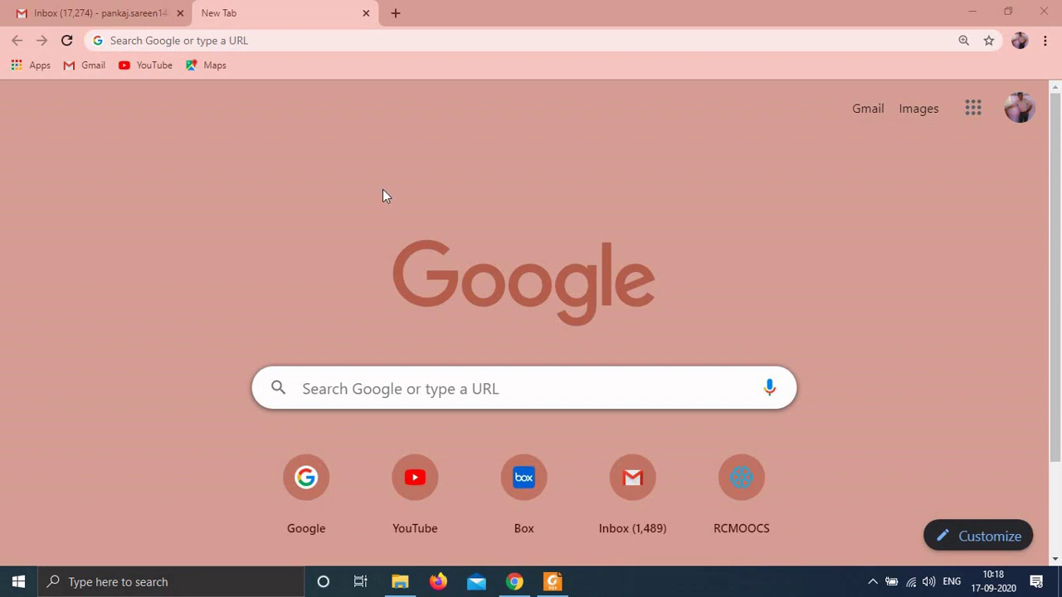
- Search Google for 'microsoft team login' and open the official Microsoft Teams product page
click(299, 41)
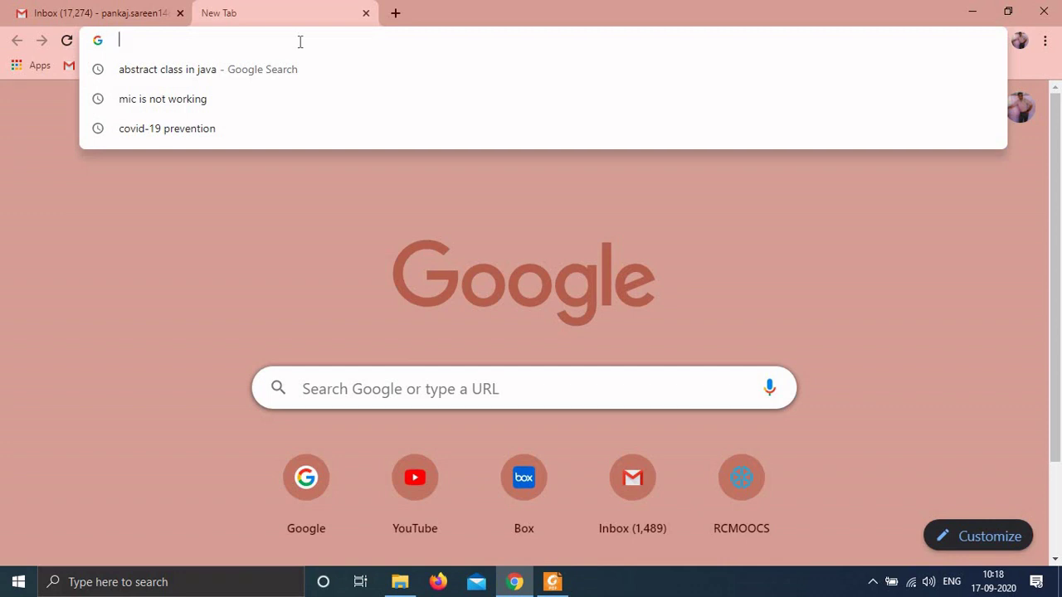
text(micros)
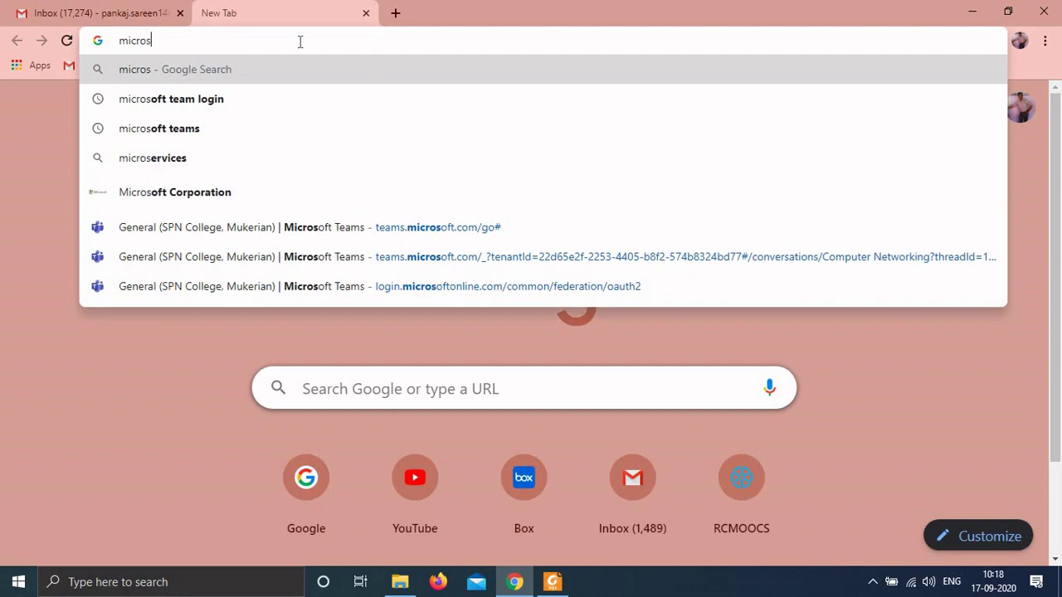
key(Down)
key(Return)
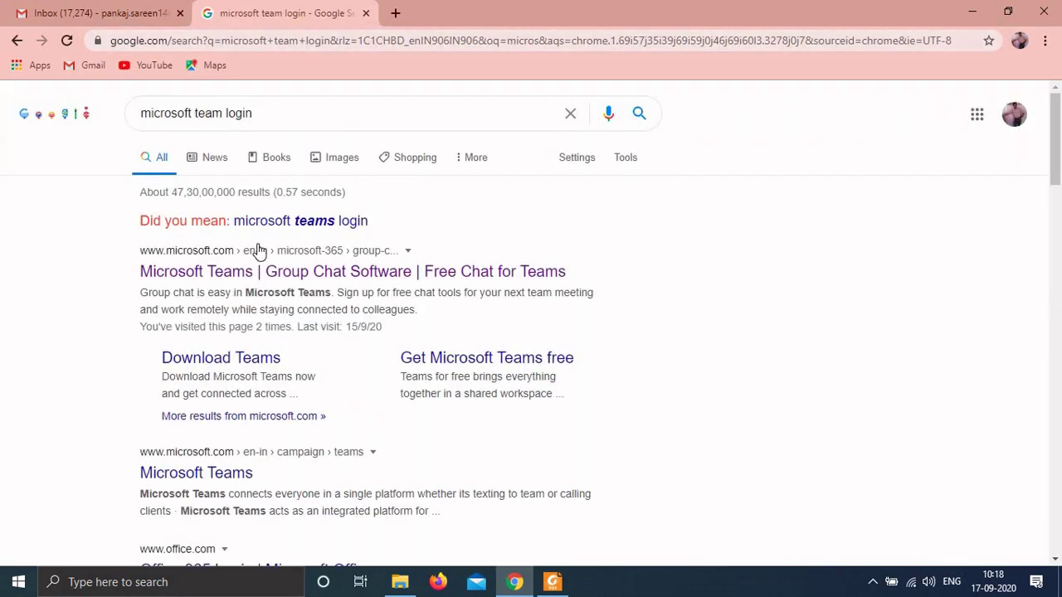
click(267, 276)
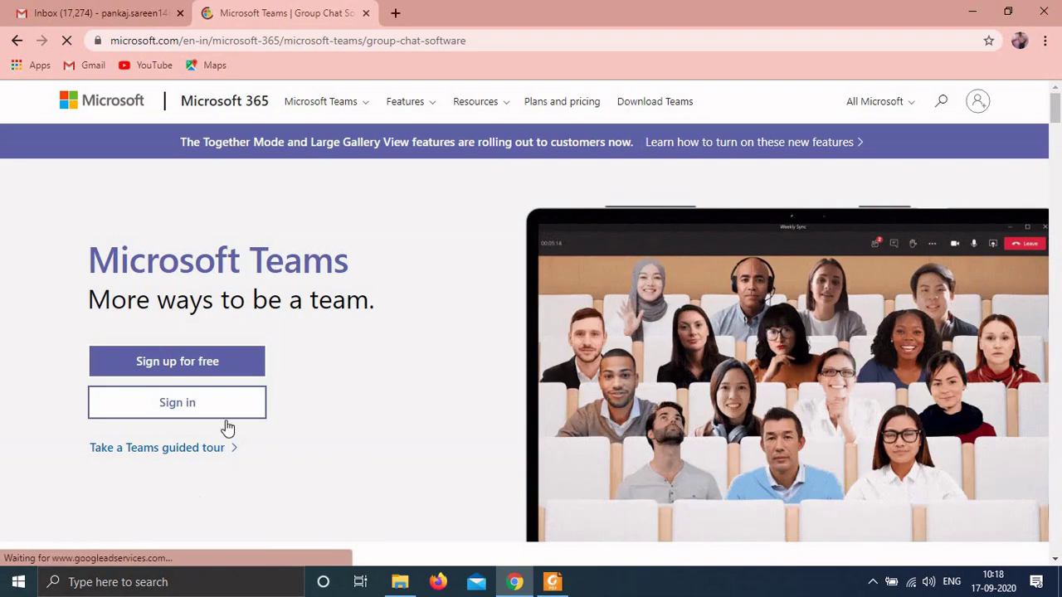
- Sign in from the Microsoft Teams page so the account picker opens in a new tab
click(218, 419)
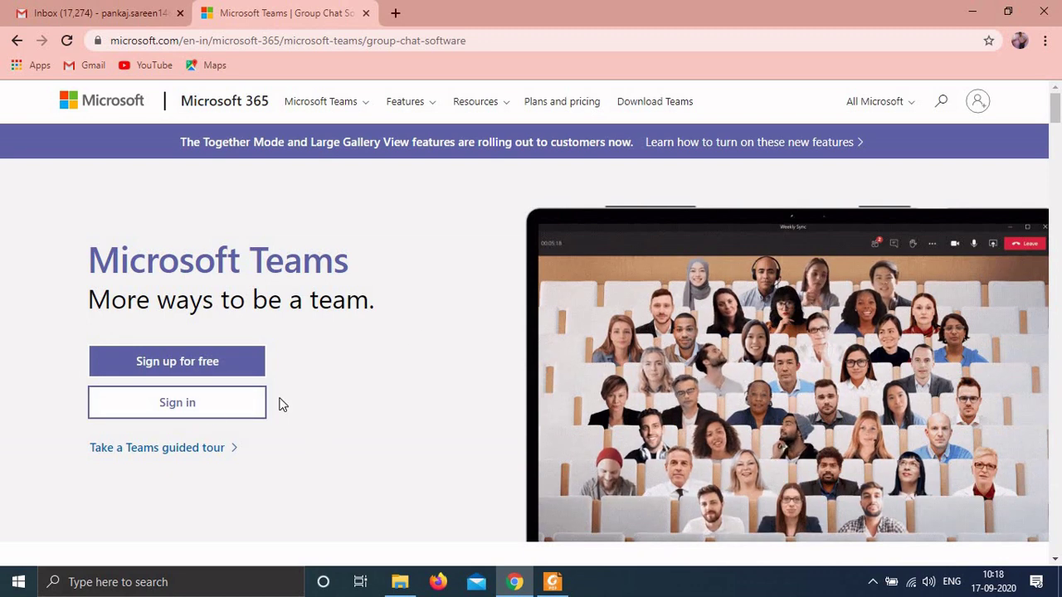
click(186, 404)
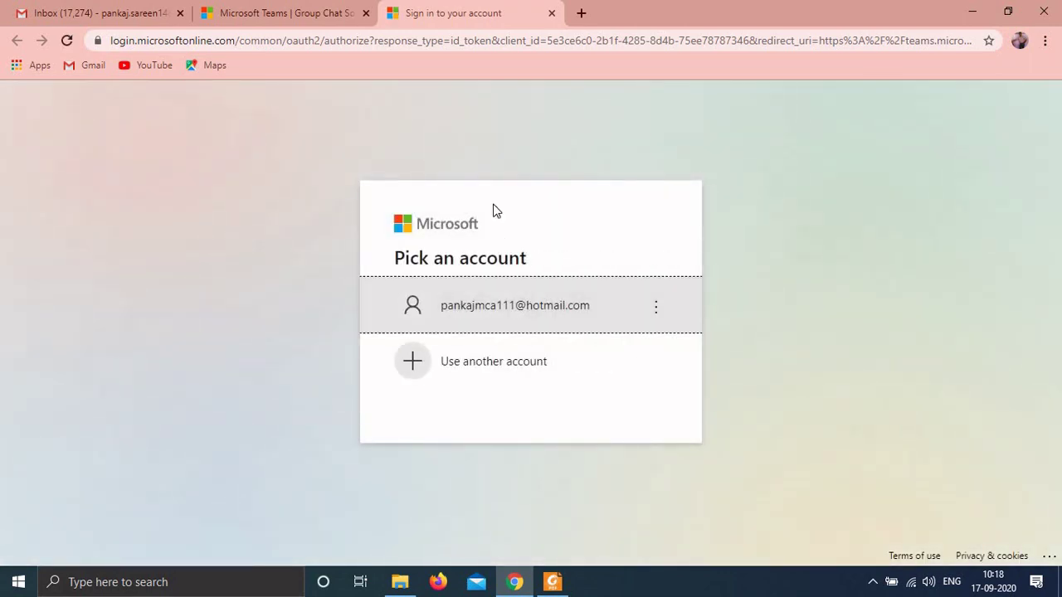
- Choose the saved Microsoft account and submit the account password
click(509, 307)
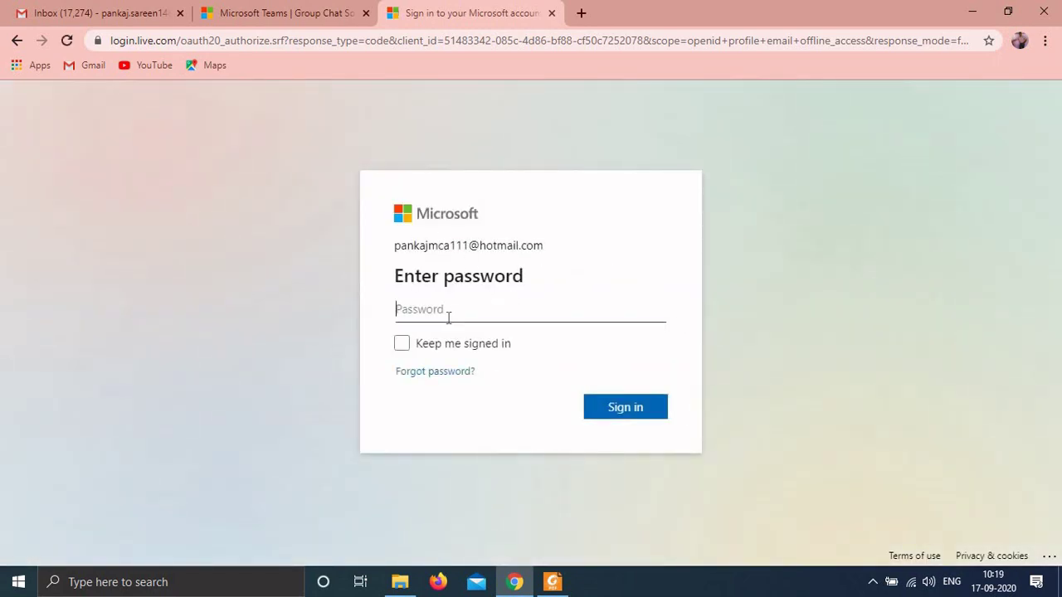
text(•••••••••••)
click(618, 409)
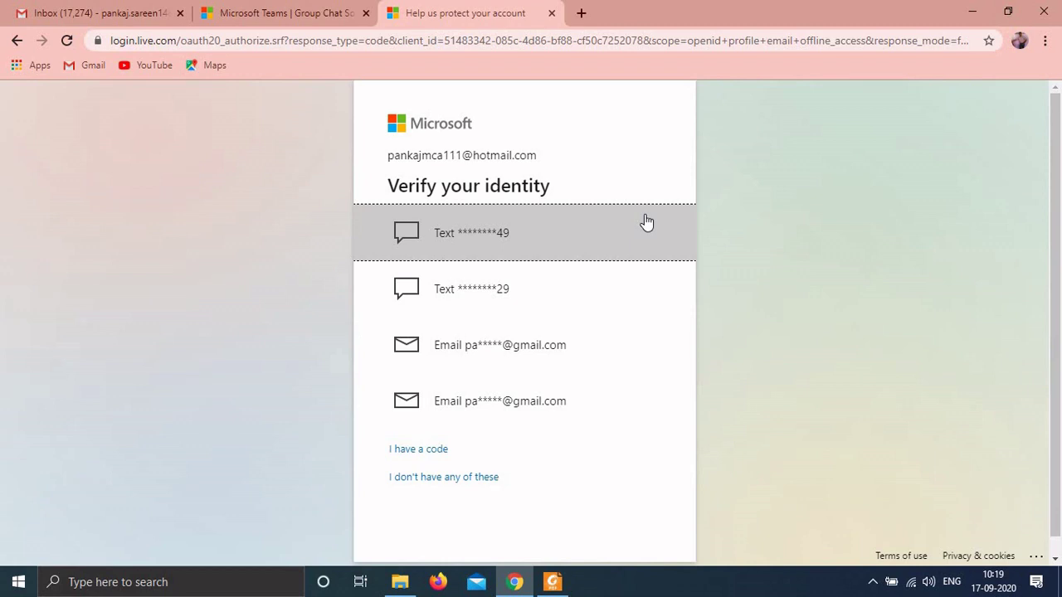
- Verify identity by text, entering the phone's last four digits and then the received code
click(509, 296)
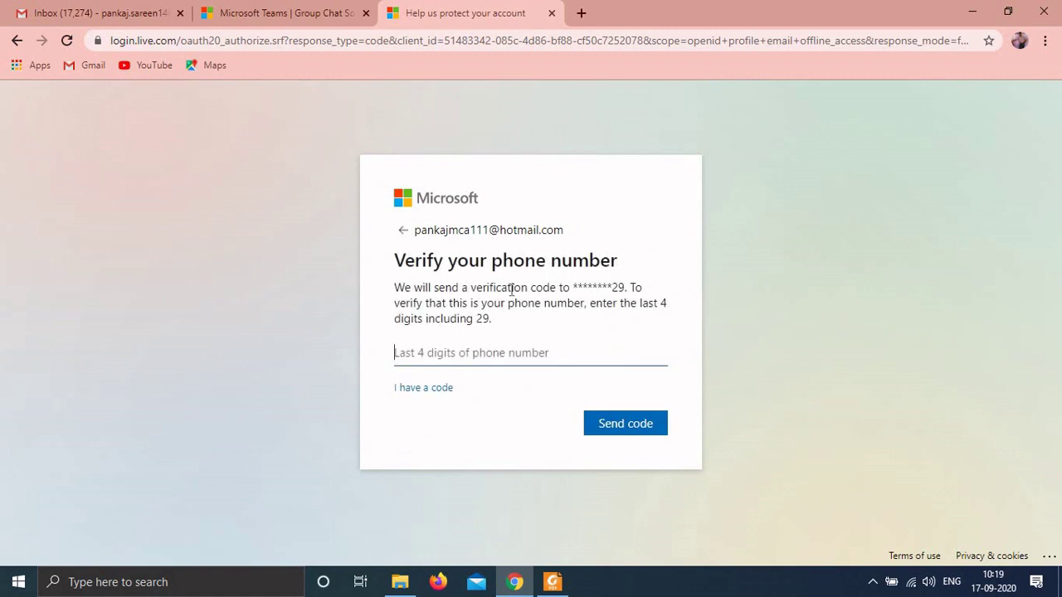
text(5429)
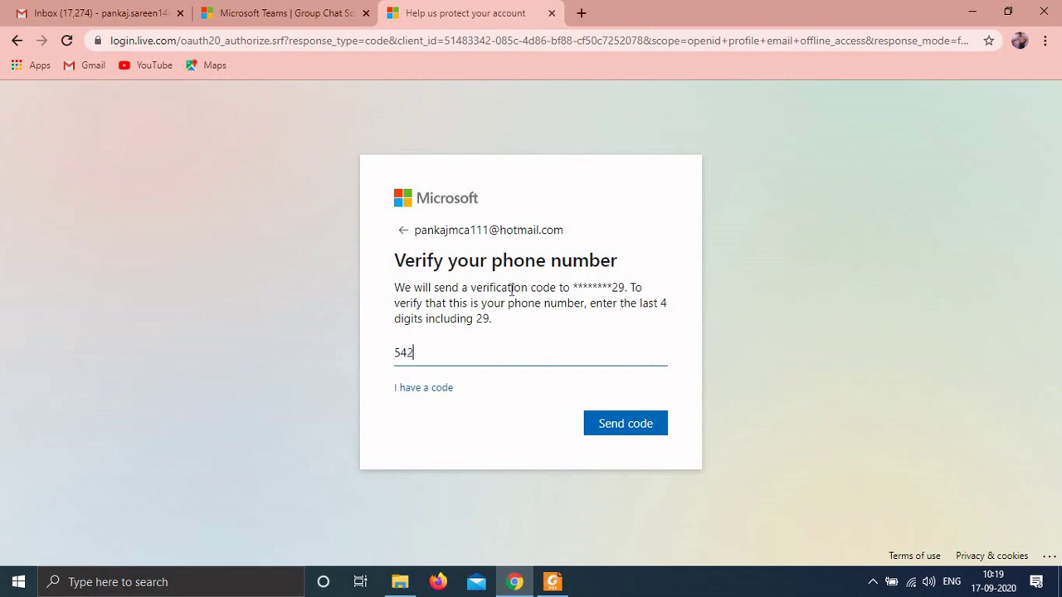
click(616, 431)
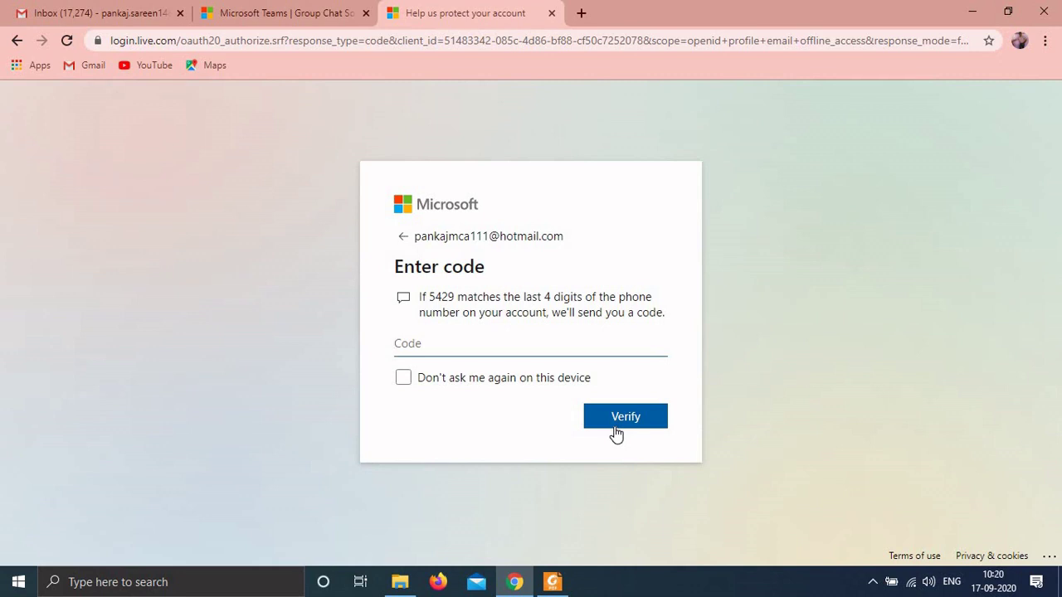
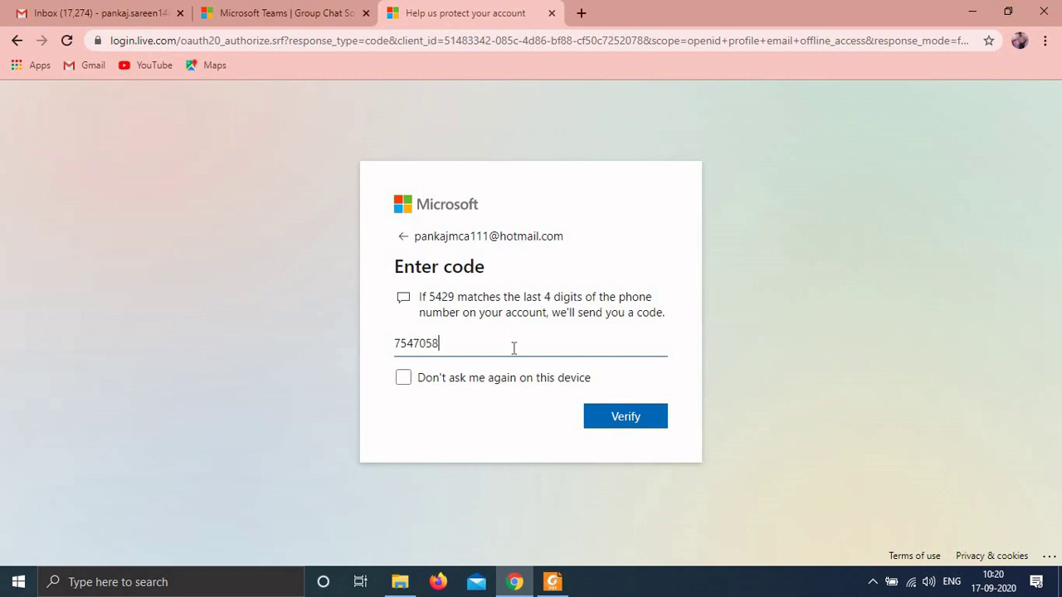
click(610, 425)
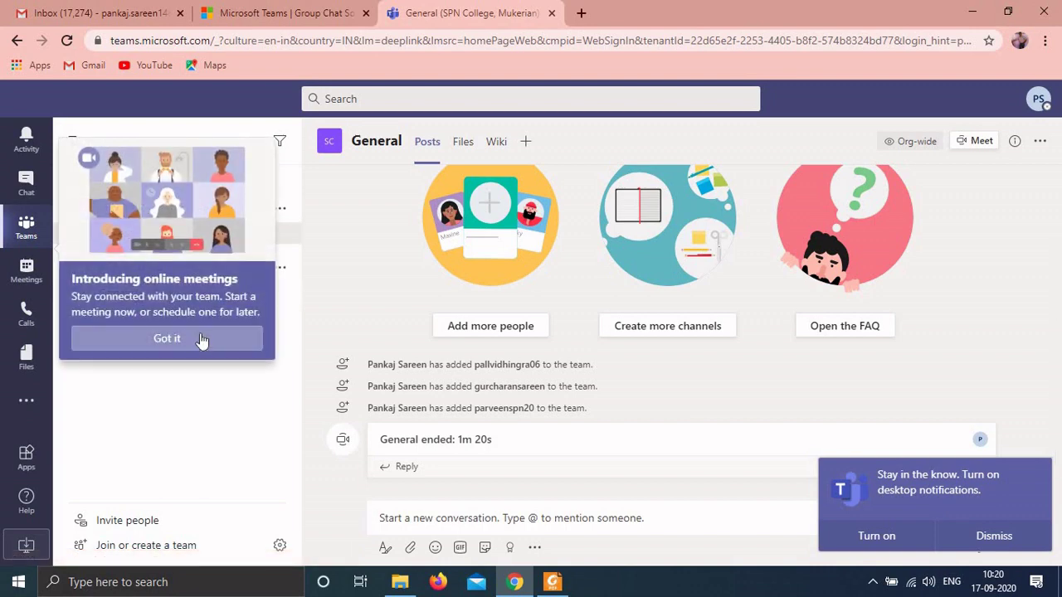
- Dismiss the online meetings introduction and go to the Join or create a team page
click(201, 347)
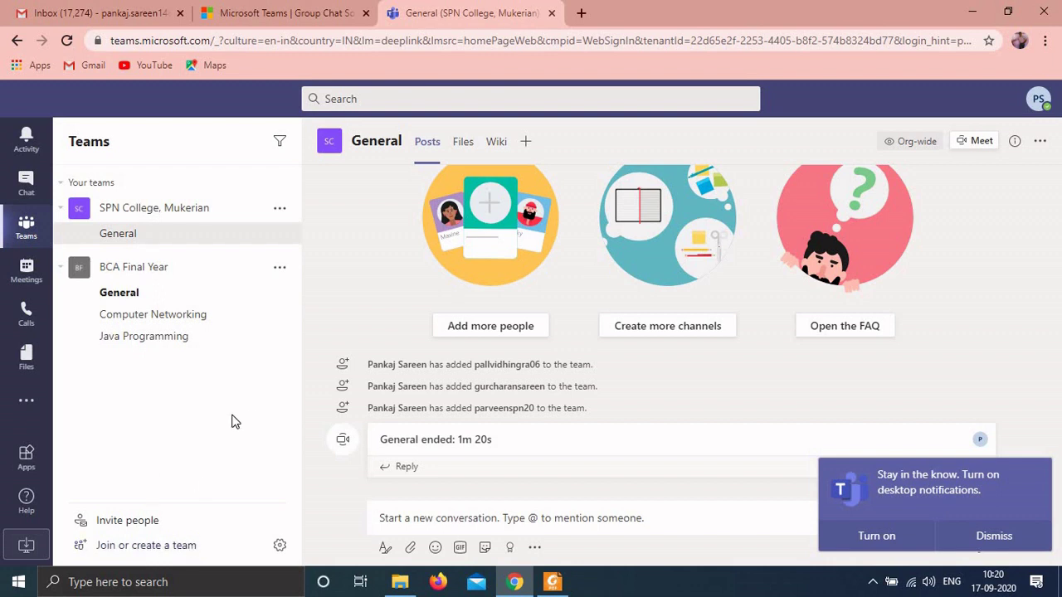
click(171, 551)
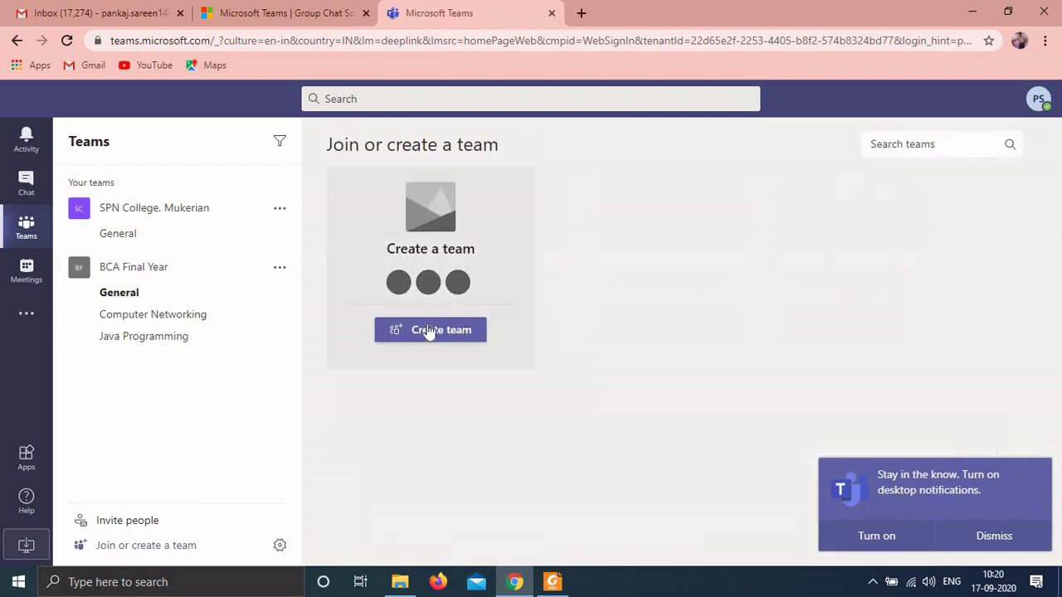
- Build a public team from scratch named 'BCA 2nd Year'
click(429, 330)
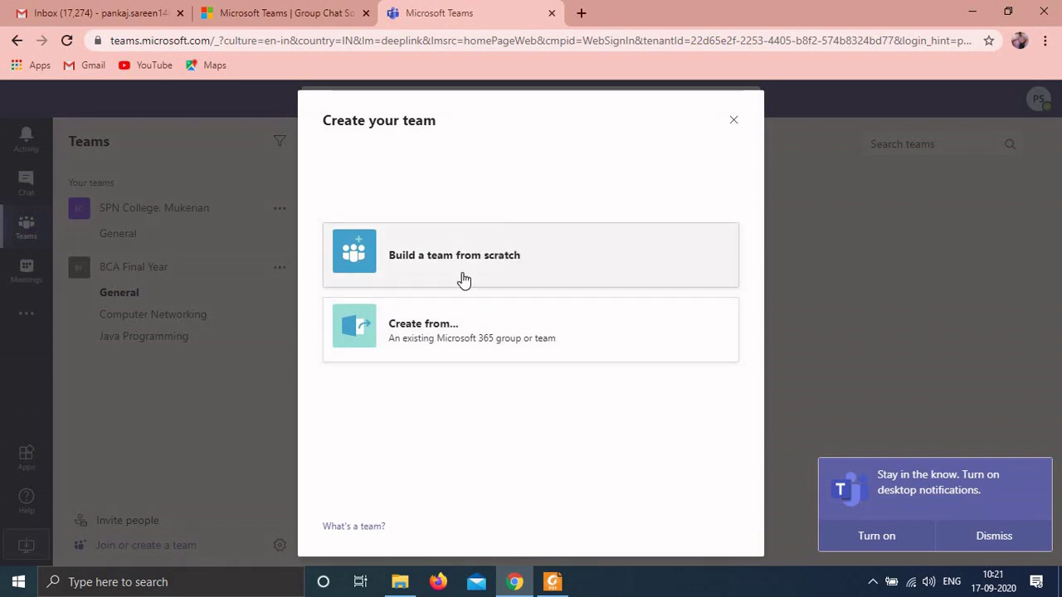
click(485, 267)
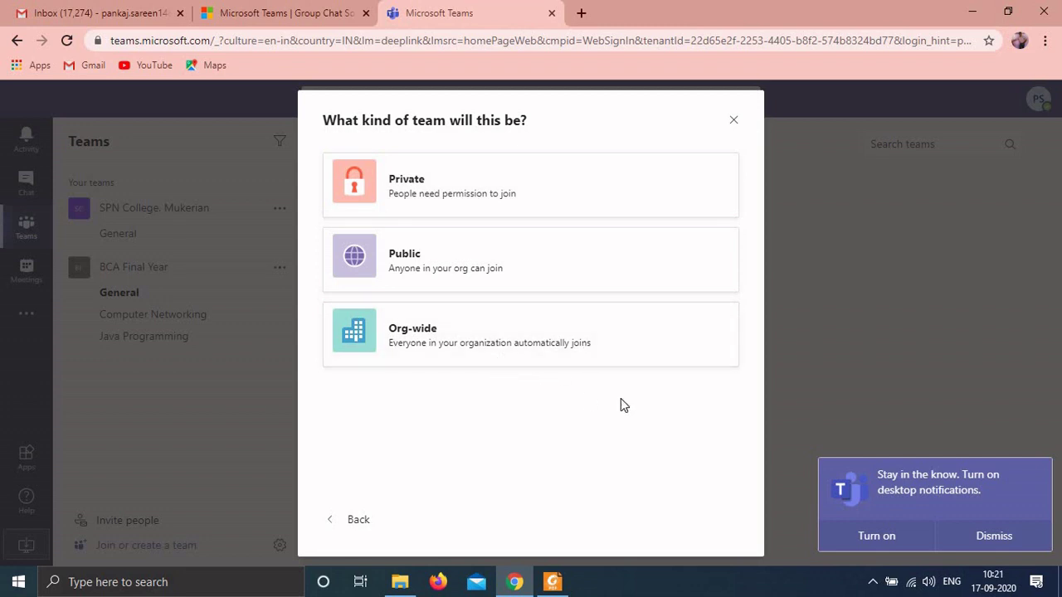
click(496, 280)
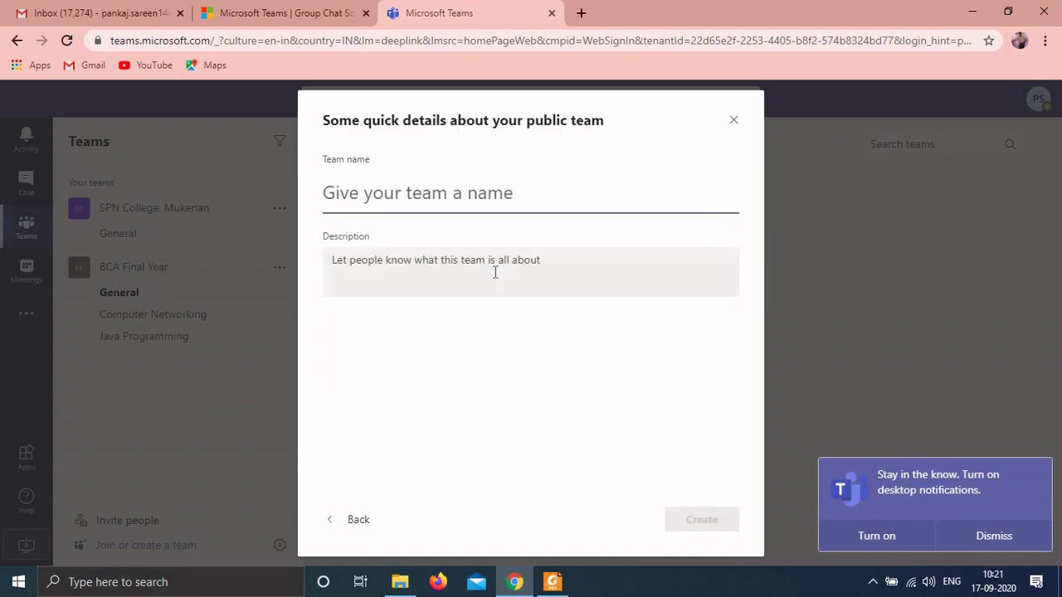
text(BCA)
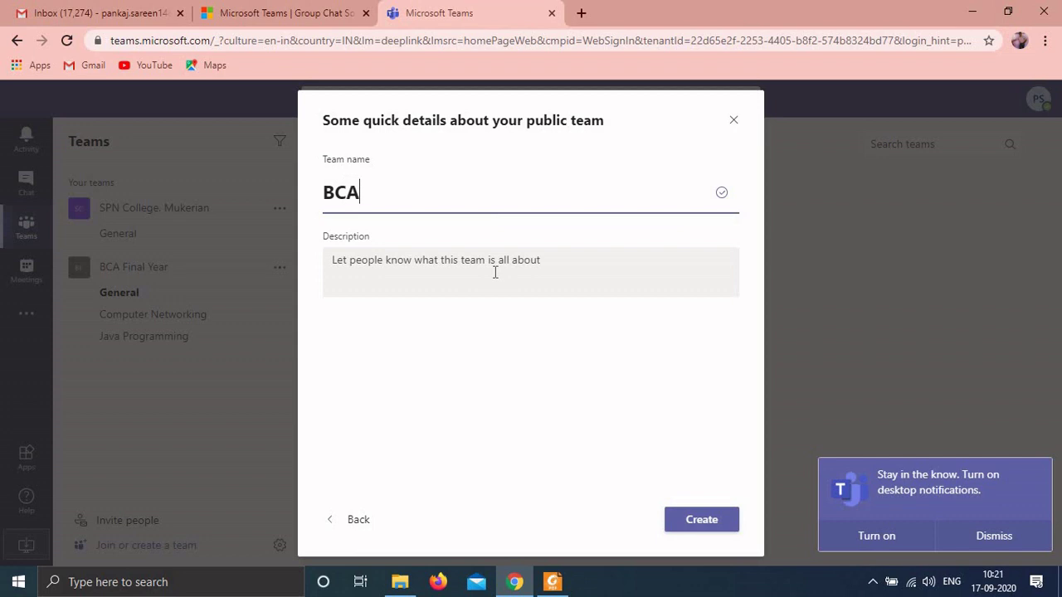
text( 2nd Year)
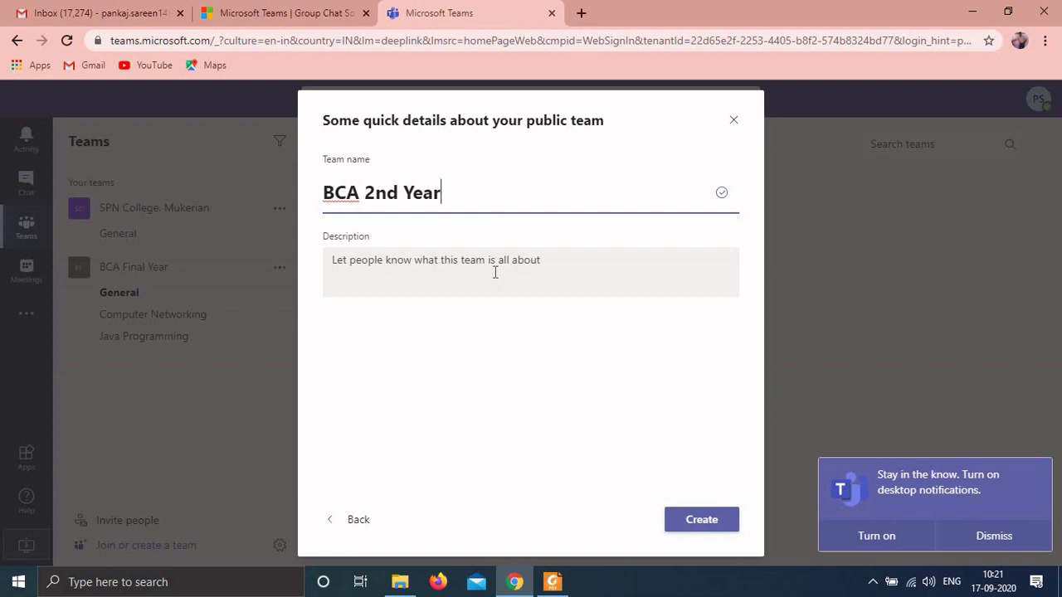
click(699, 528)
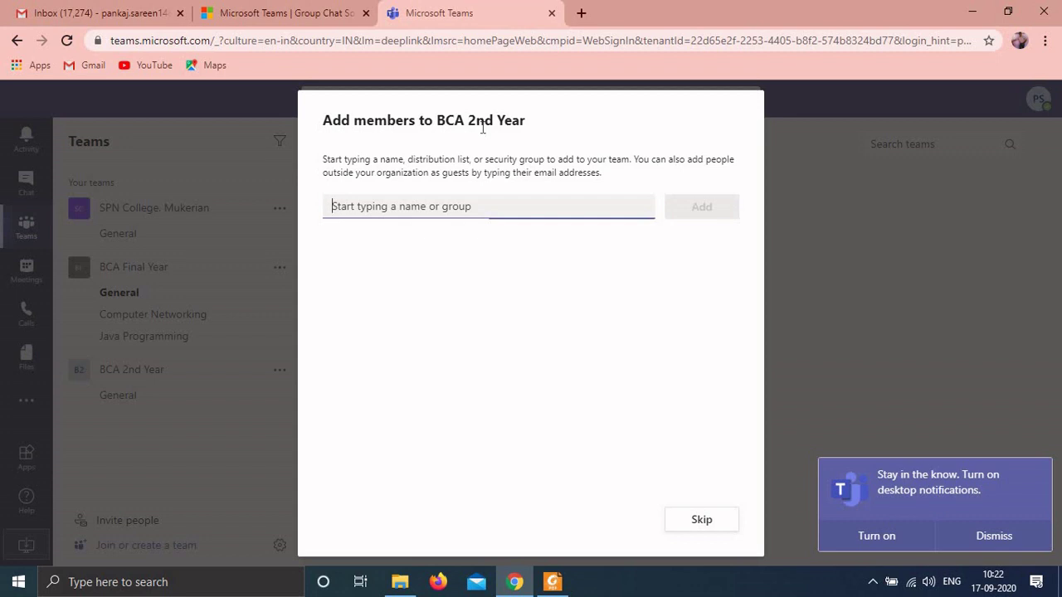
- Search for and add two people as team members, then close the Add members dialog
text(parveen)
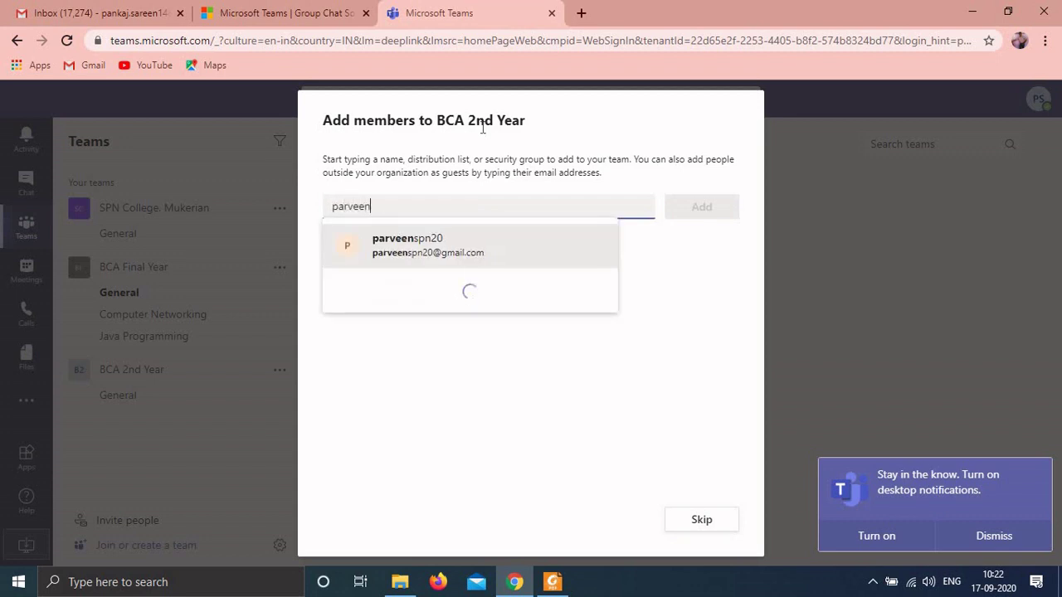
click(418, 260)
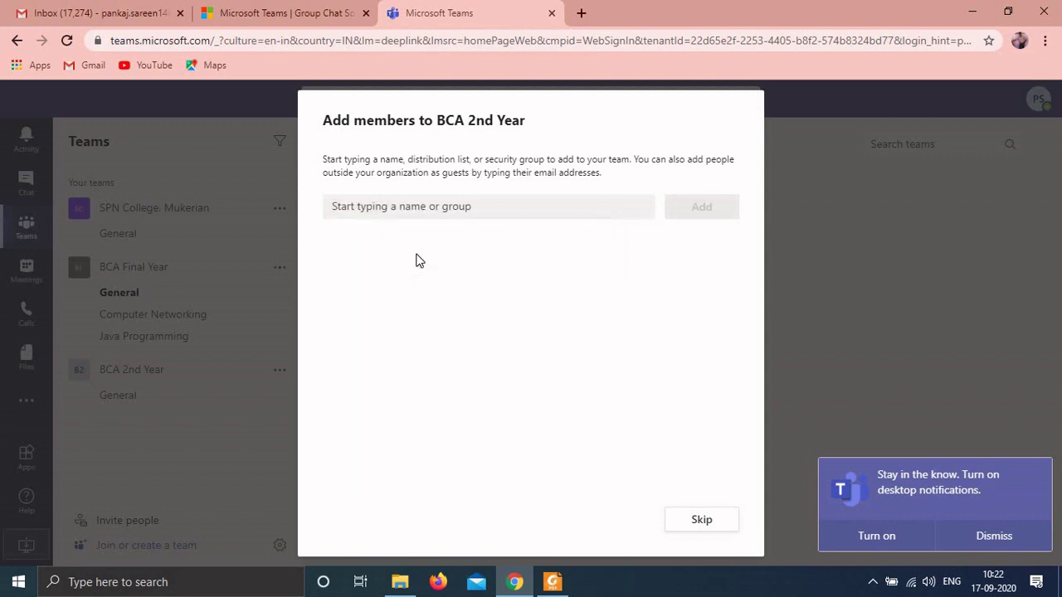
text(pall)
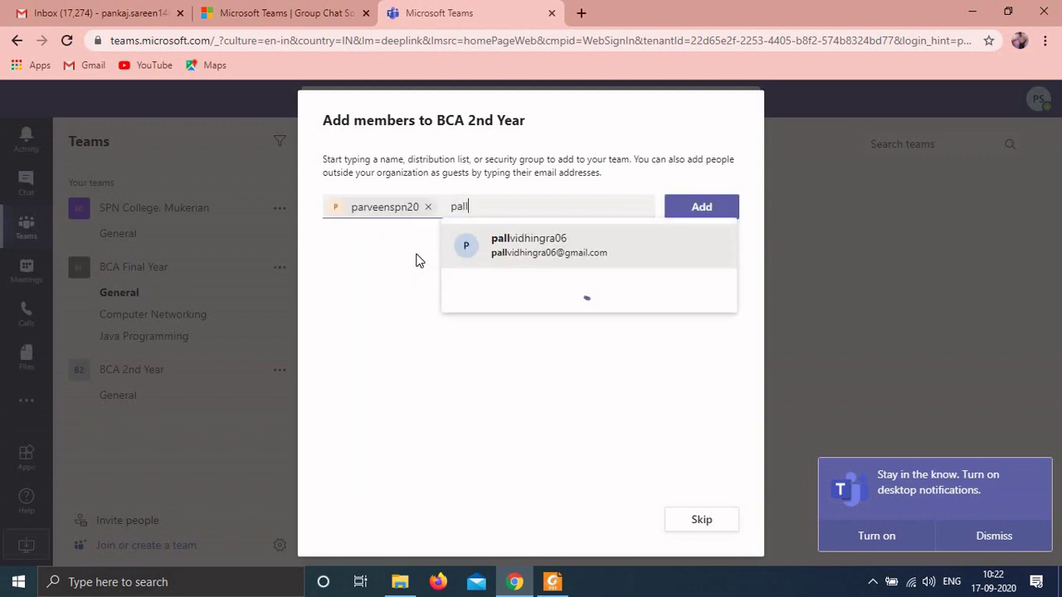
click(500, 248)
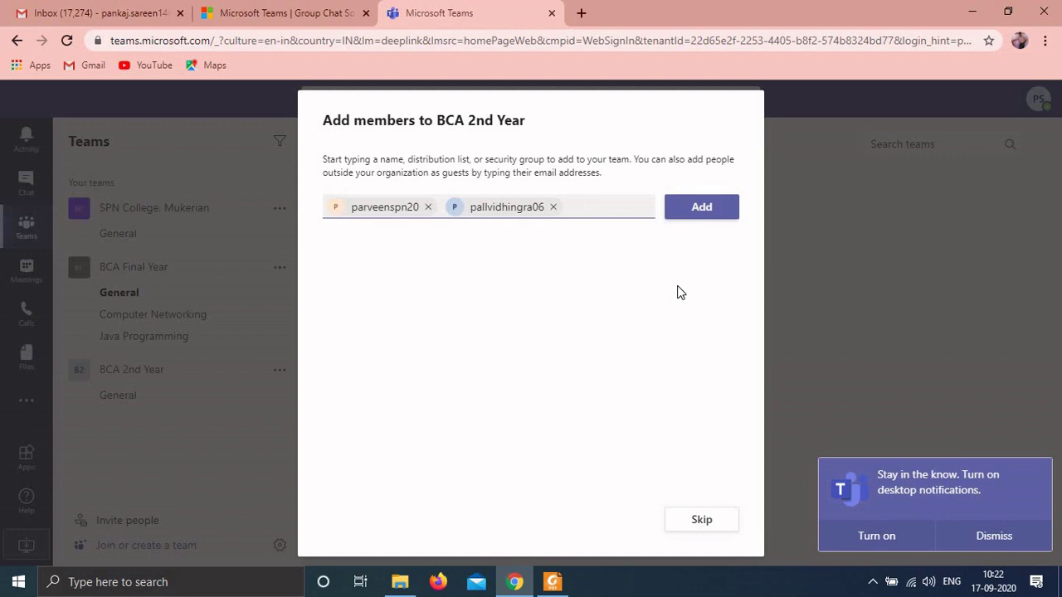
click(707, 211)
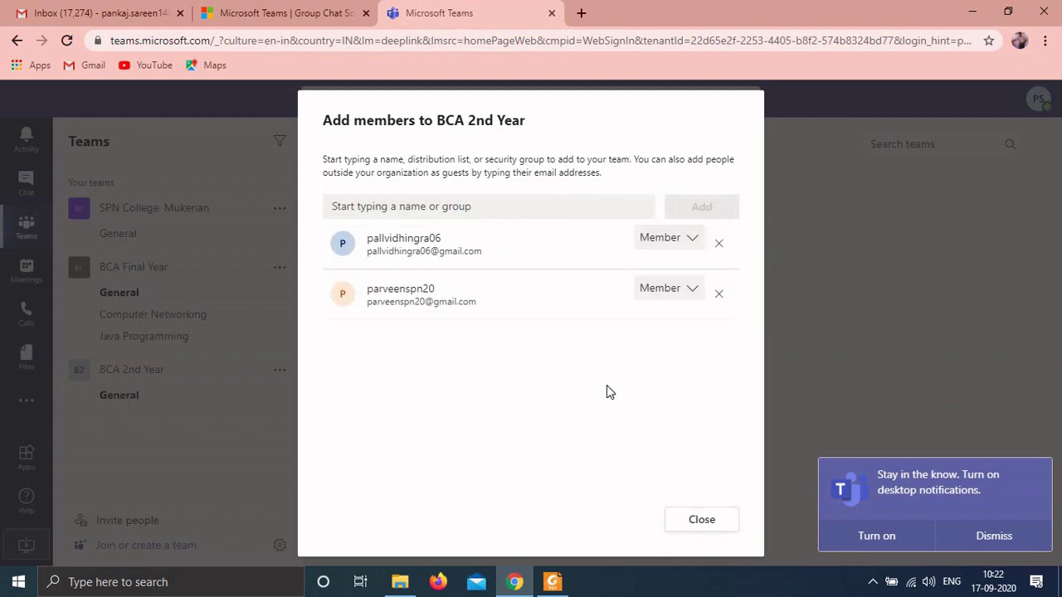
click(701, 523)
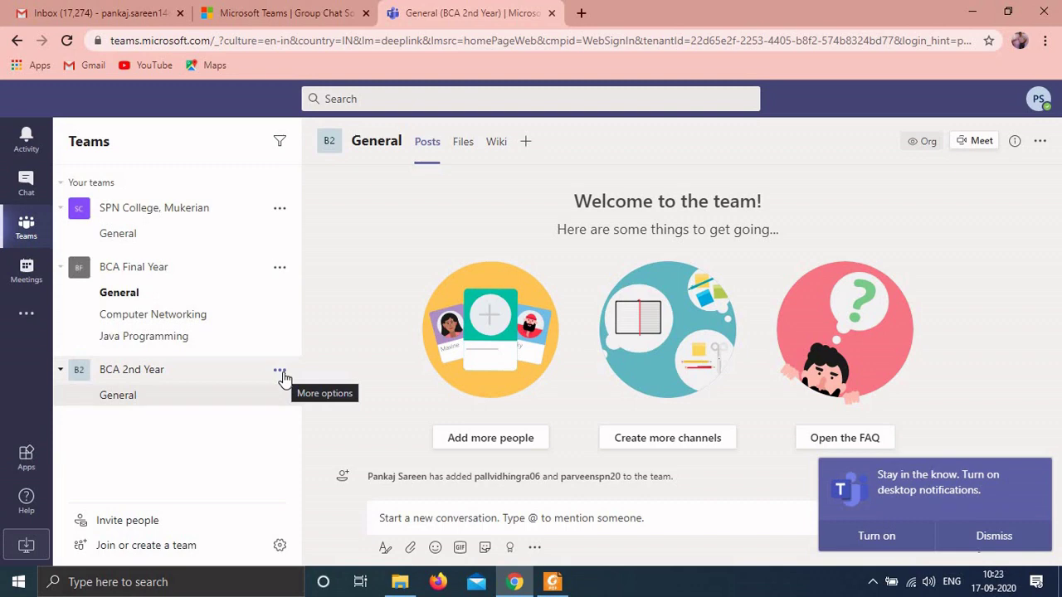
- Choose Add channel from the BCA 2nd Year team's '...' options menu
click(280, 373)
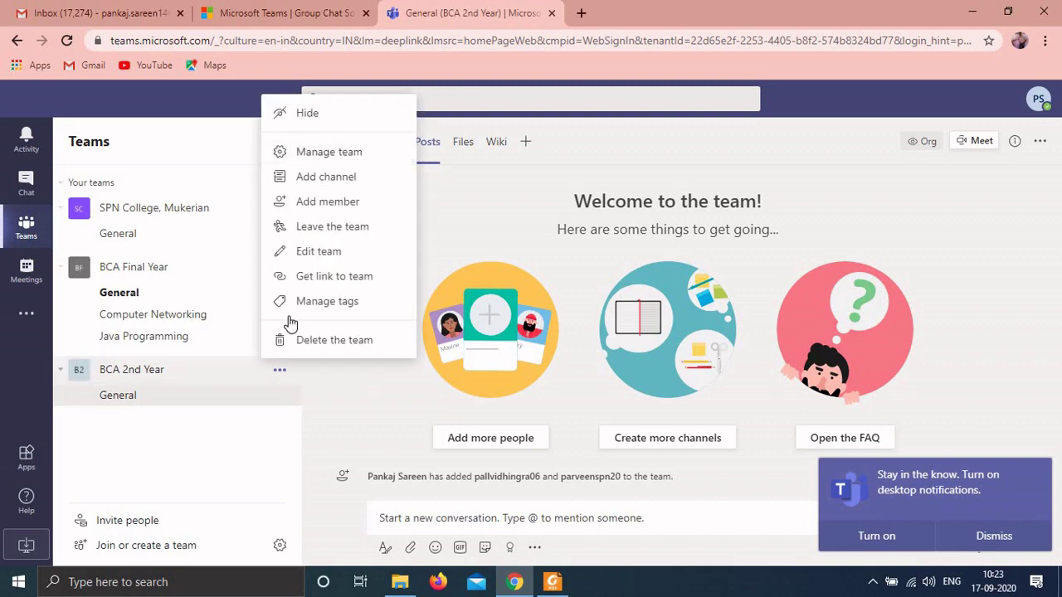
click(278, 373)
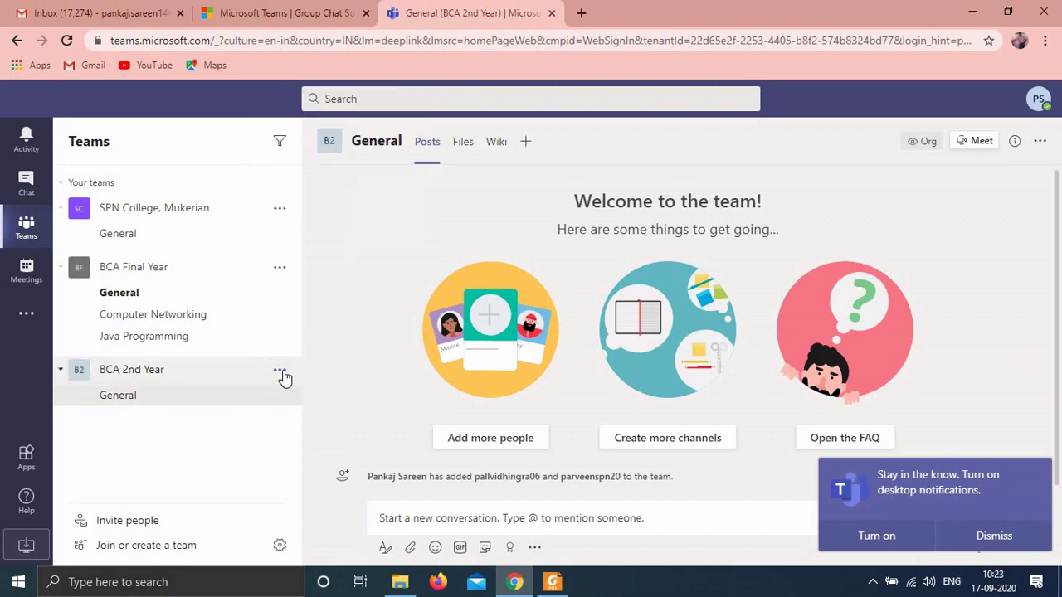
click(280, 373)
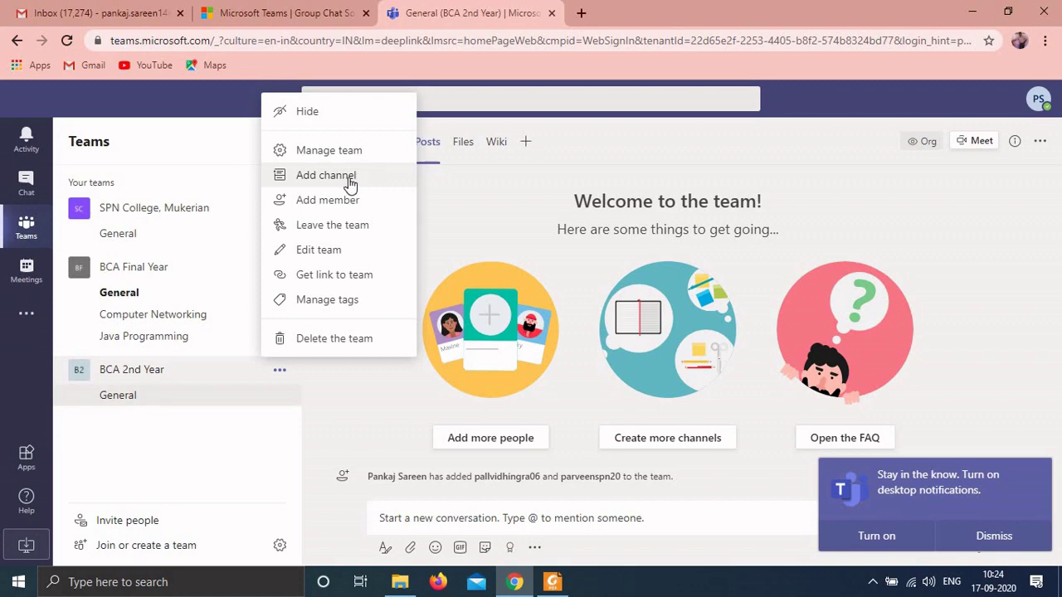
click(350, 181)
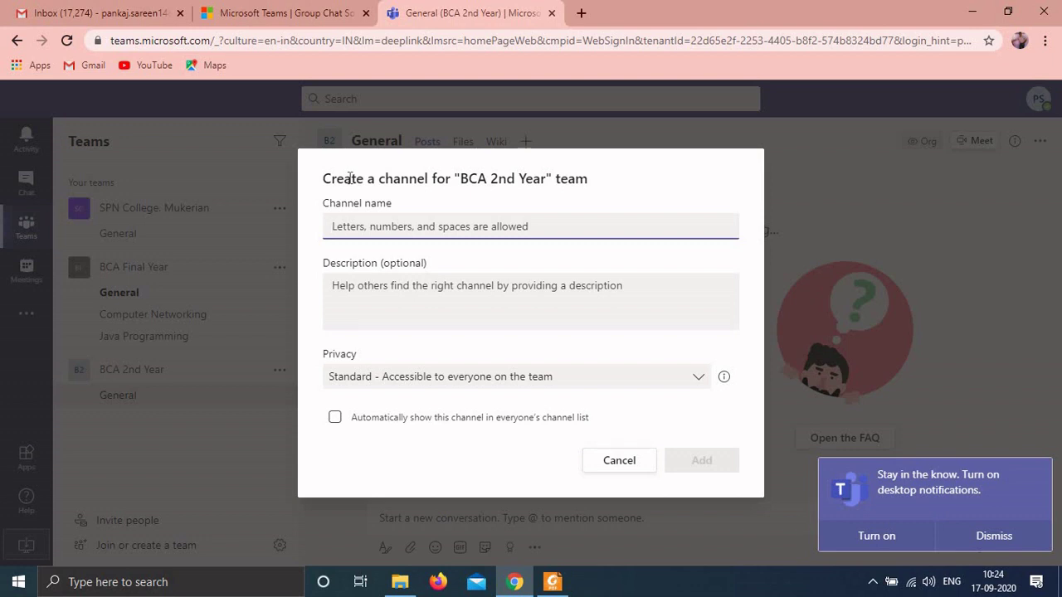
- Name the channel 'Data Structures', describe it as sharing study material, and keep Standard privacy
text(Data )
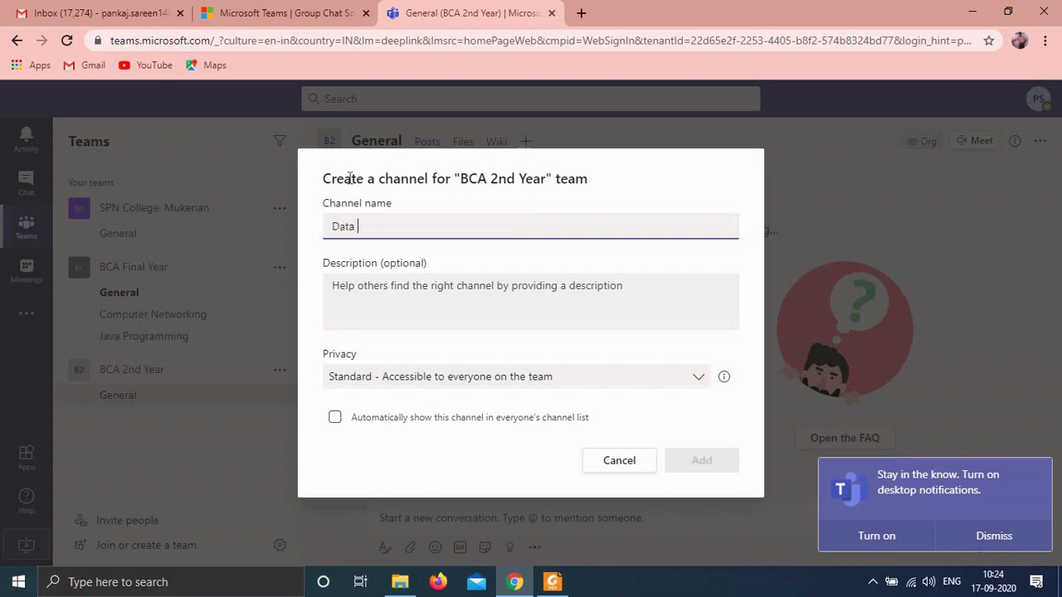
text(Structu)
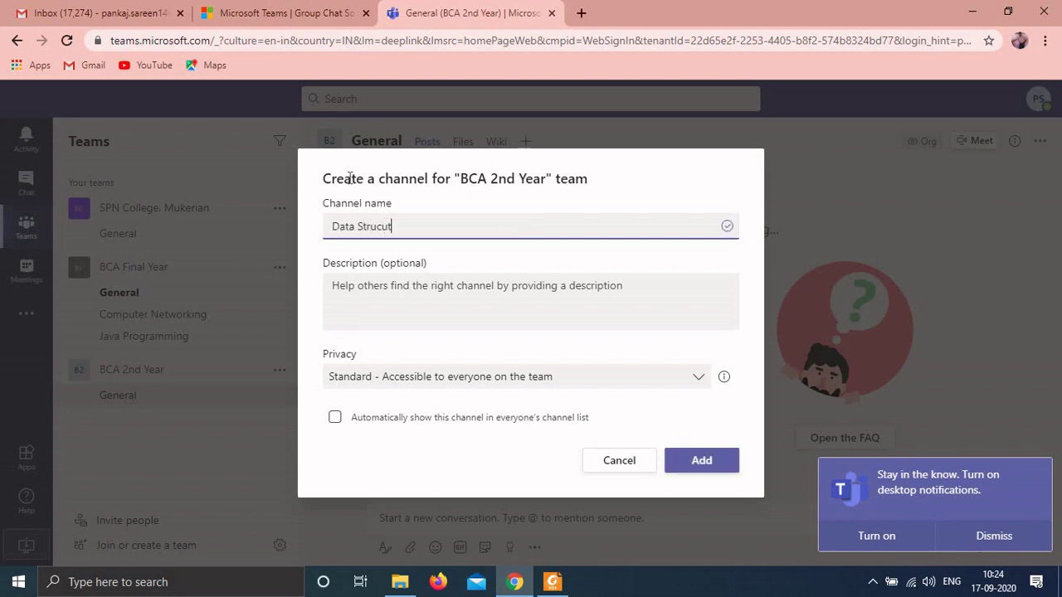
text(res)
click(378, 284)
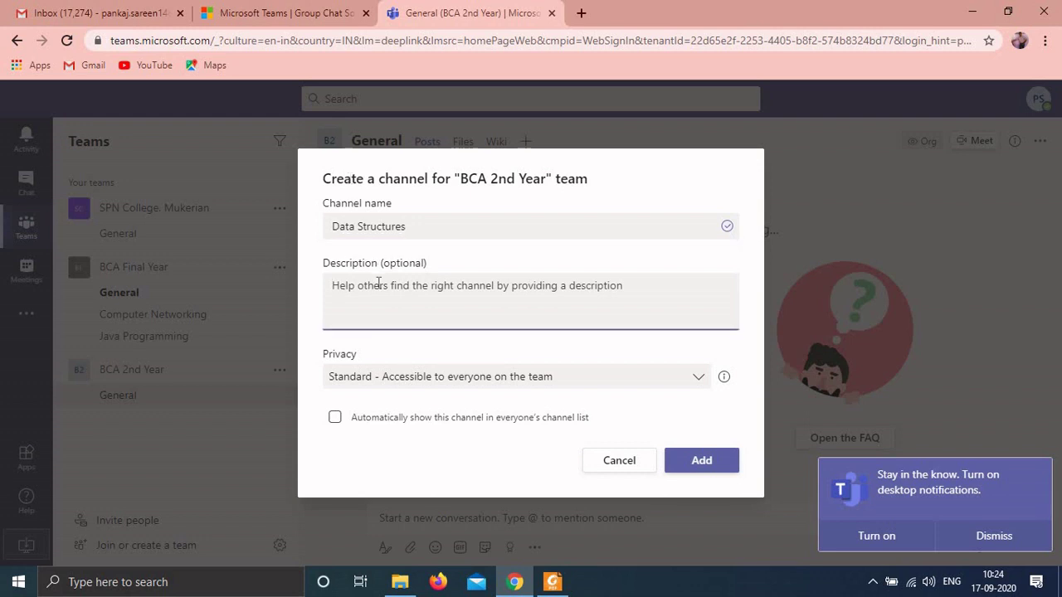
text(Hello S)
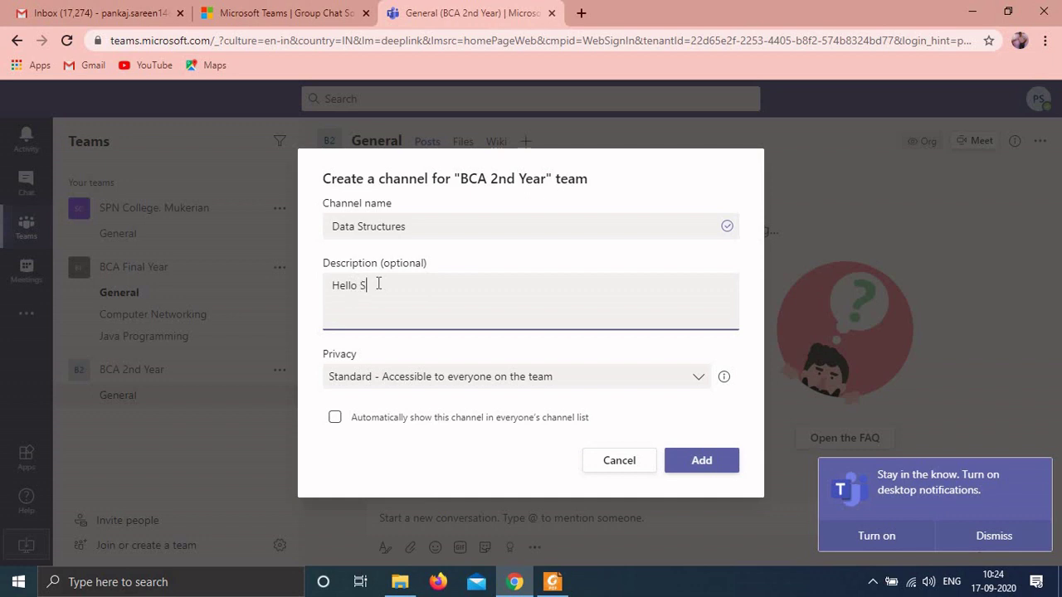
text(tudents, In this channel,)
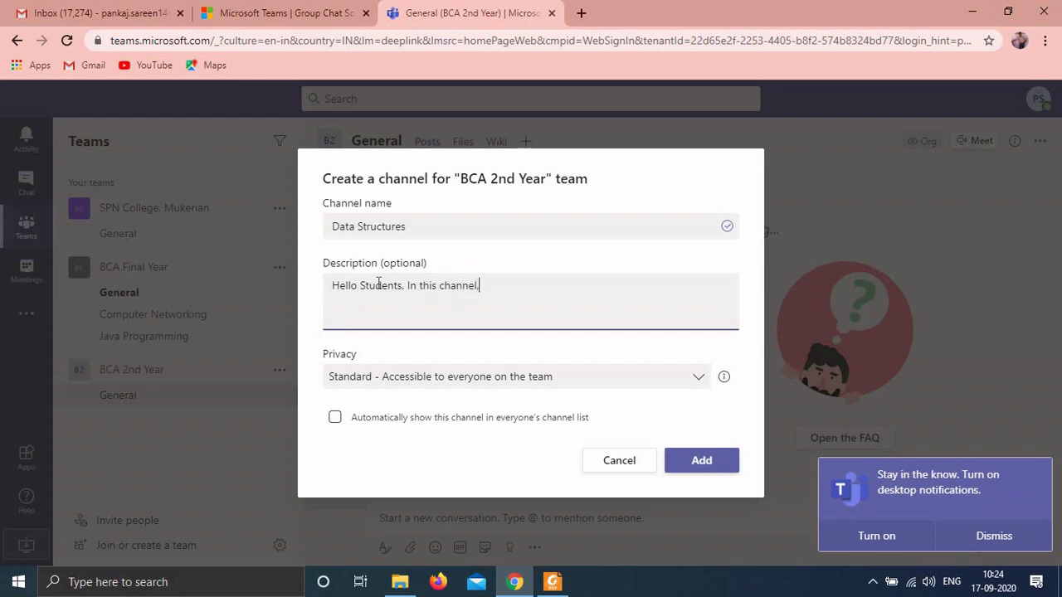
text( I will share study mate)
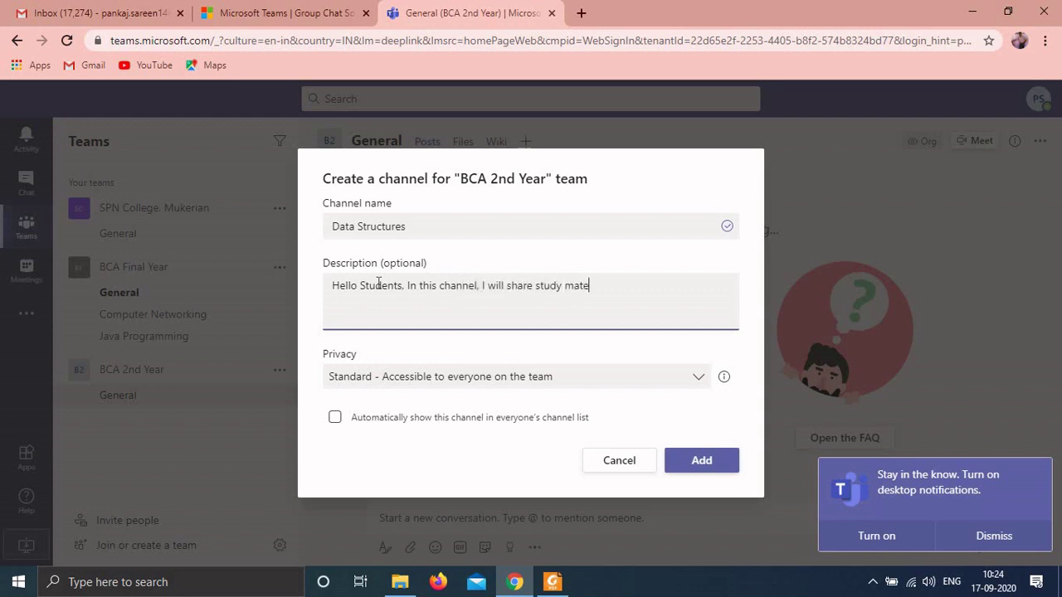
text(rial related to this sub)
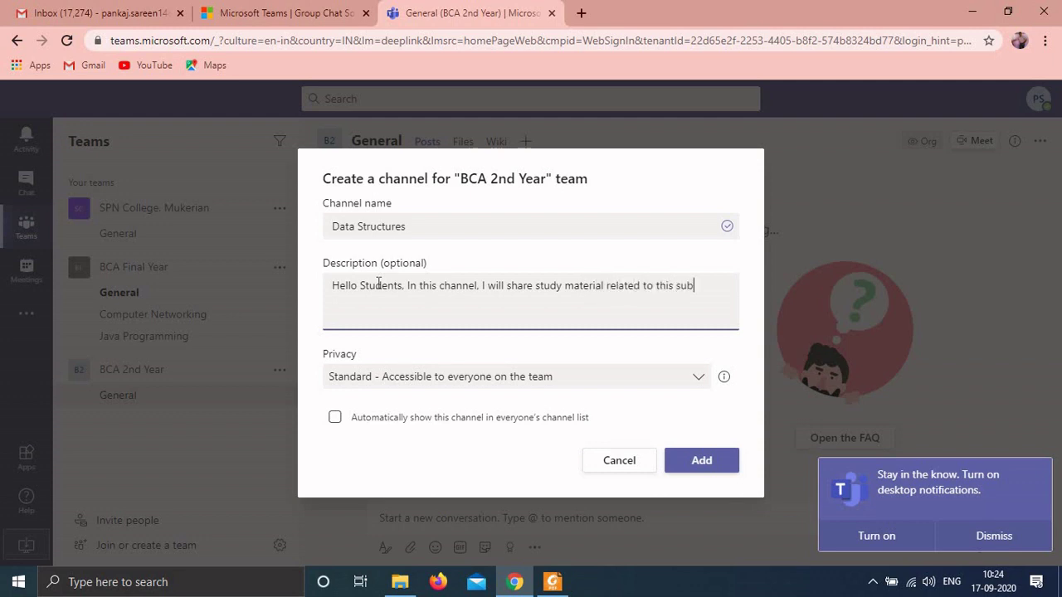
text(ject.)
click(480, 380)
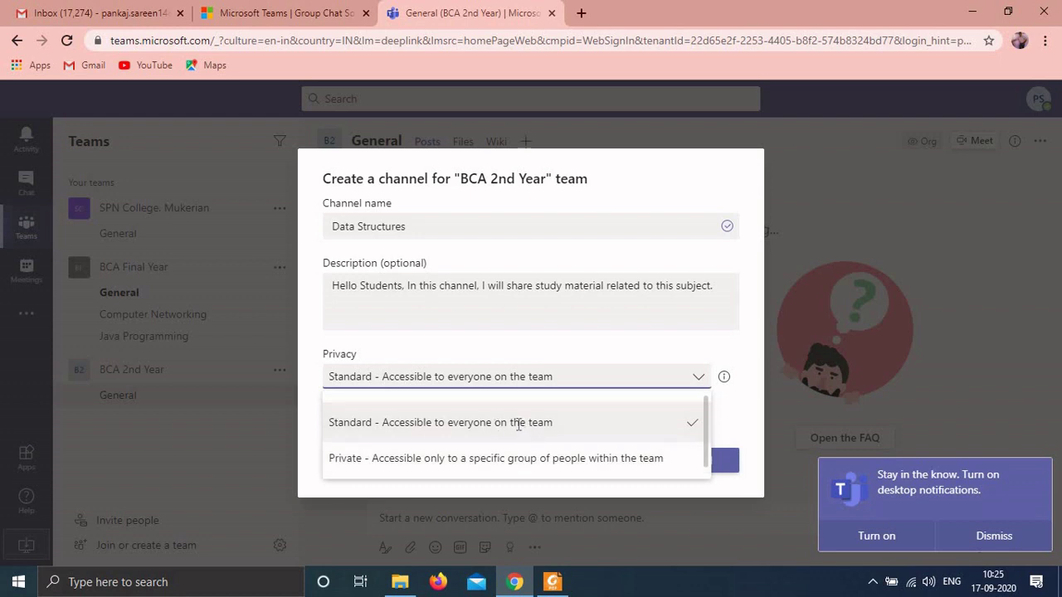
click(526, 428)
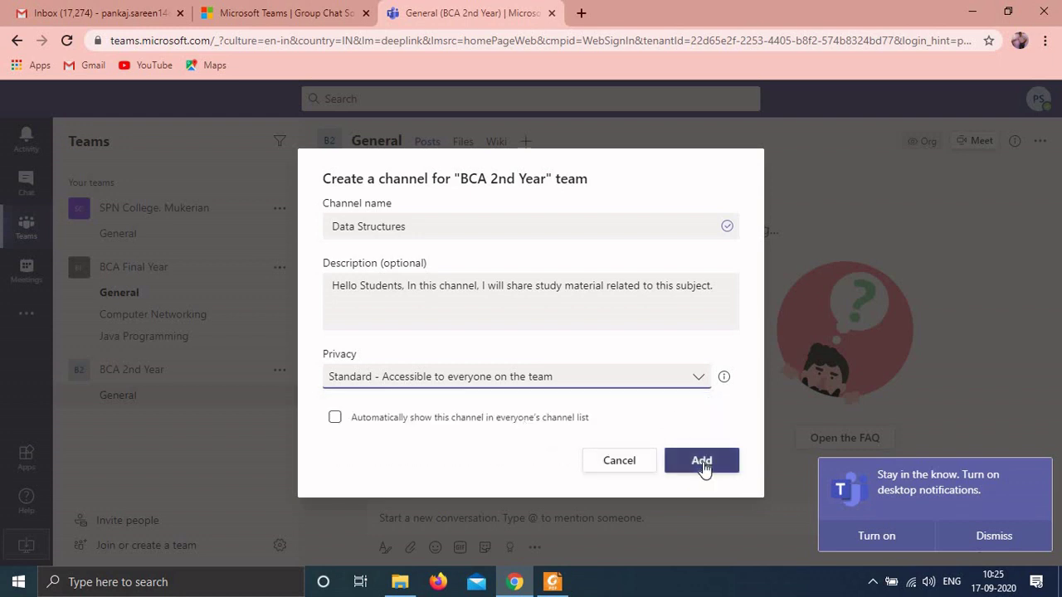
- Add the Data Structures channel, then dismiss the error and desktop-notifications toasts
click(702, 462)
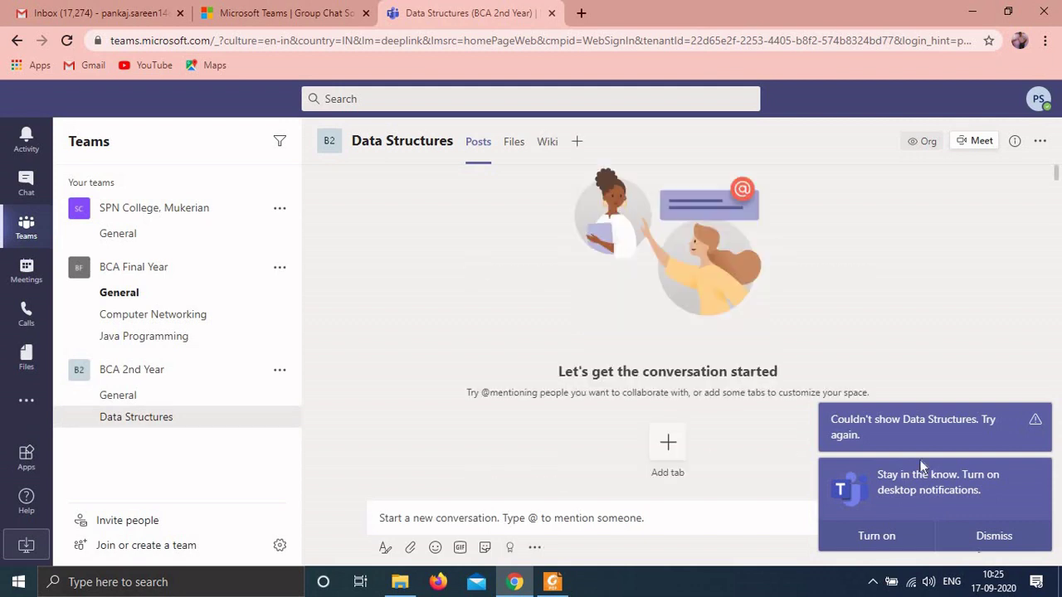
click(952, 438)
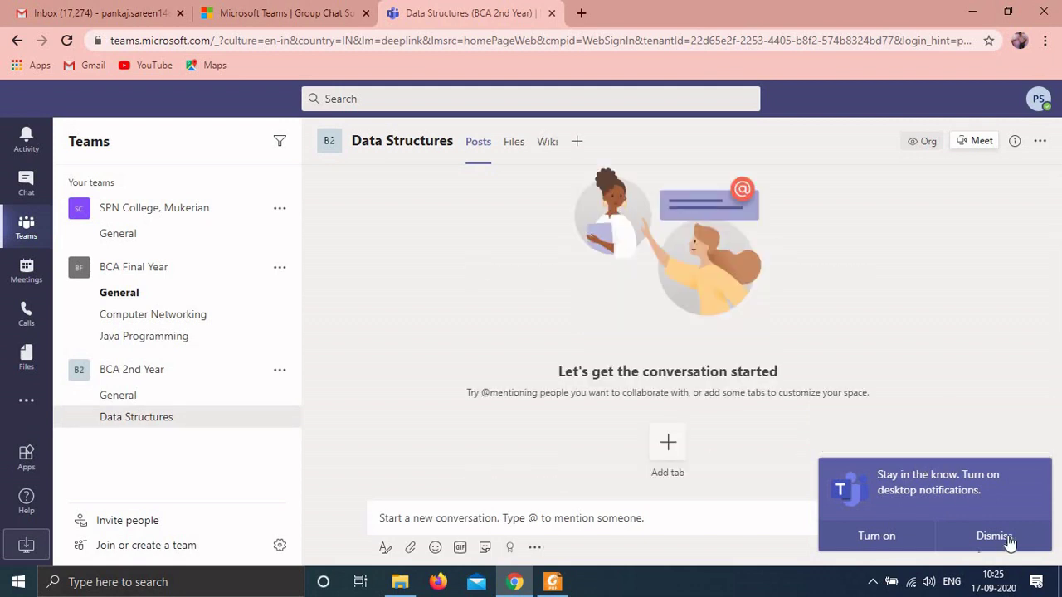
click(1005, 539)
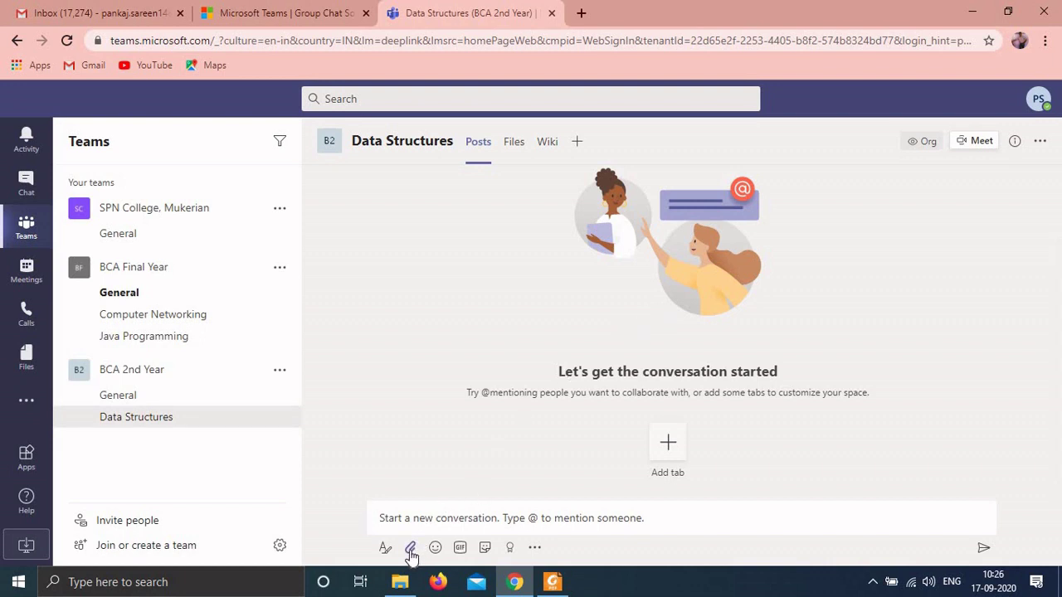
- Dismiss the files-not-ready notice and upload Applications of Stack.pdf from this computer to the new post
click(409, 549)
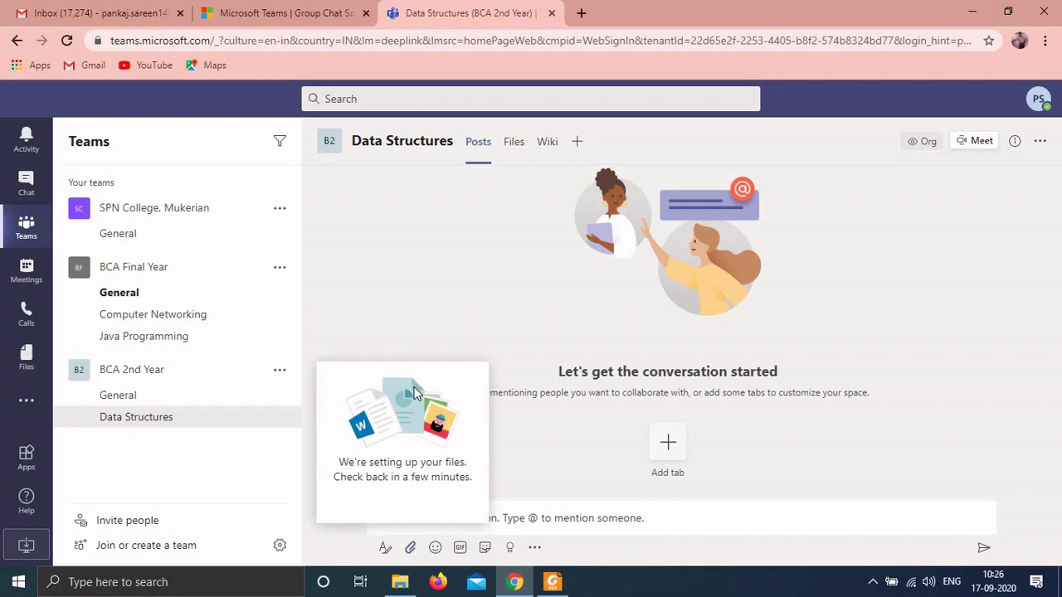
click(377, 455)
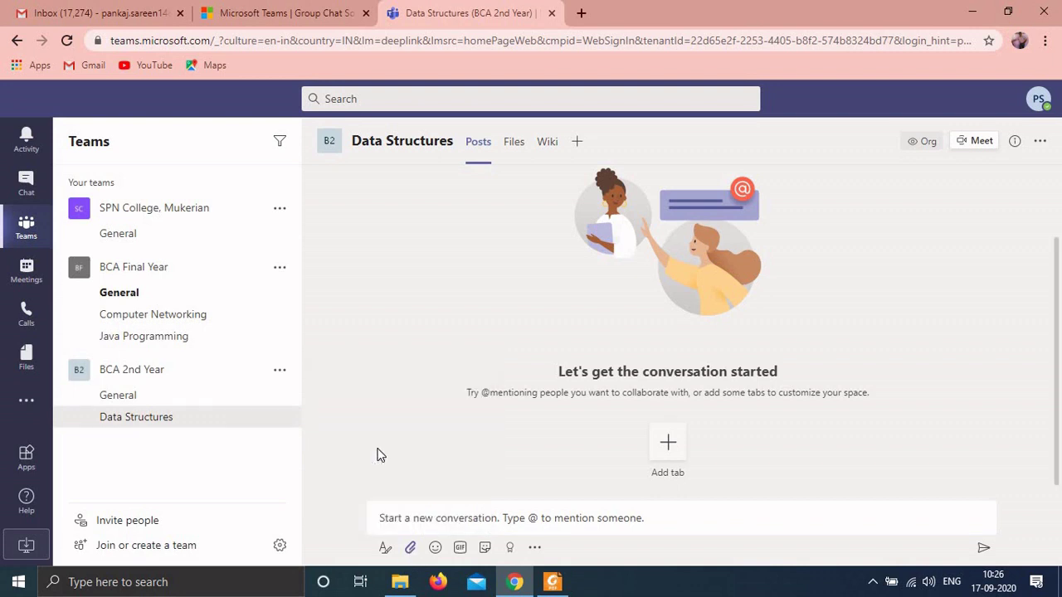
click(411, 551)
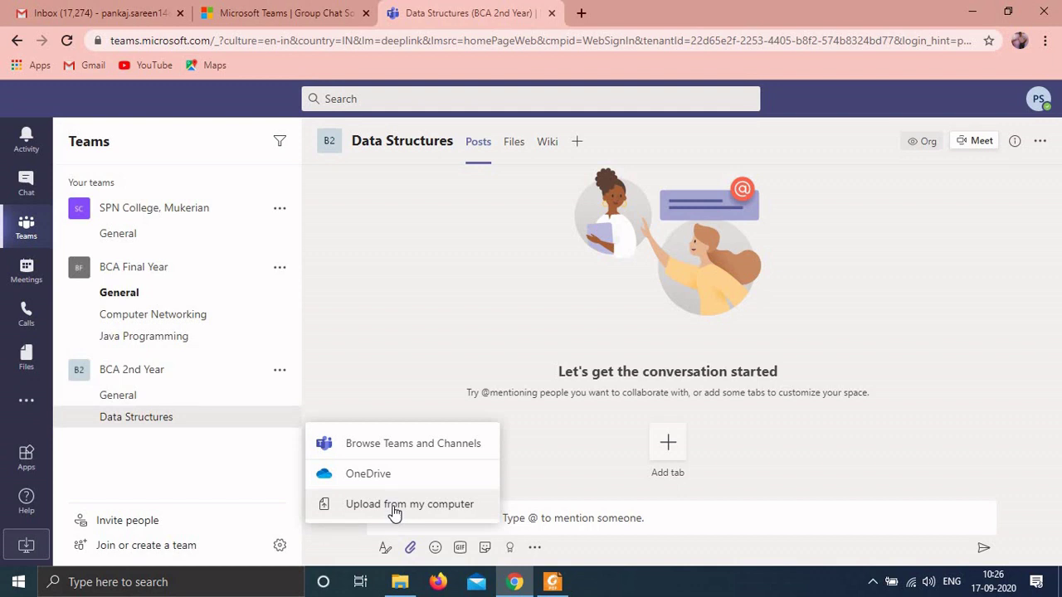
click(395, 508)
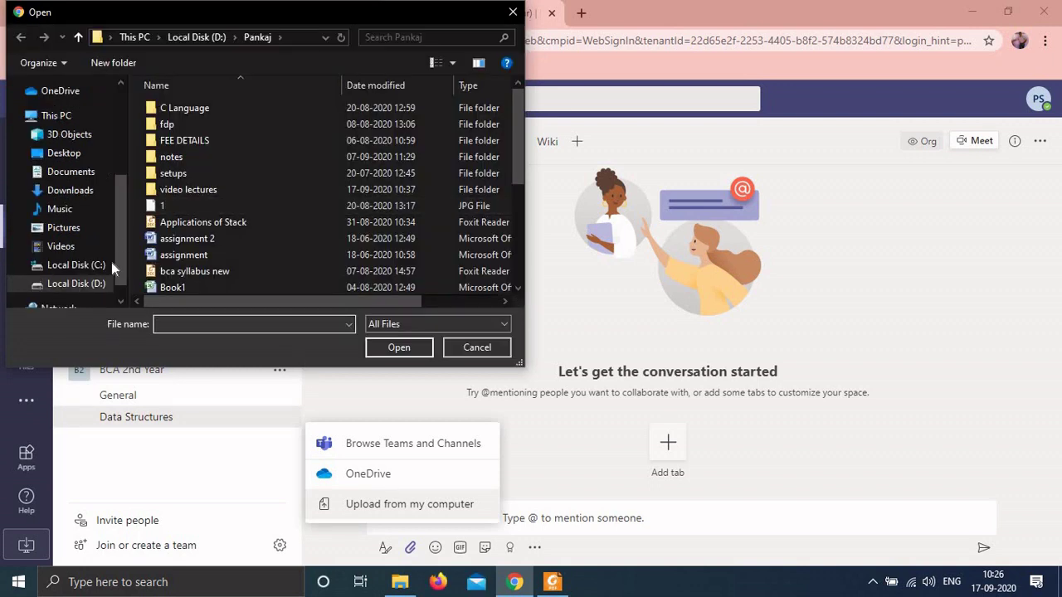
double_click(237, 222)
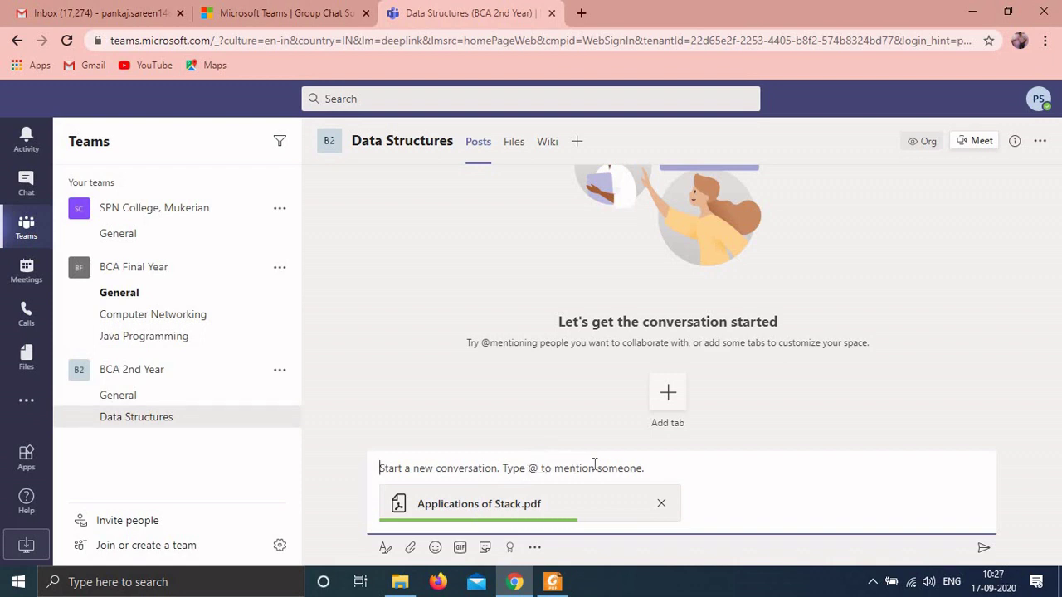
text(@pa)
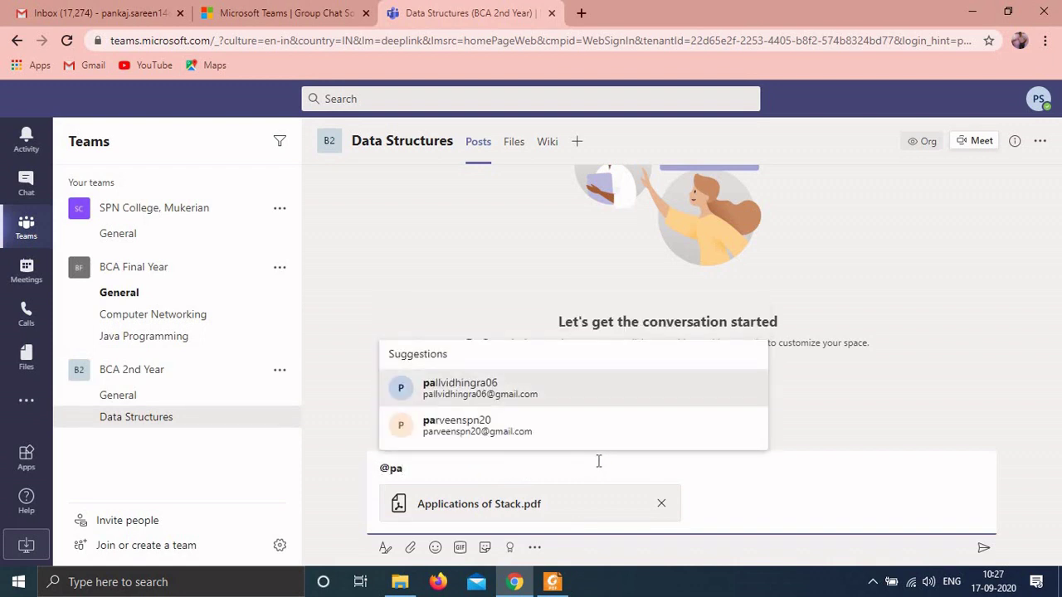
click(522, 428)
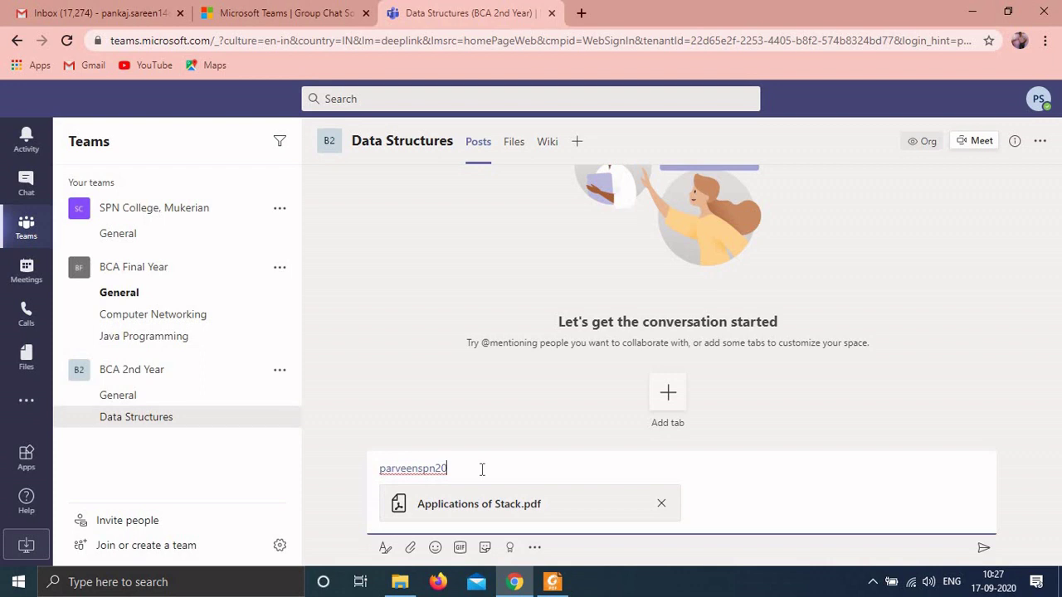
key(BackSpace)
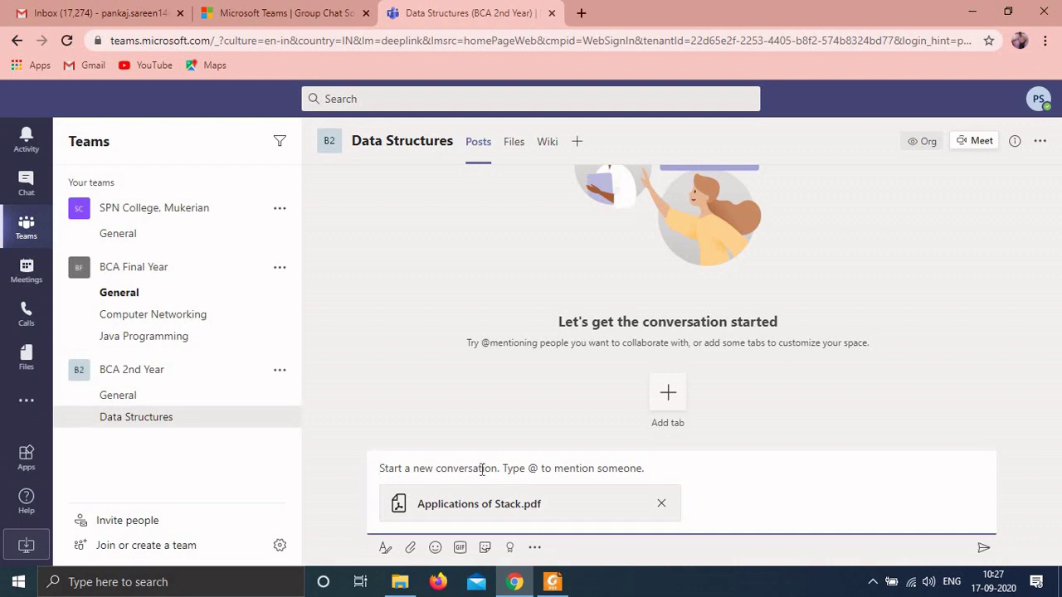
text(He)
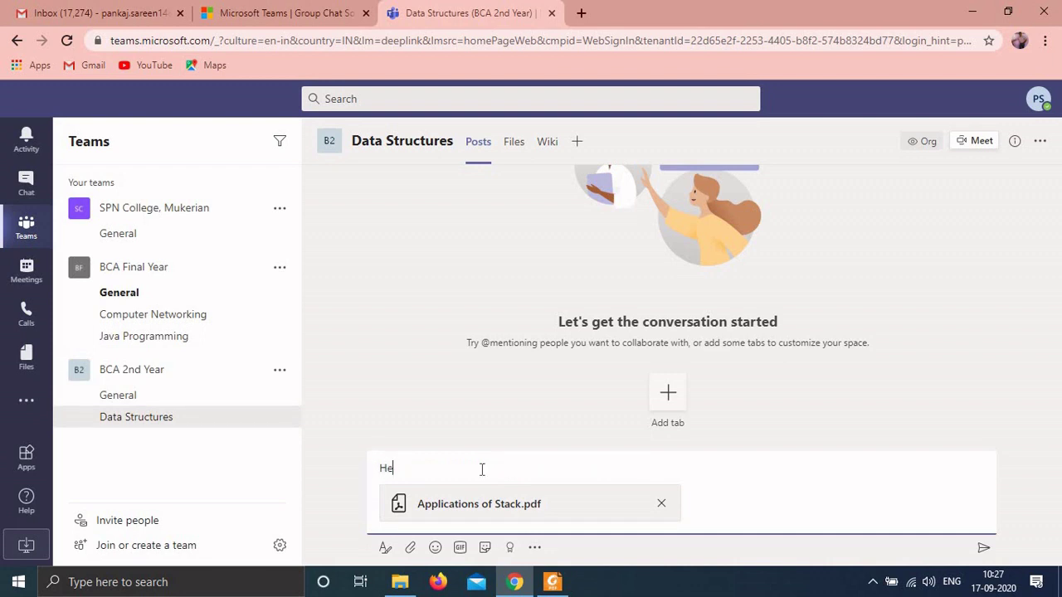
text(llo Studem)
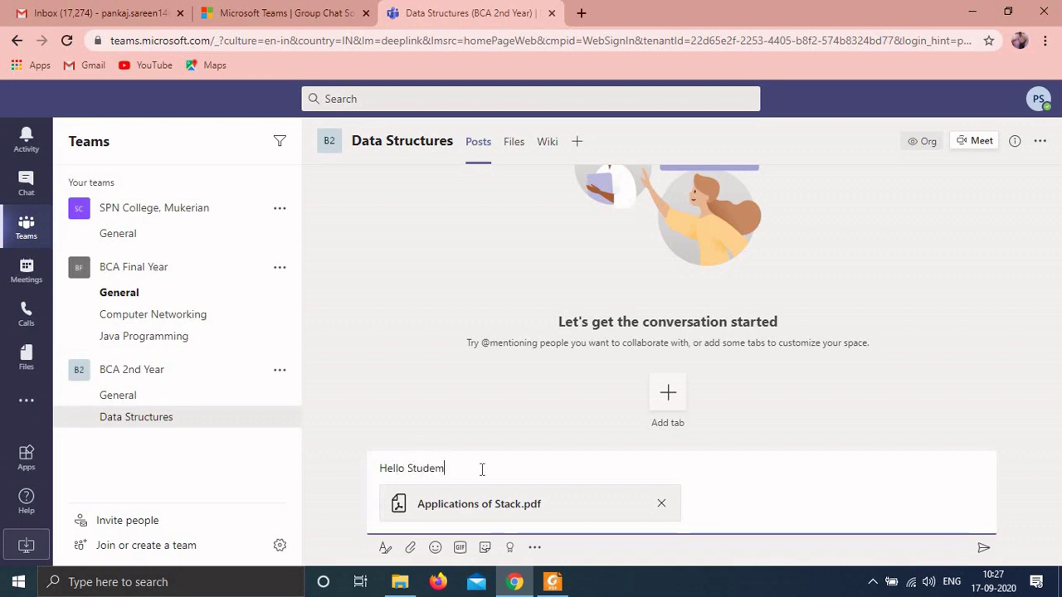
text(nts. Here to)
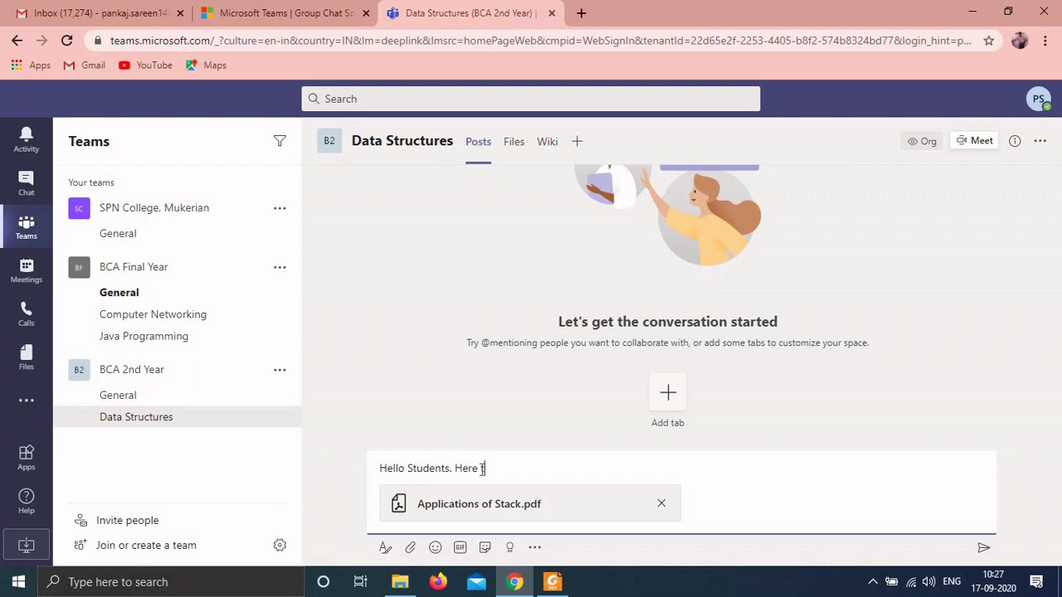
key(BackSpace)
key(BackSpace)
text(You will see t)
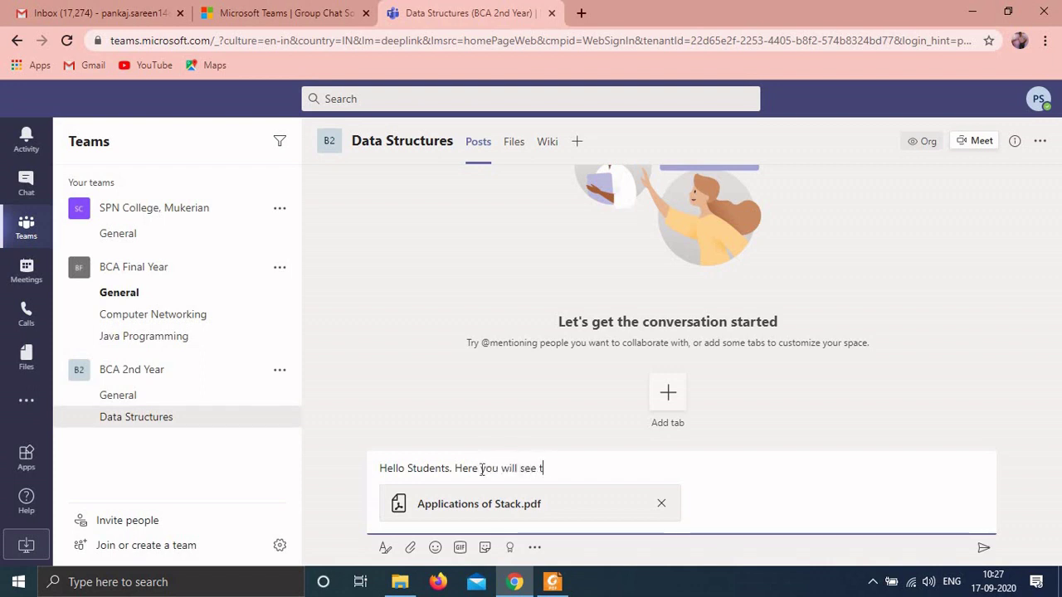
text(he application)
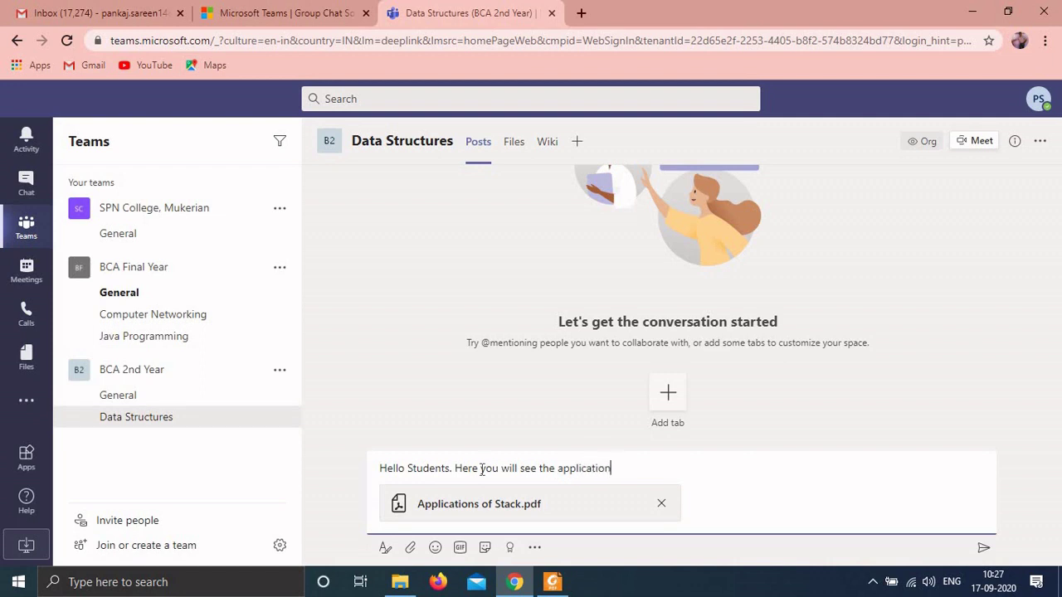
text(s of stacks)
- Send the post with Applications of Stack.pdf attached
click(982, 550)
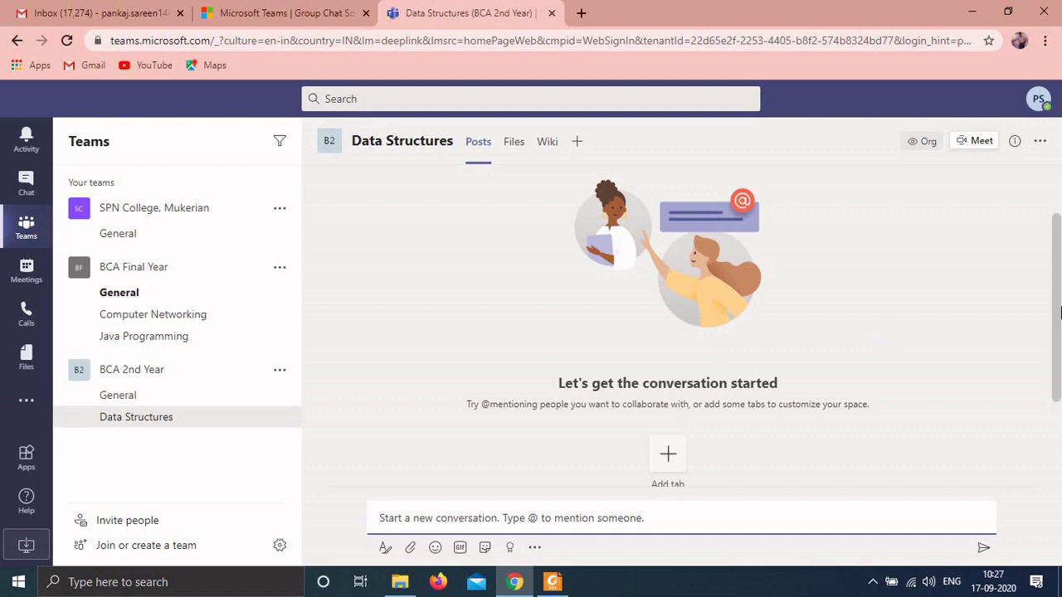
drag(1056, 309, 1053, 244)
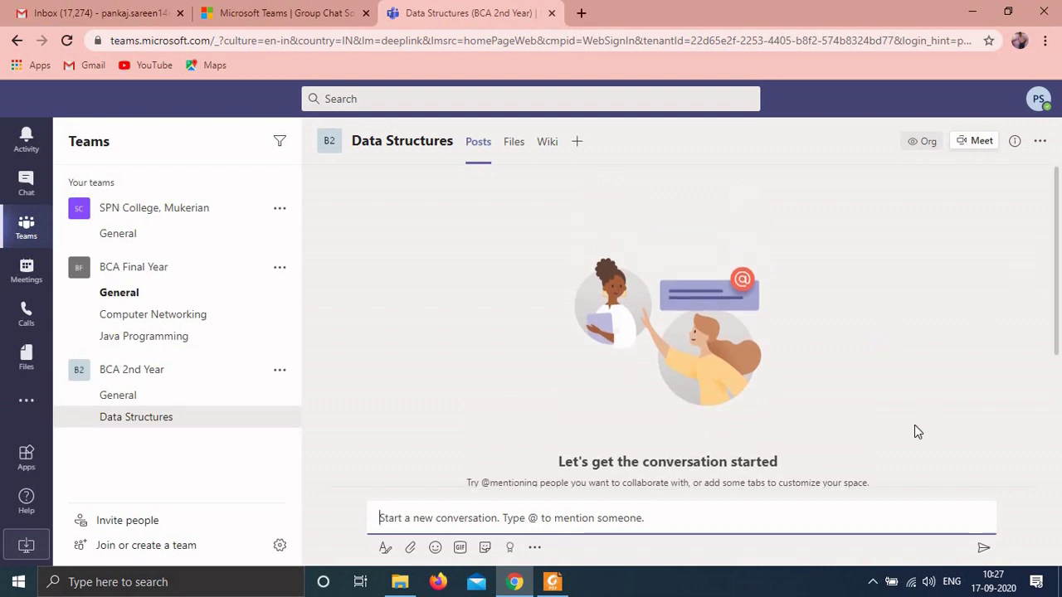
click(169, 421)
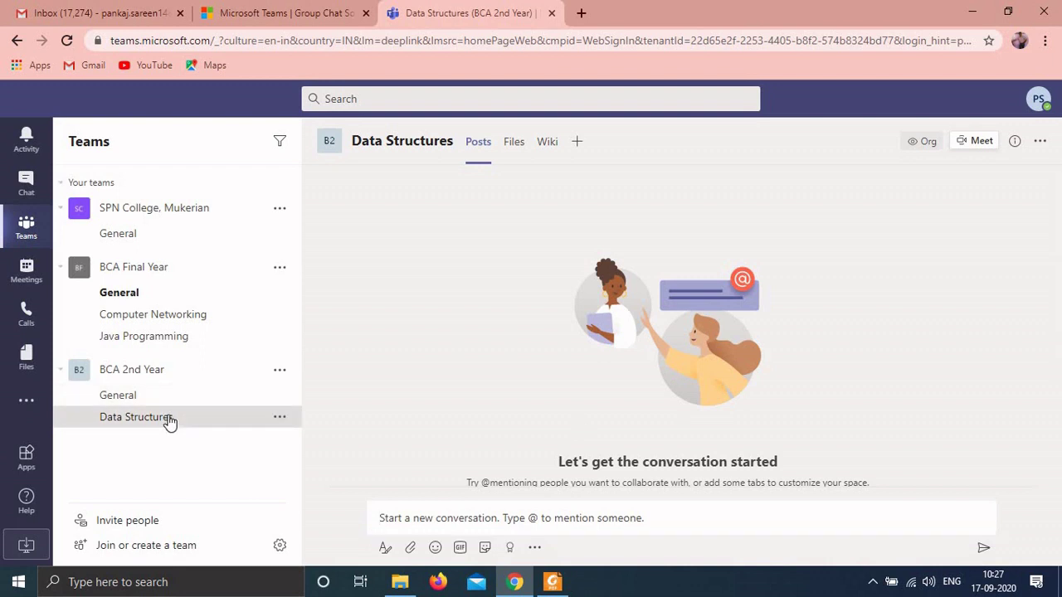
- In the channel's Files tab, select Applications of Stack.pdf and pin it to the top
click(514, 142)
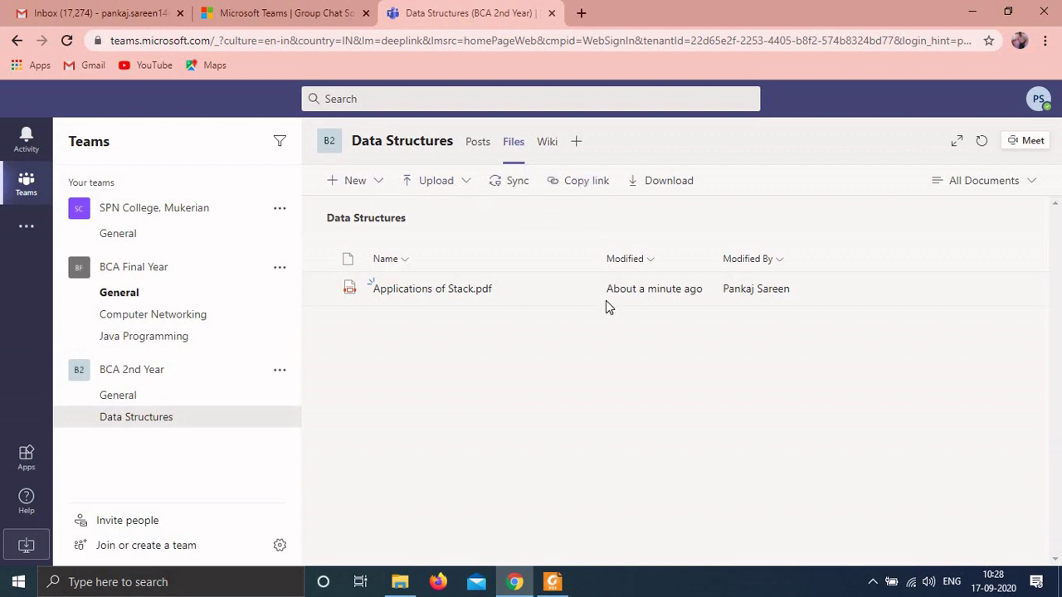
click(322, 291)
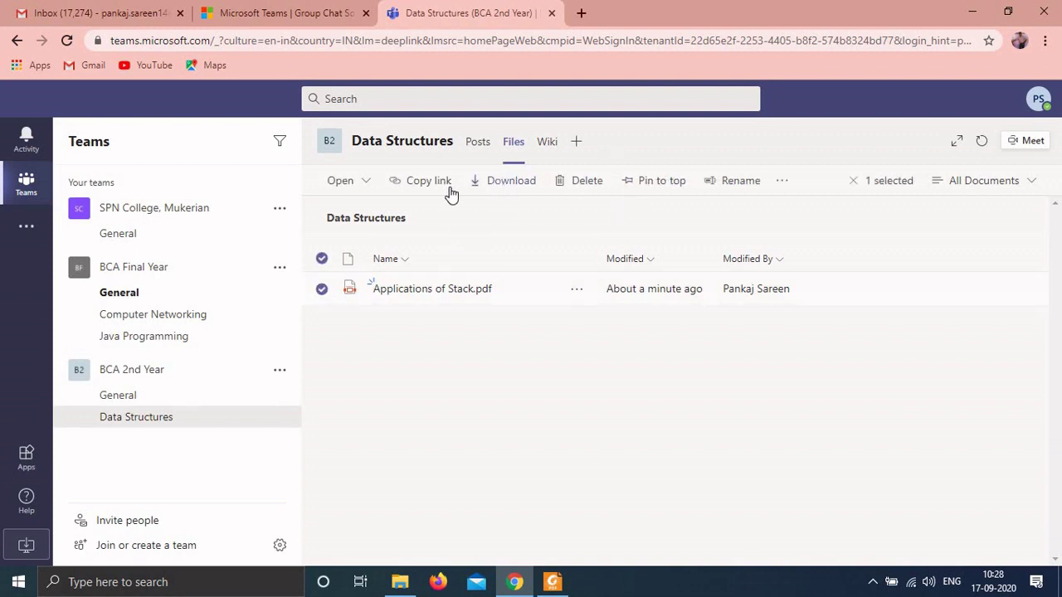
click(628, 189)
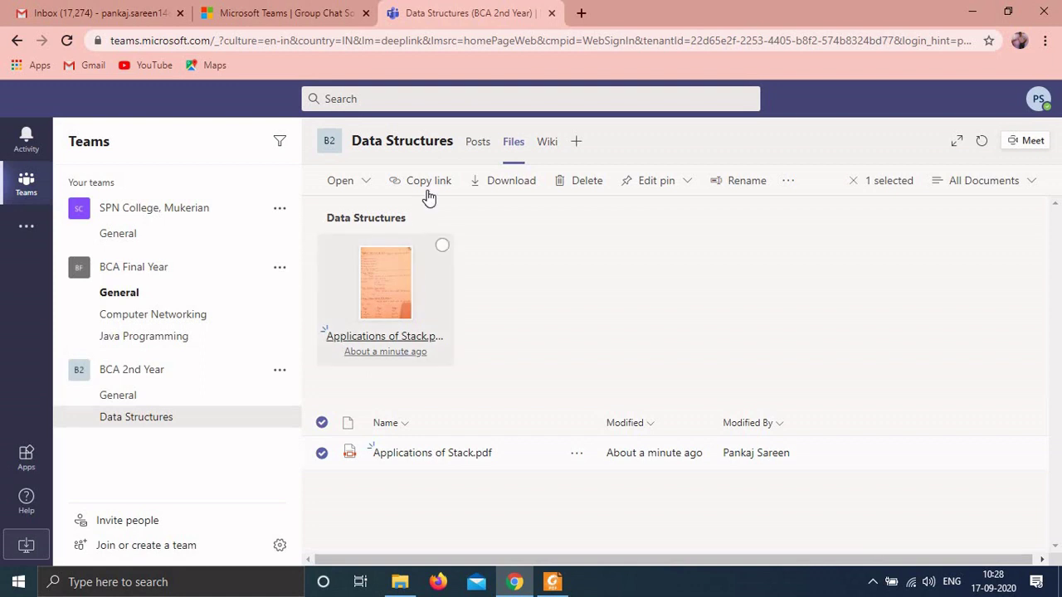
click(441, 246)
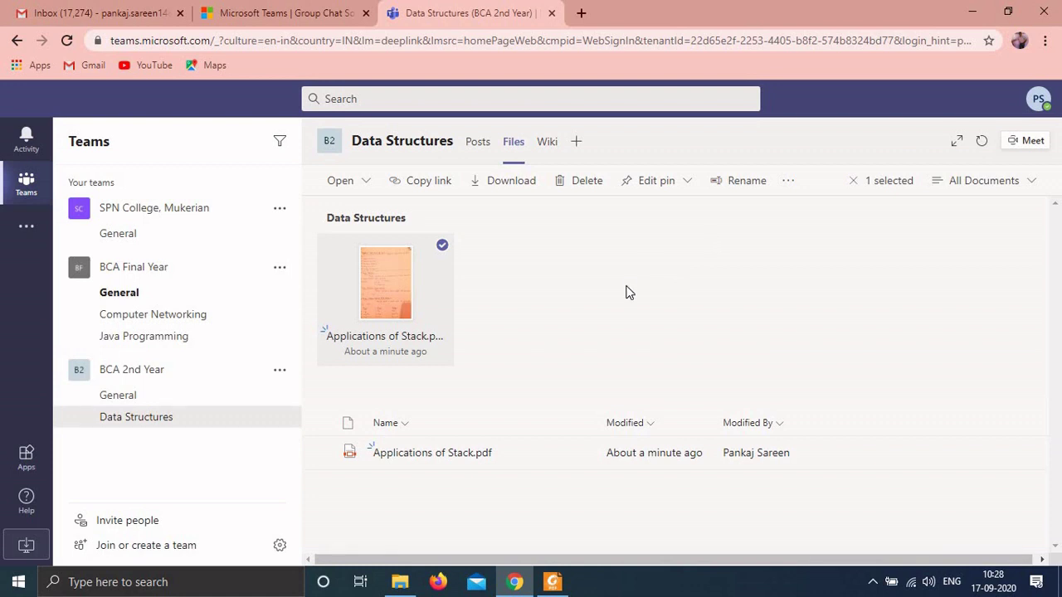
- Return to Posts, select the posted greeting's text, and click into the new-conversation box
click(479, 143)
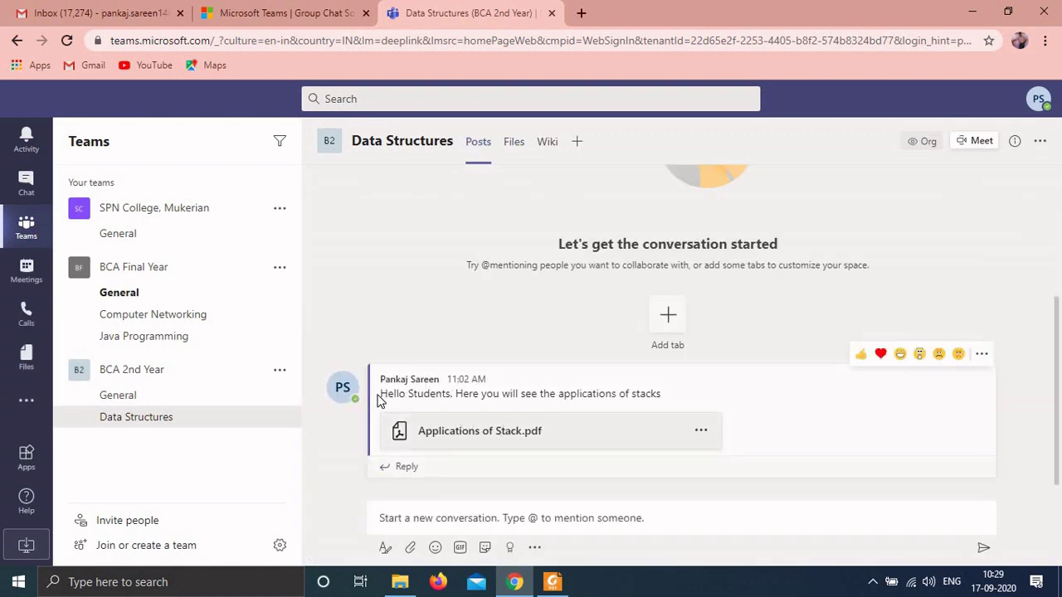
drag(381, 396, 676, 400)
click(676, 400)
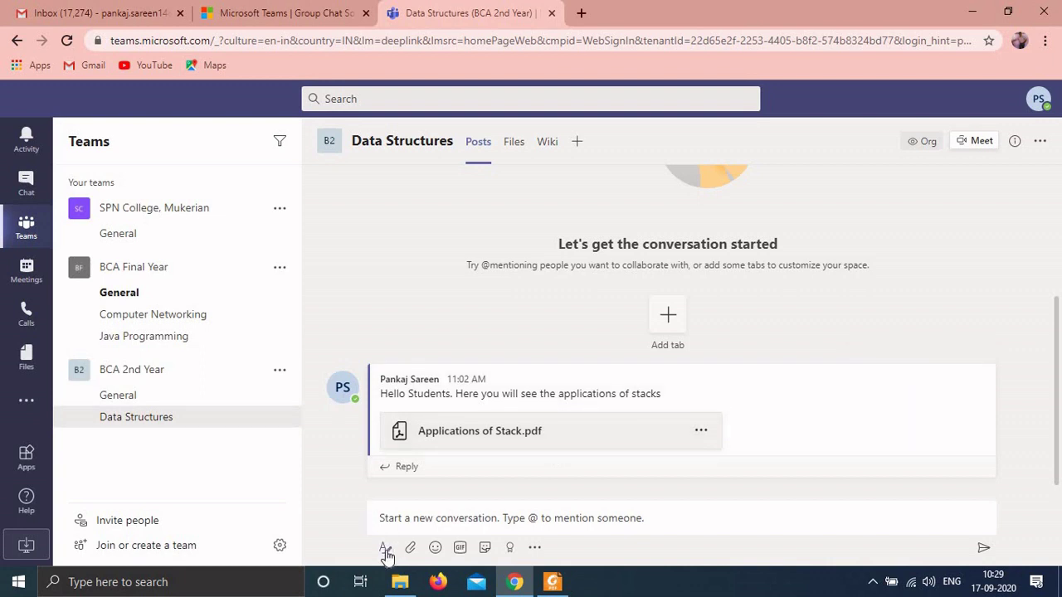
click(428, 518)
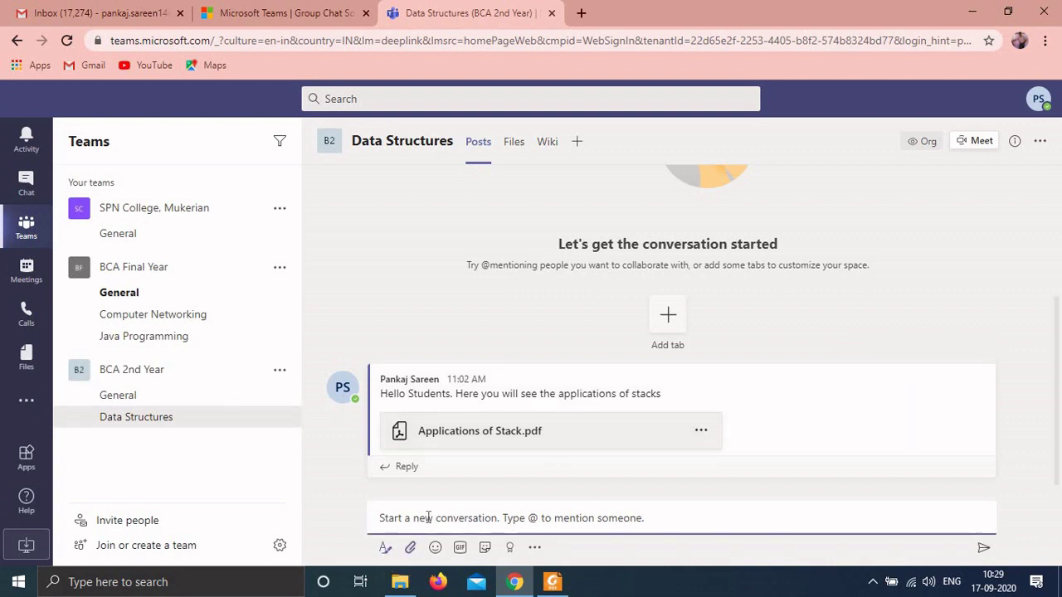
- Expand the post with Ctrl+Shift+X, keep Everyone can reply, and switch to Files
key(ctrl+shift+x)
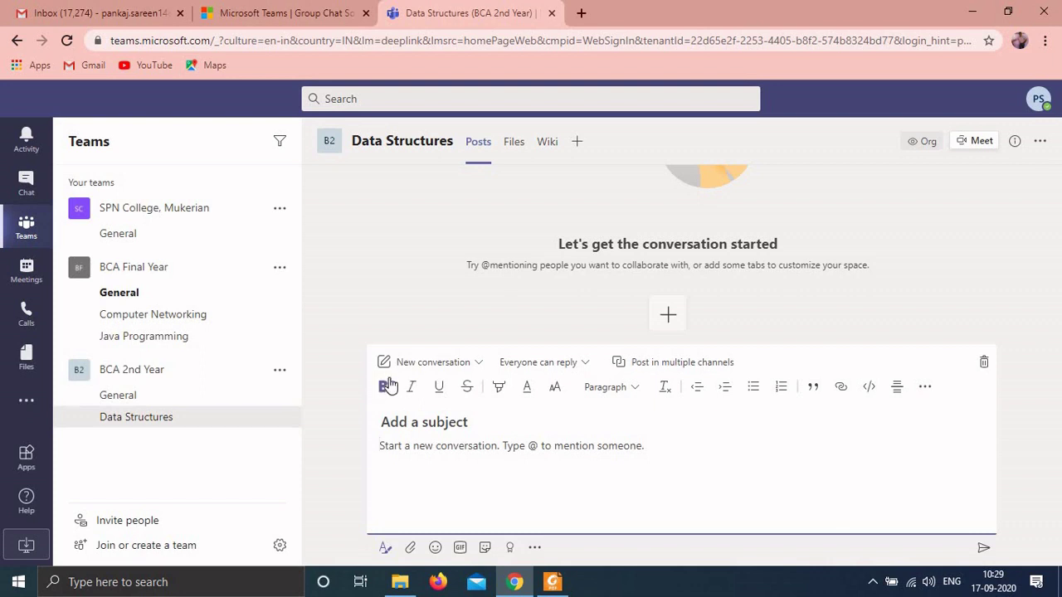
click(581, 365)
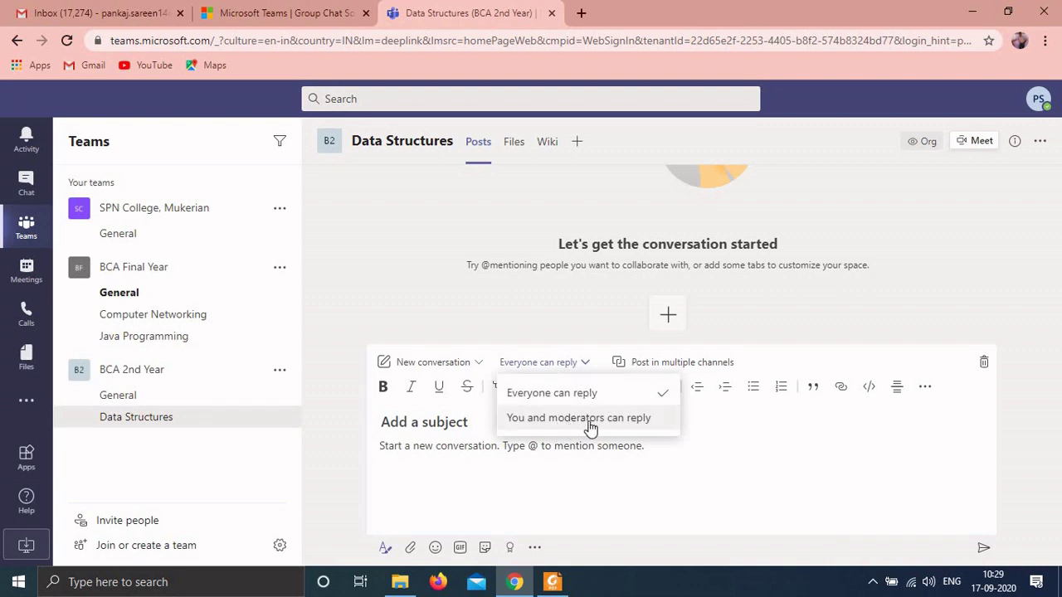
click(547, 448)
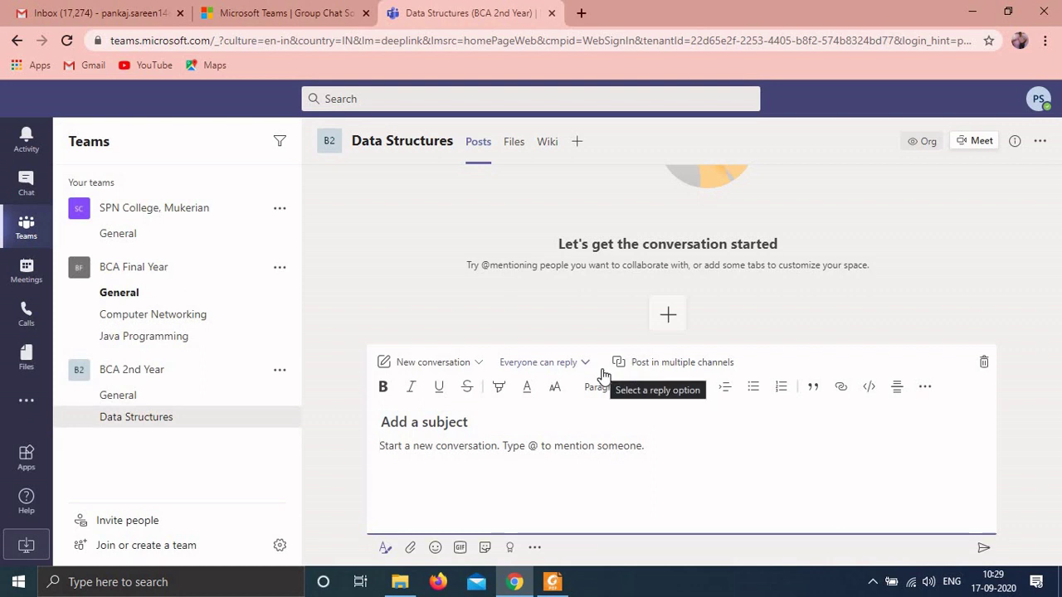
click(514, 144)
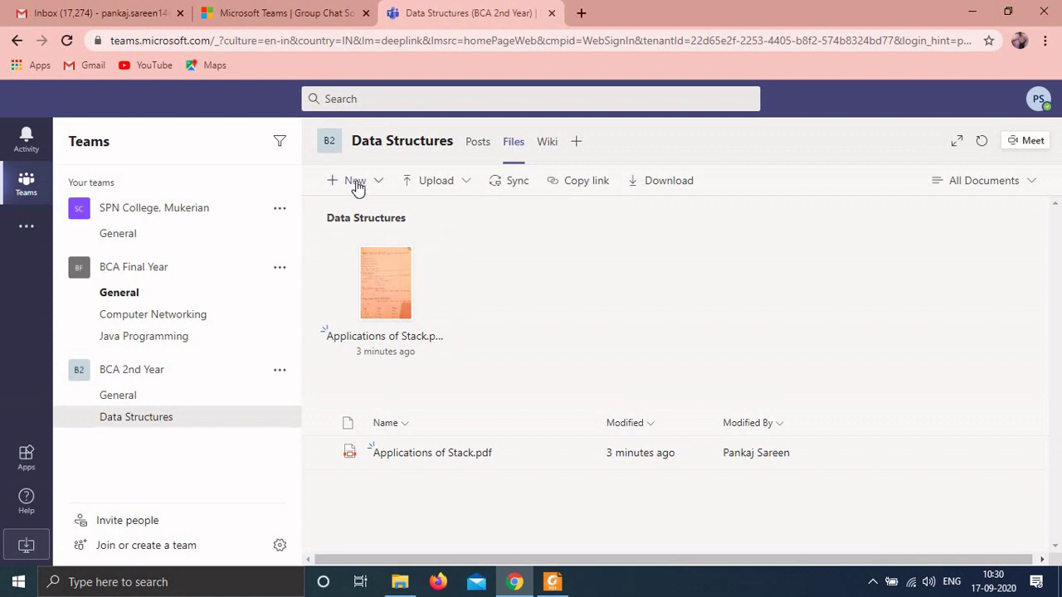
- Check the Upload options, then open the New menu listing Folder, Word and Excel
click(425, 188)
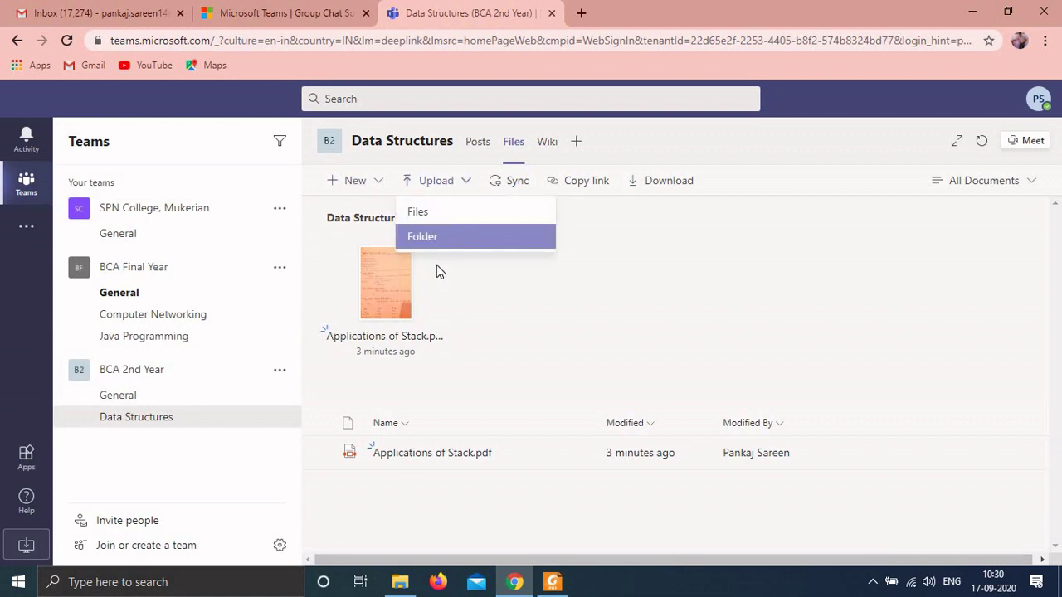
click(376, 183)
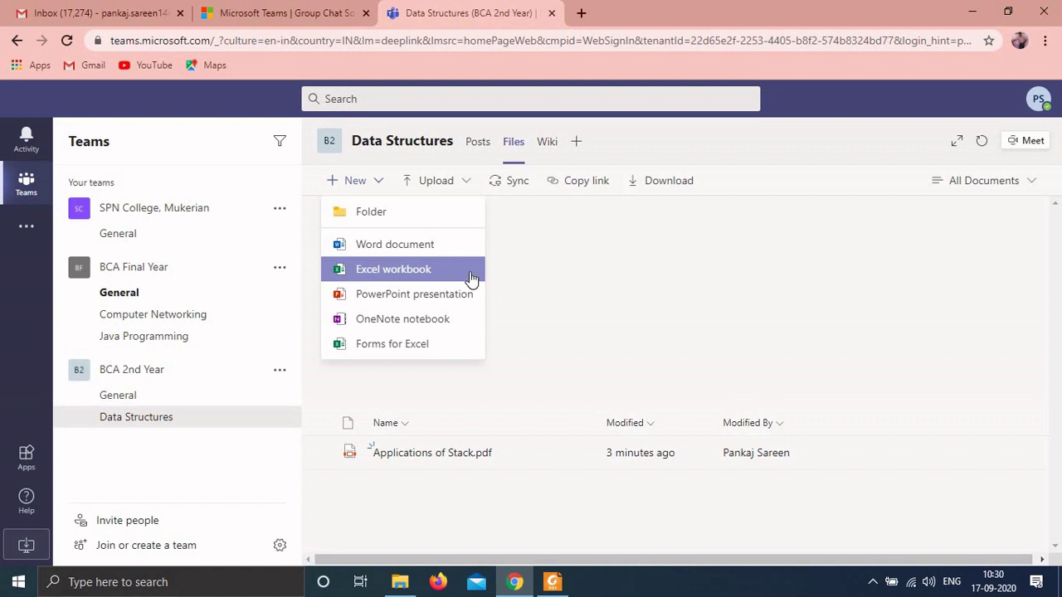
click(556, 309)
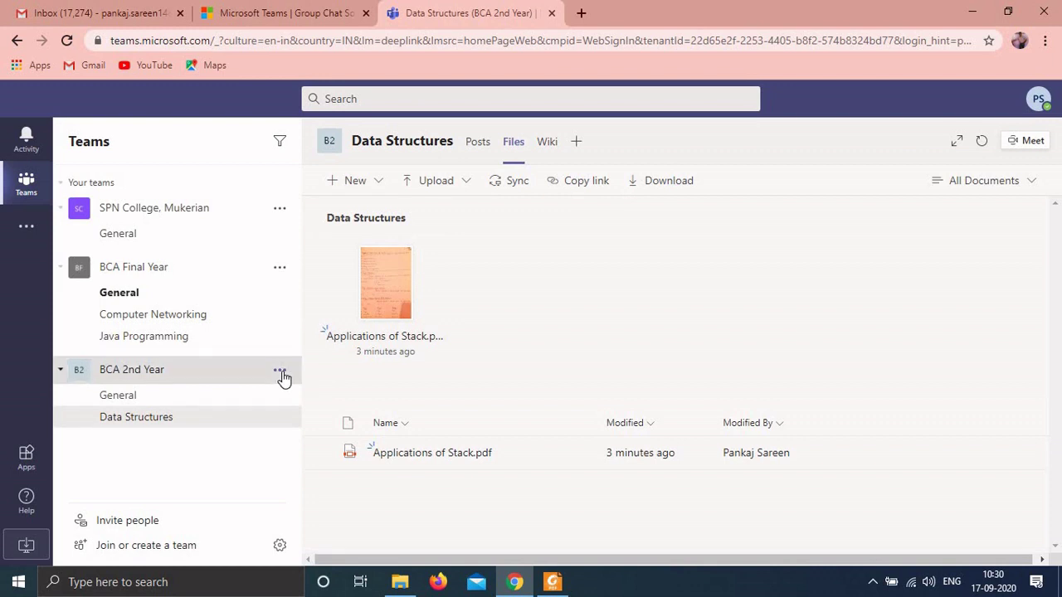
click(280, 373)
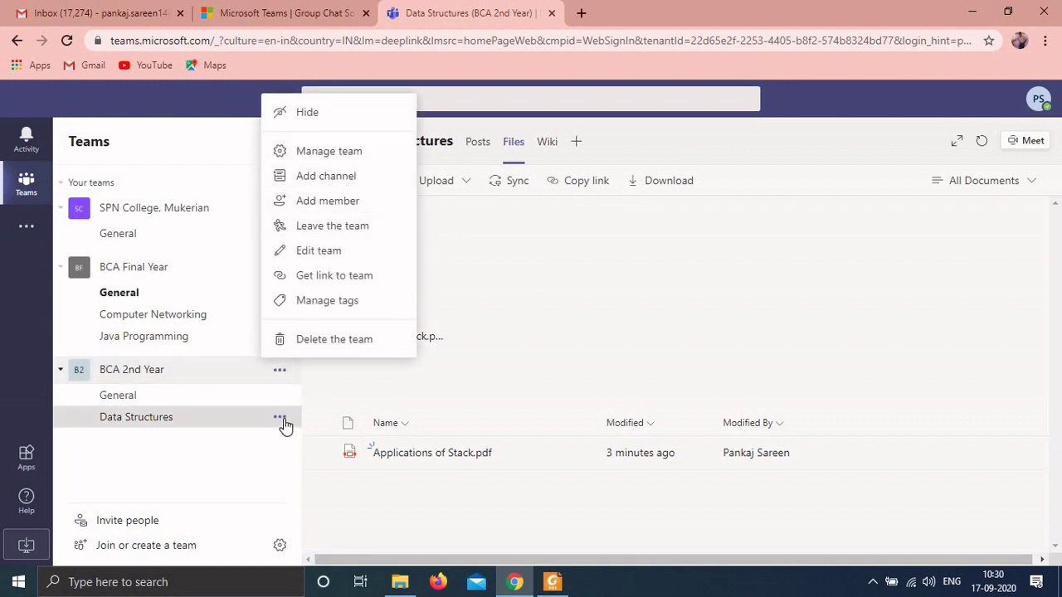
click(282, 424)
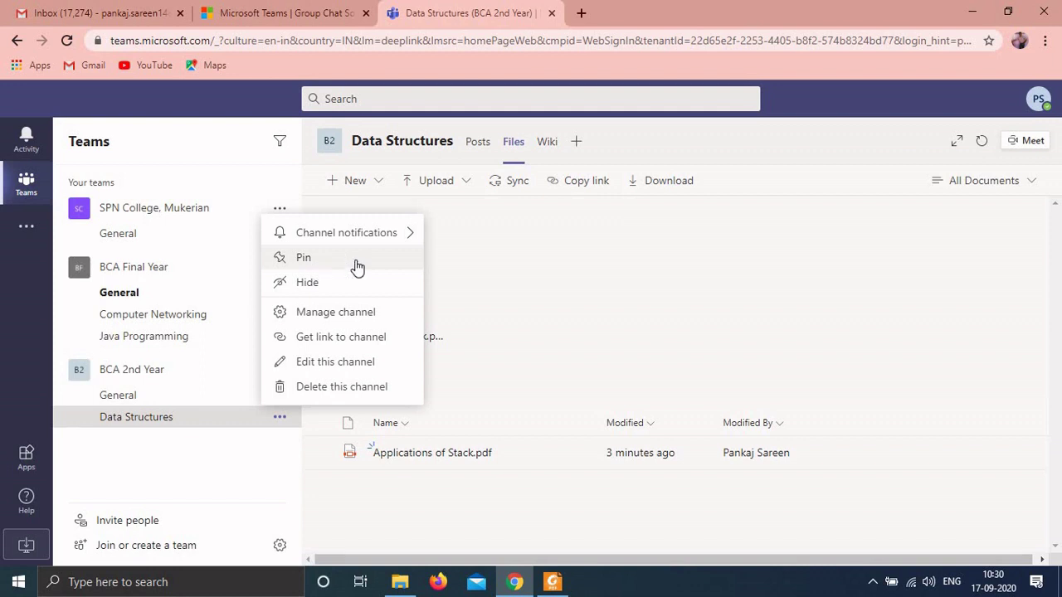
mouse_move(392, 237)
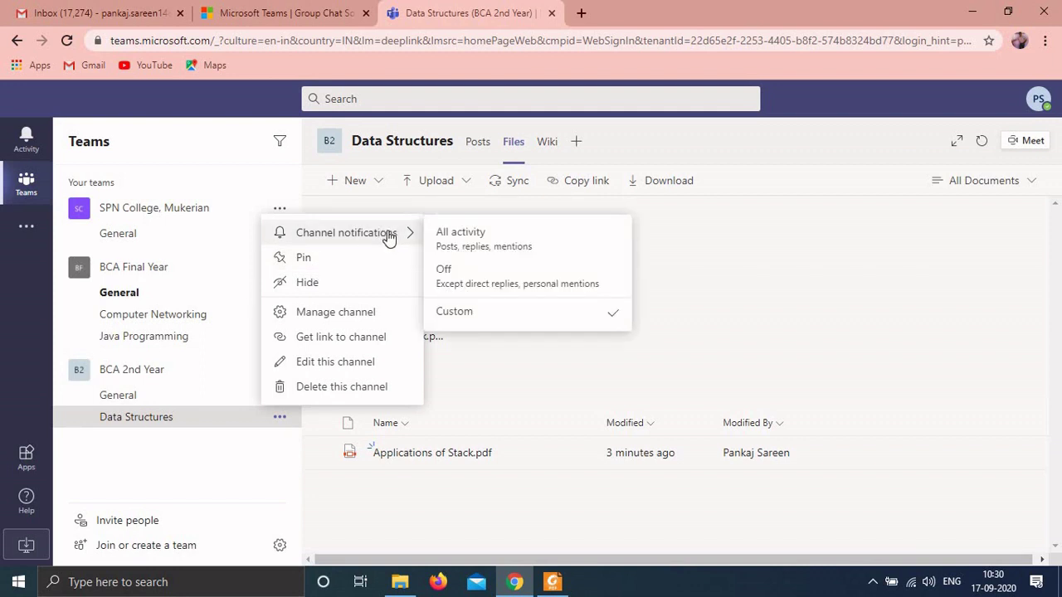
click(507, 334)
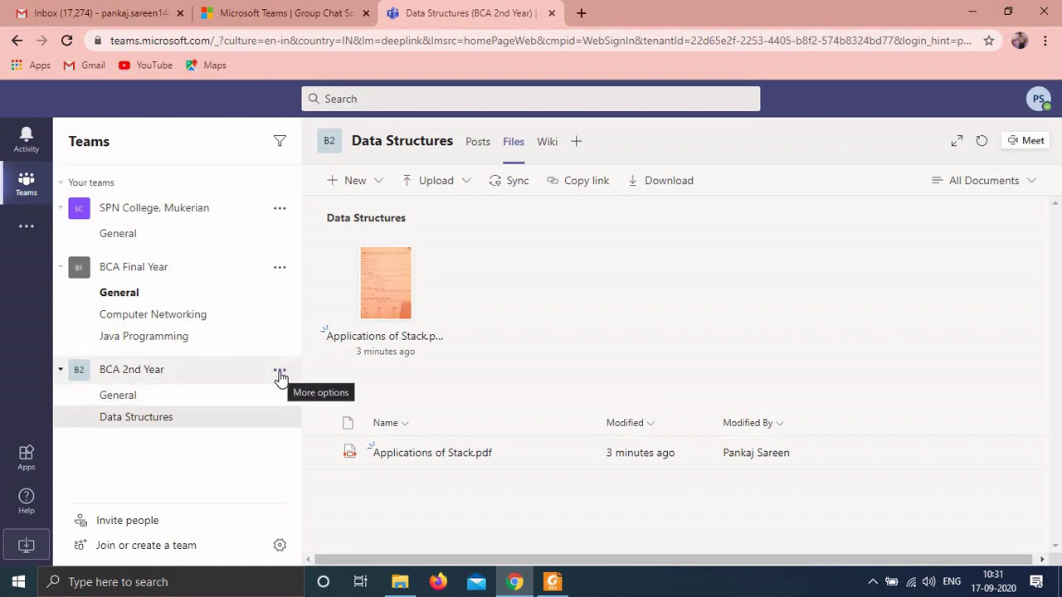
click(196, 426)
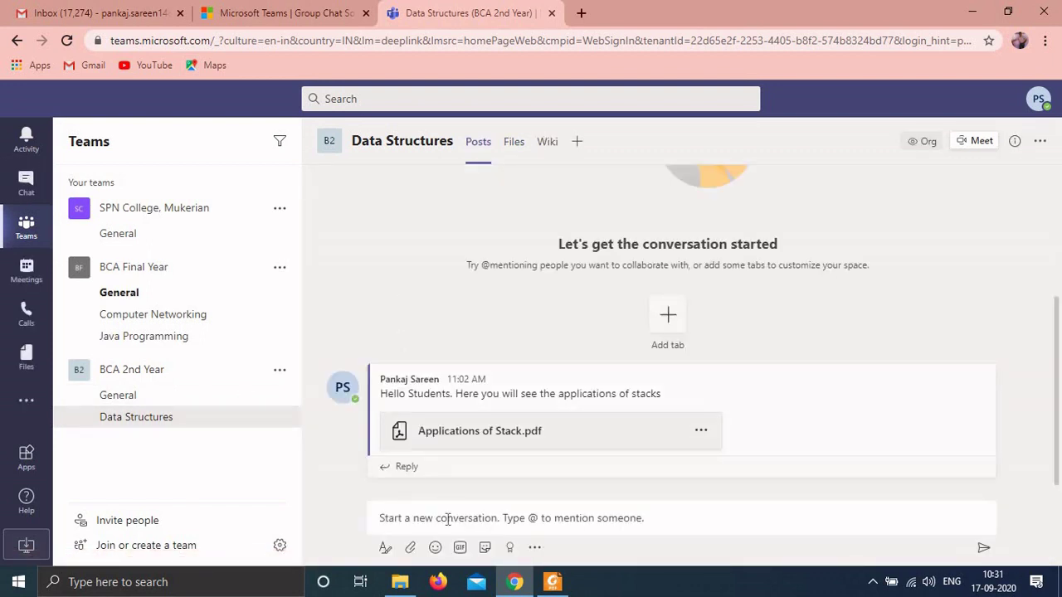
- Open the full formatting editor for a new post, leaving replies open to everyone
click(384, 549)
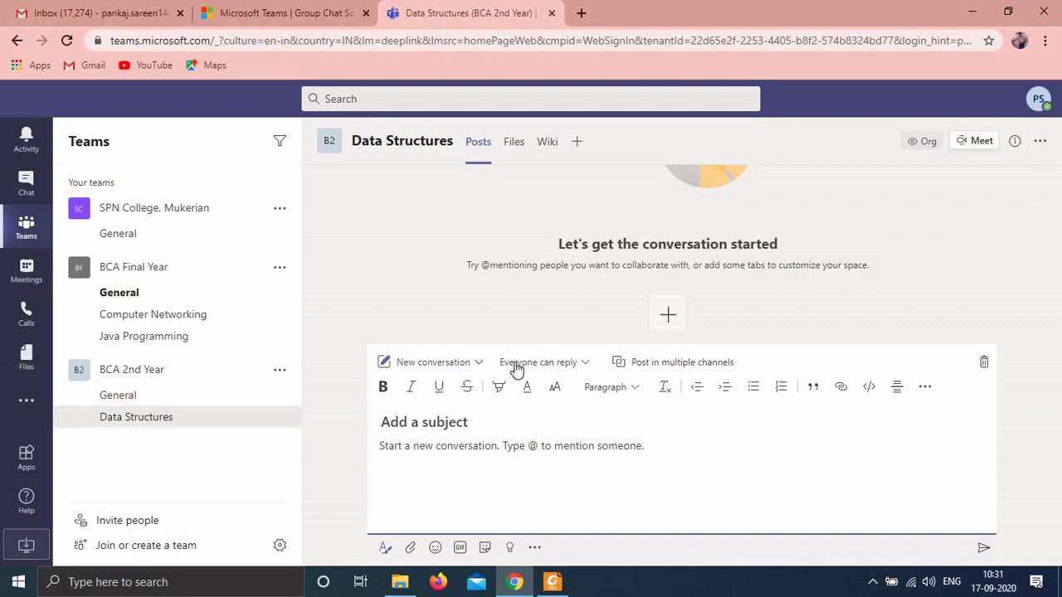
click(564, 368)
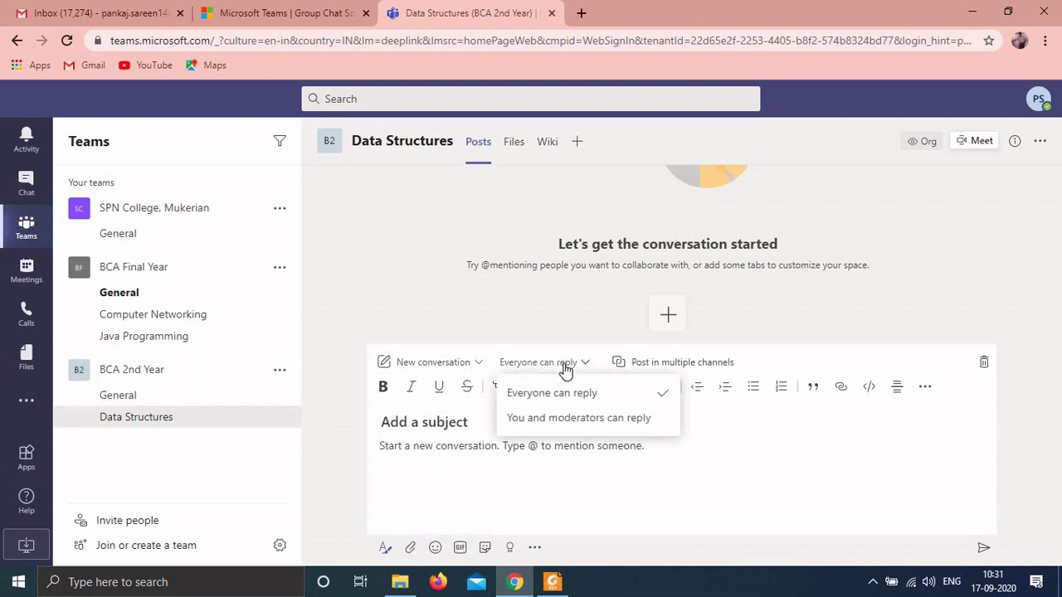
click(463, 459)
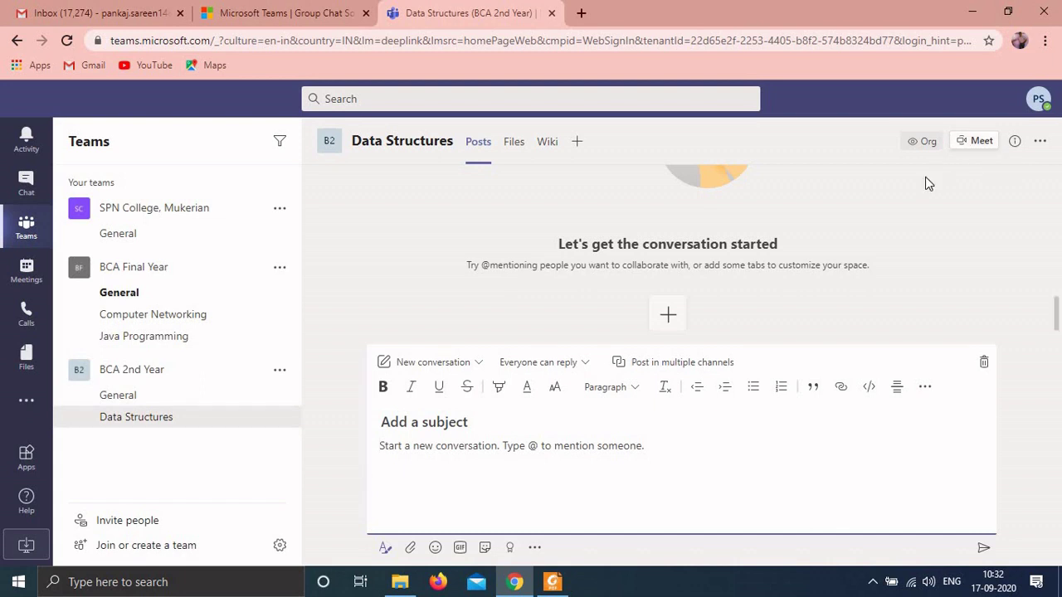
- Start Meet now from Data Structures and switch the camera off in the preview
click(974, 143)
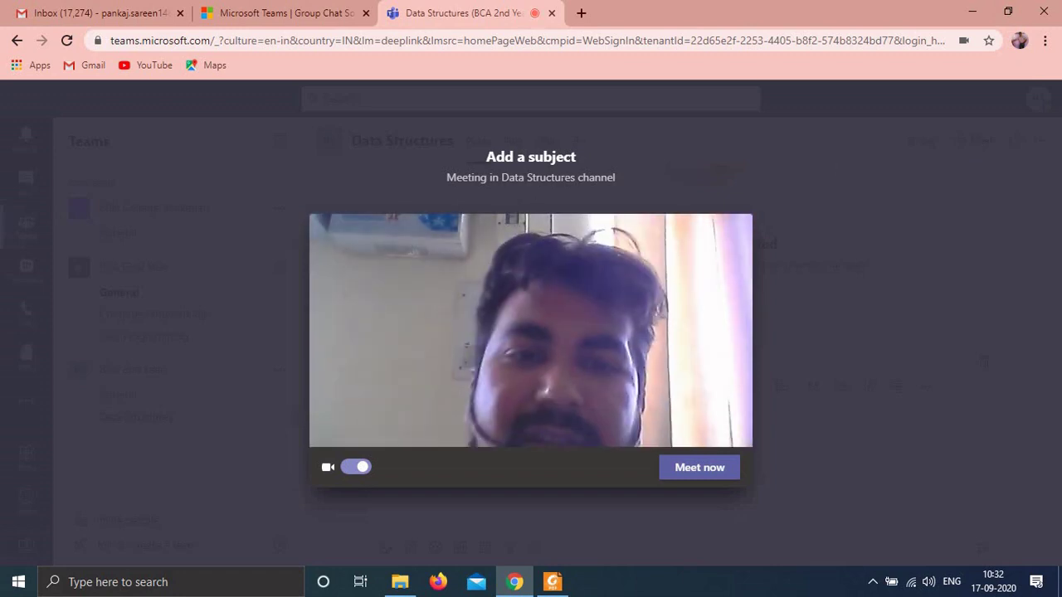
click(369, 467)
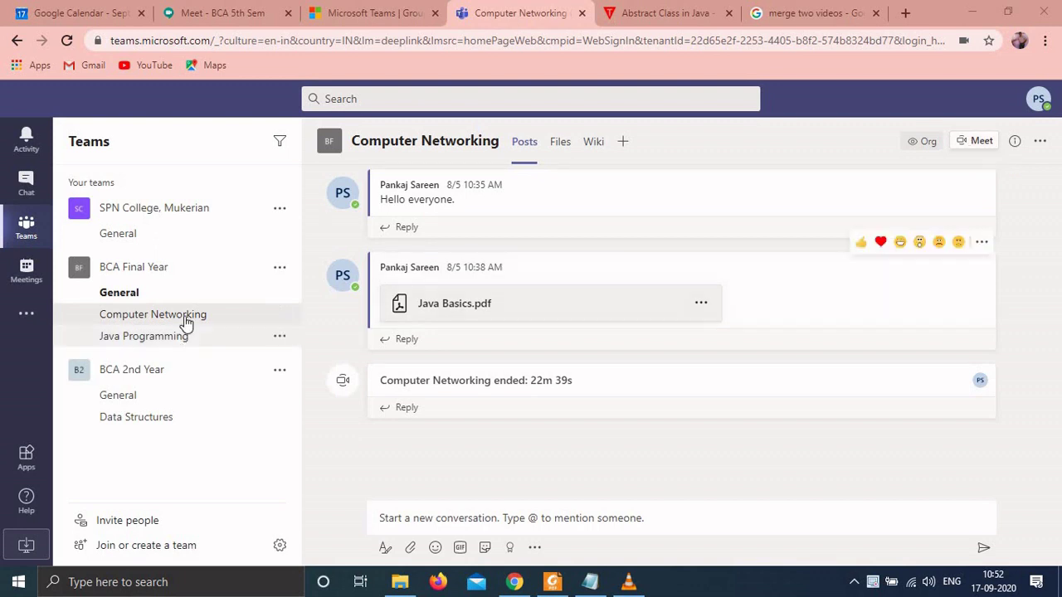
- Open Meet now in Computer Networking, turn the camera off, and start the meeting
click(971, 147)
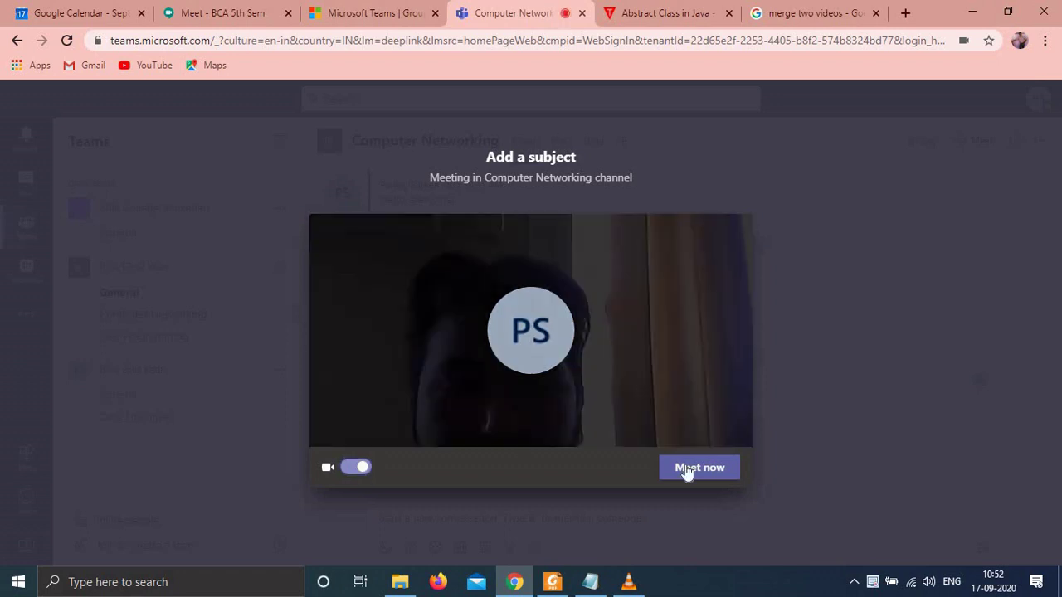
click(359, 468)
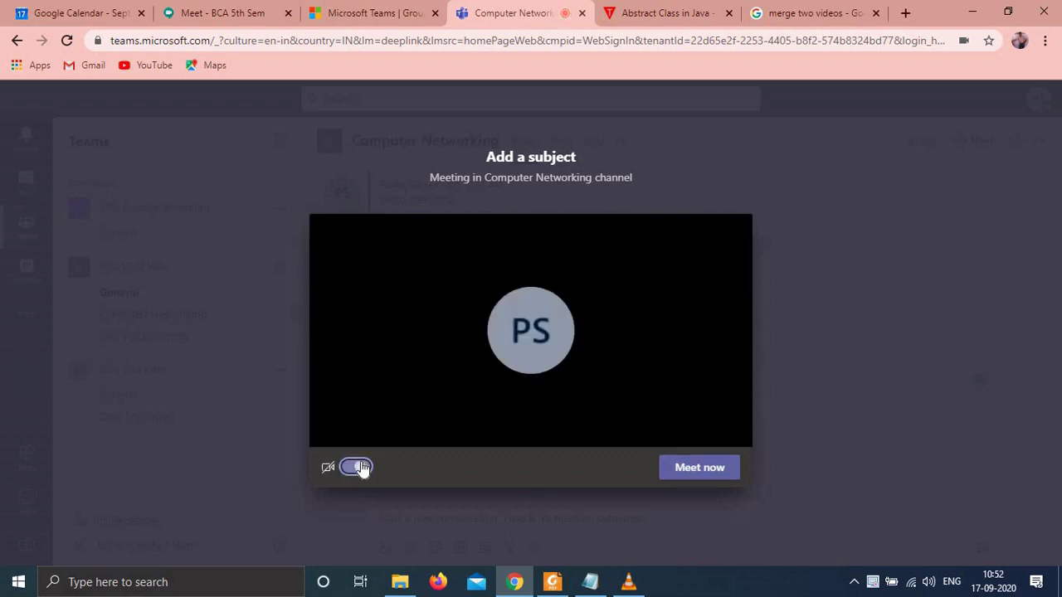
click(703, 478)
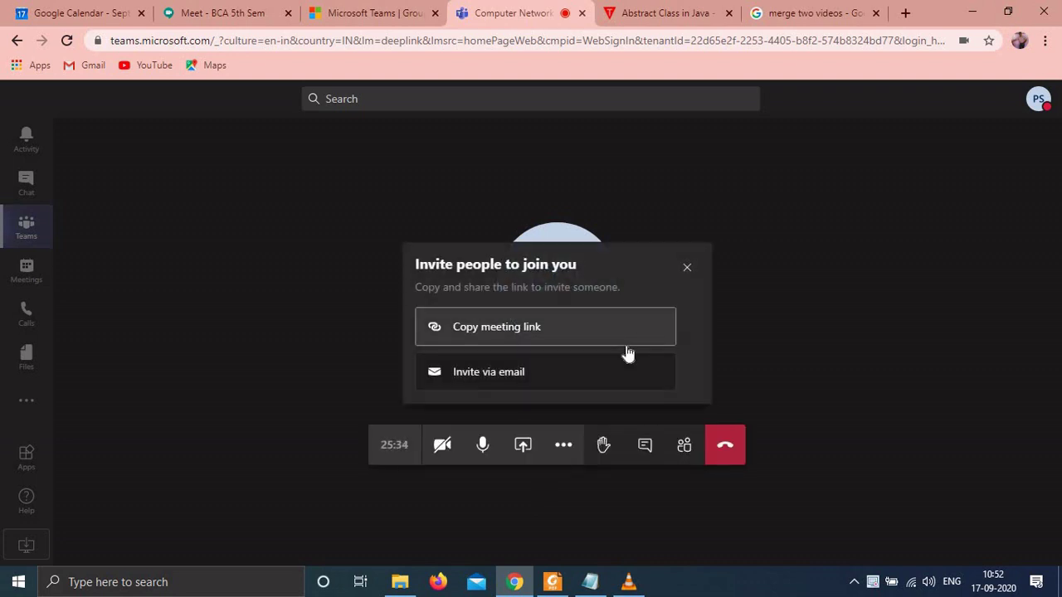
- Copy the meeting link, abandon the email invite, and open the profile account menu
click(496, 329)
click(496, 376)
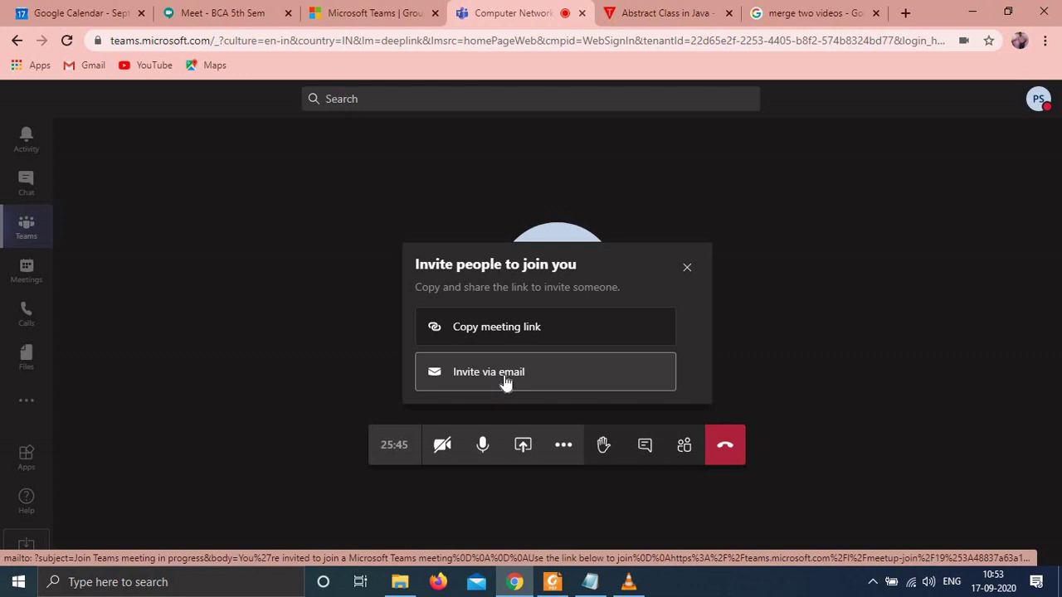
click(548, 378)
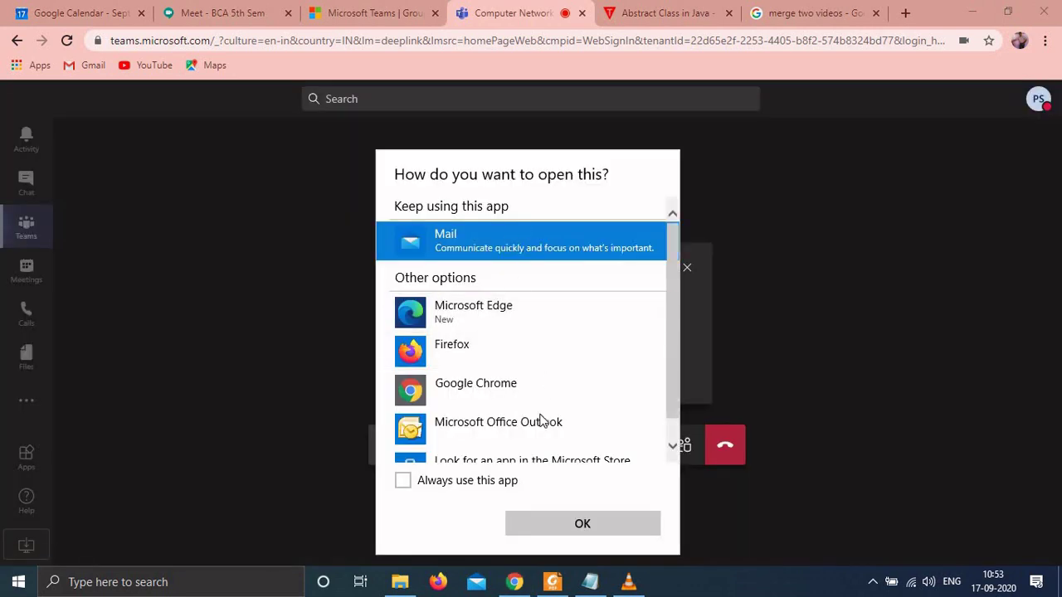
click(673, 446)
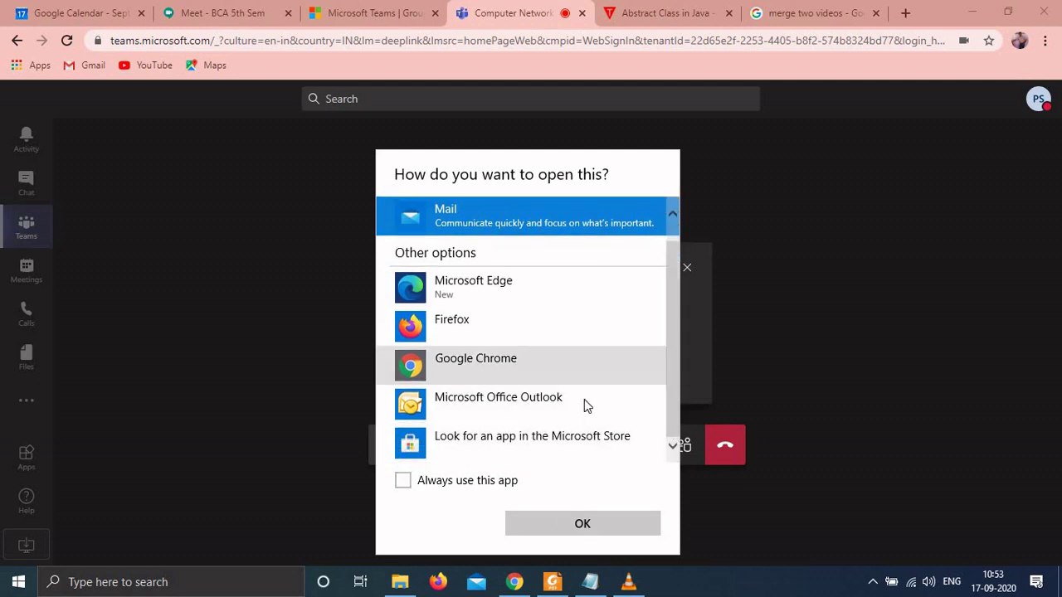
click(277, 339)
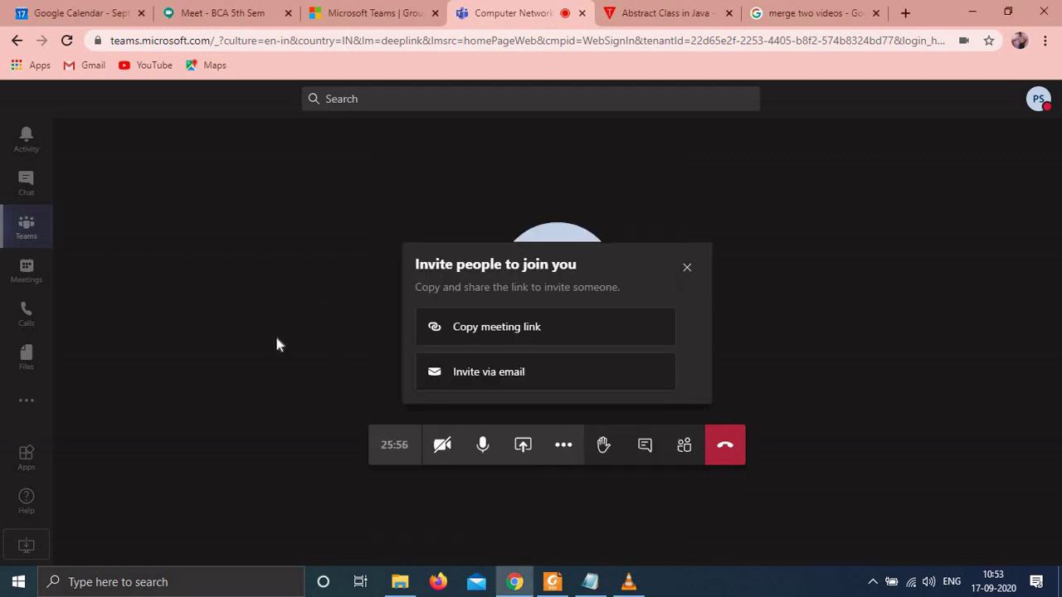
click(1043, 111)
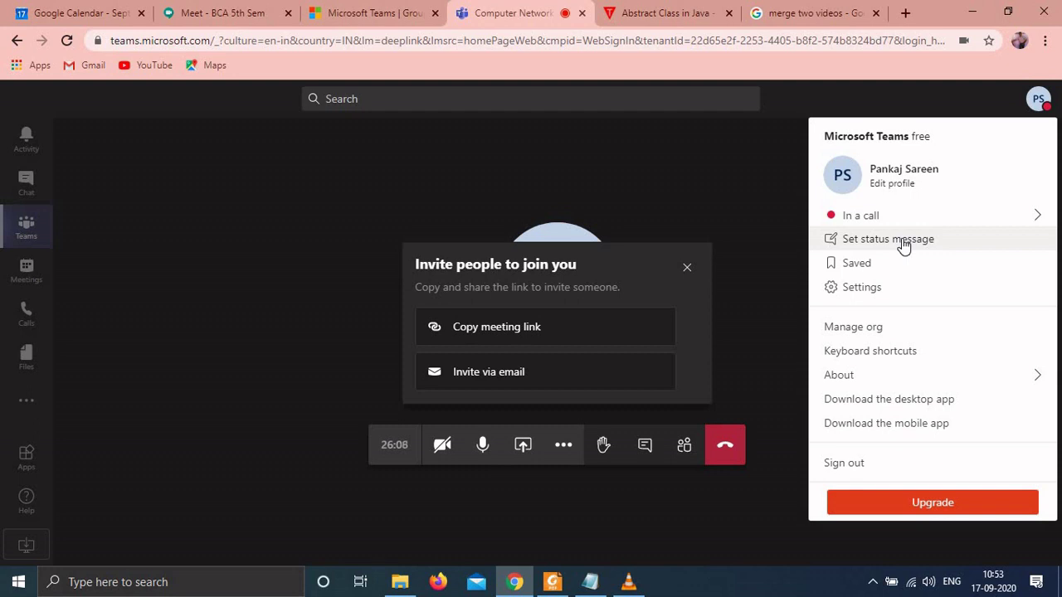
click(863, 287)
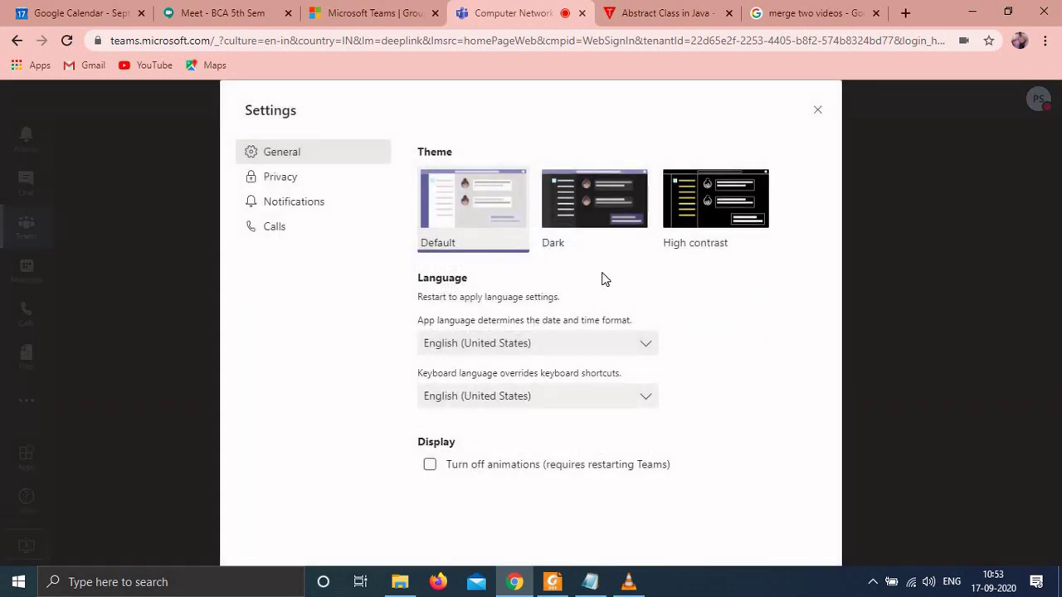
click(610, 224)
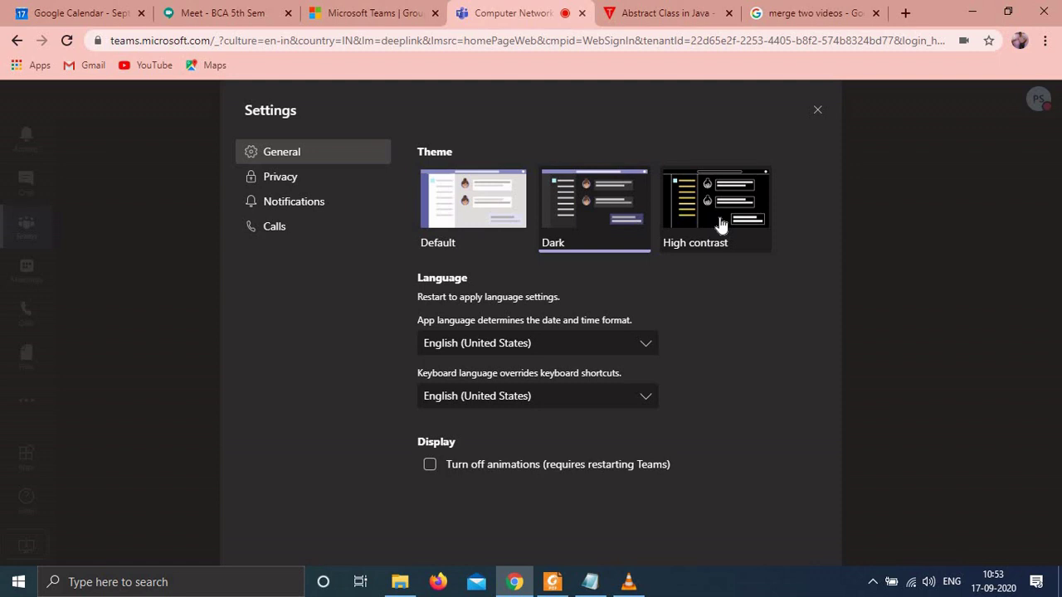
click(721, 226)
click(478, 222)
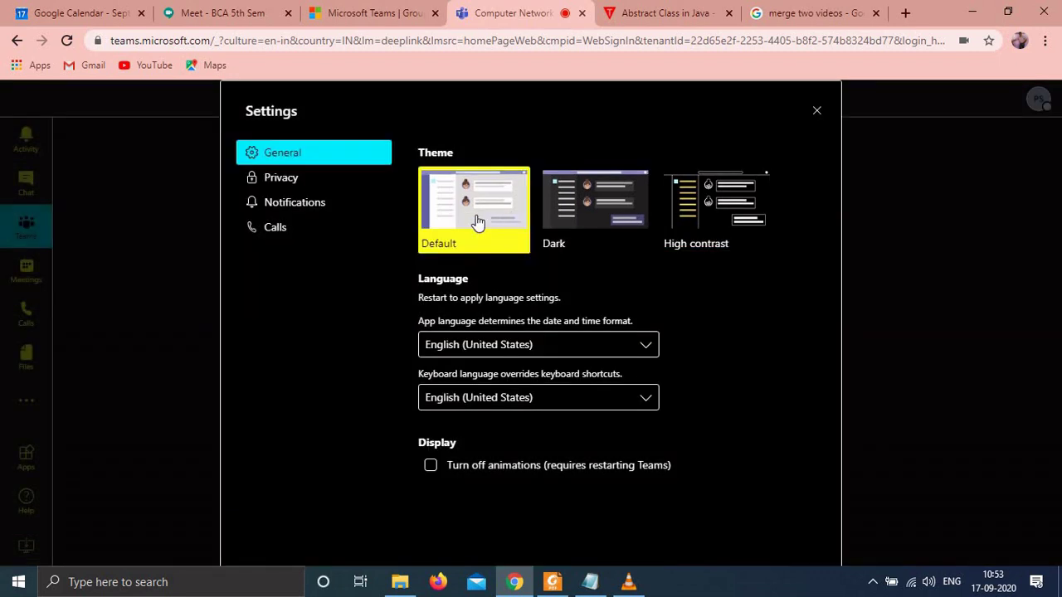
click(817, 113)
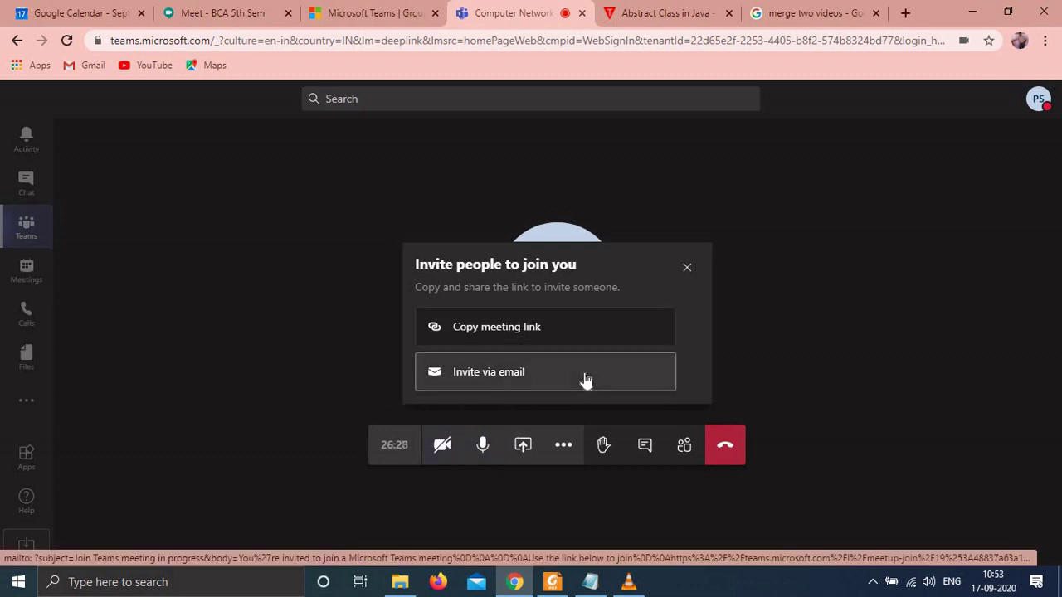
- Dismiss the invite prompt, show the participant list and open its more-options menu
click(687, 267)
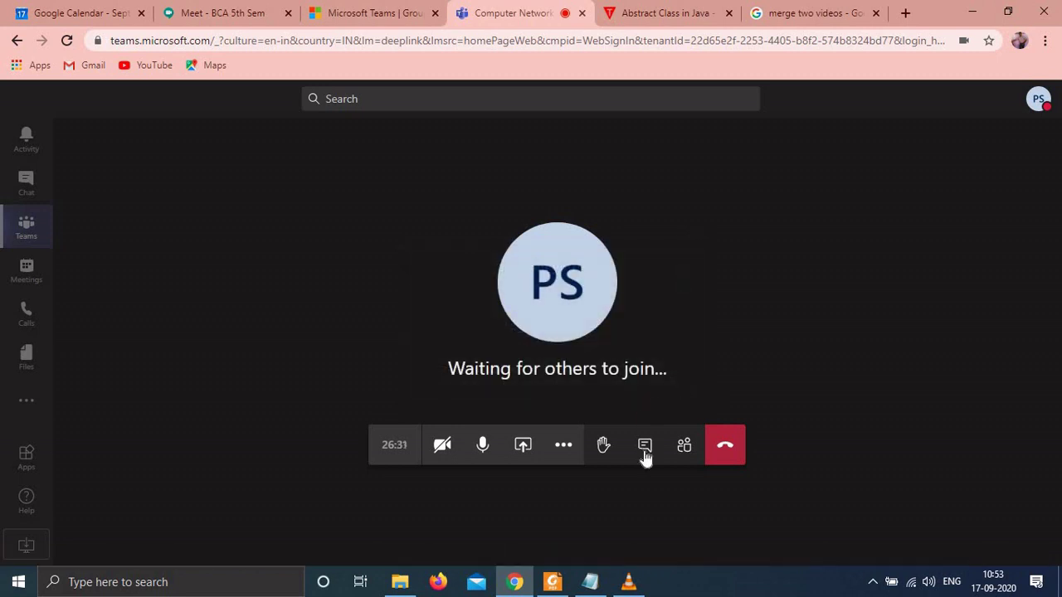
click(685, 448)
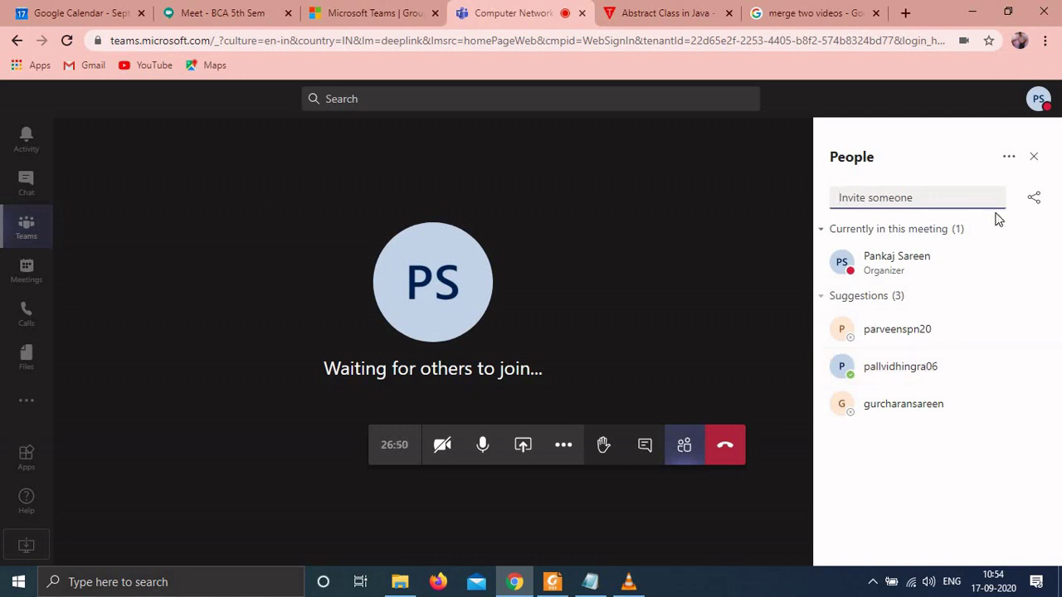
click(1011, 157)
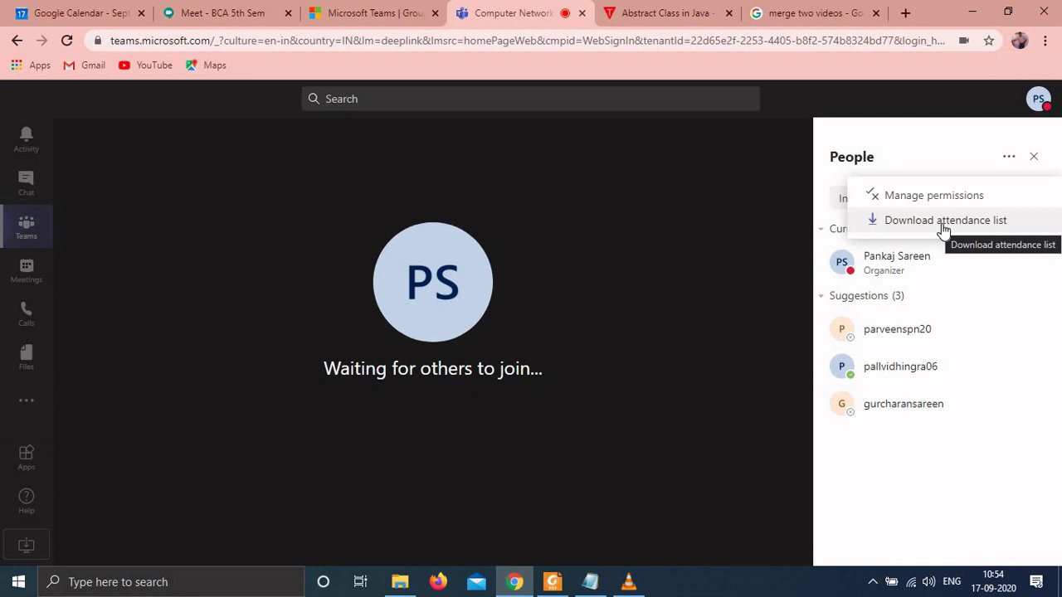
- Open Manage permissions, then return to the meeting and toggle the participant list
click(910, 196)
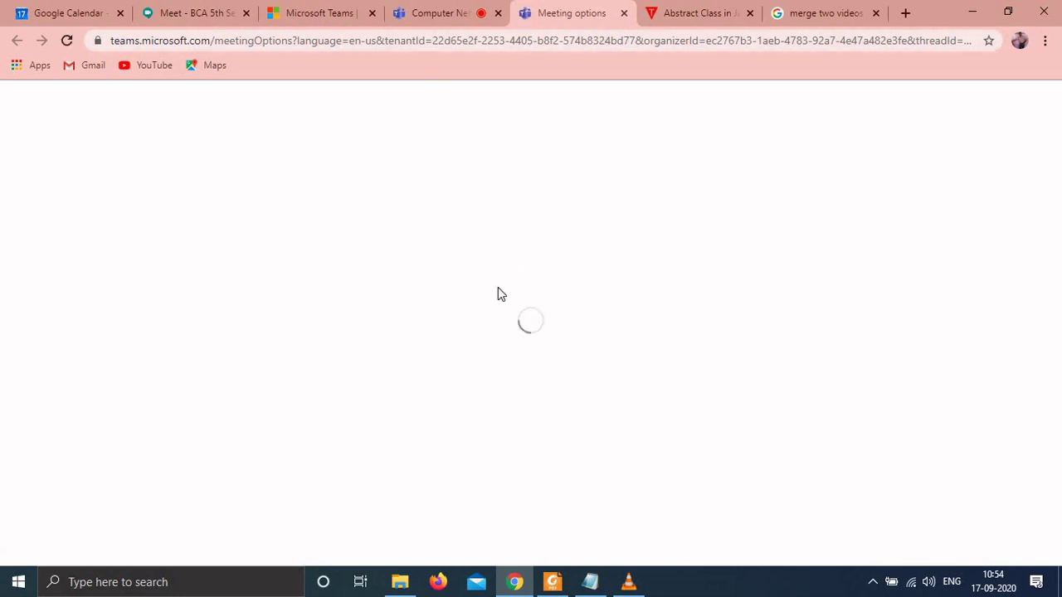
click(441, 21)
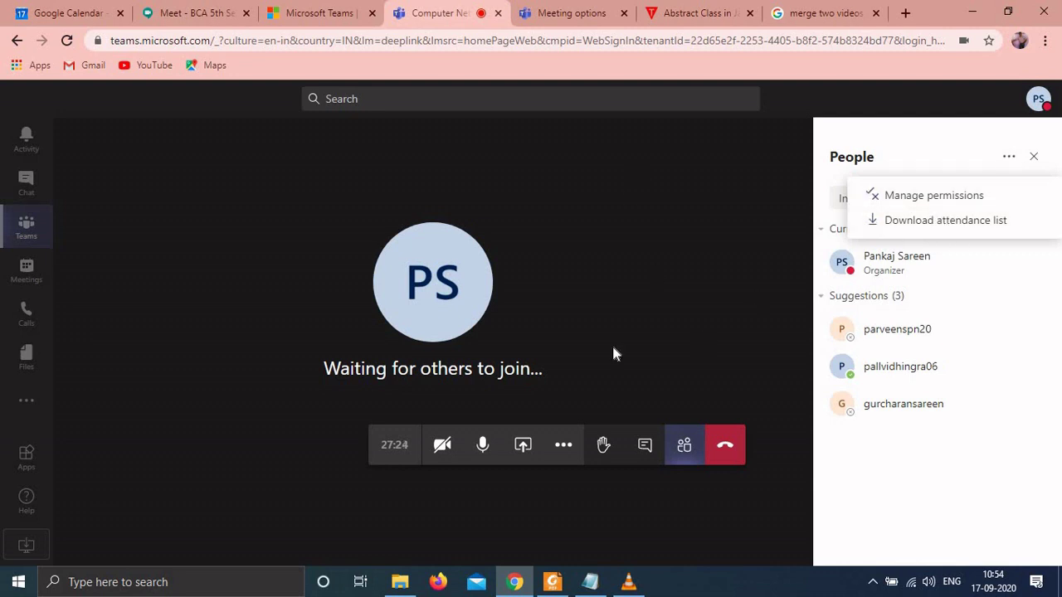
click(684, 449)
click(684, 449)
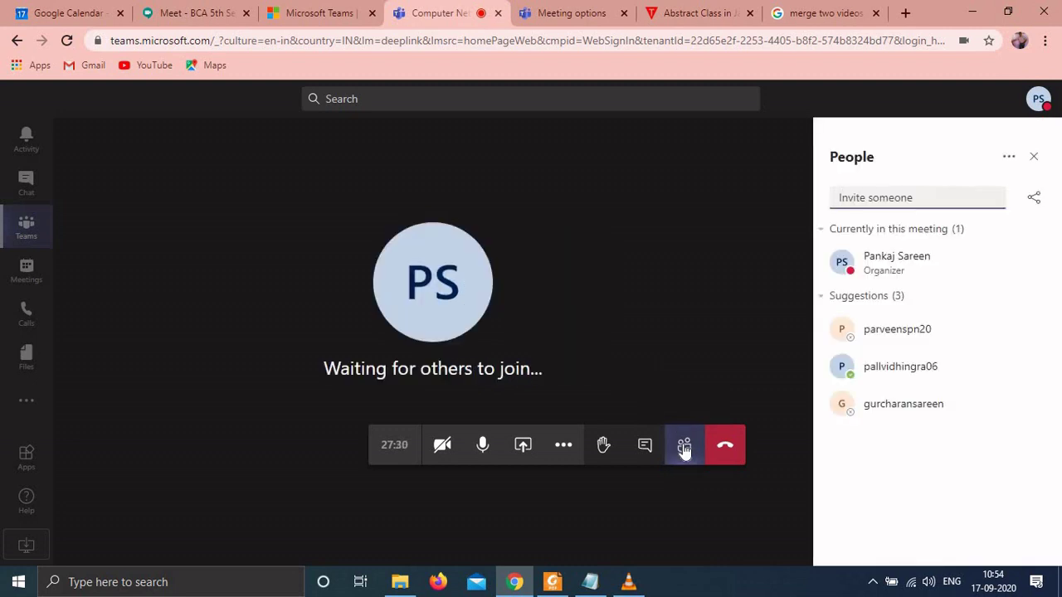
click(684, 448)
click(685, 448)
- Set Who can present? to Only me, leave the lobby setting unchanged, and close Meeting options
click(562, 13)
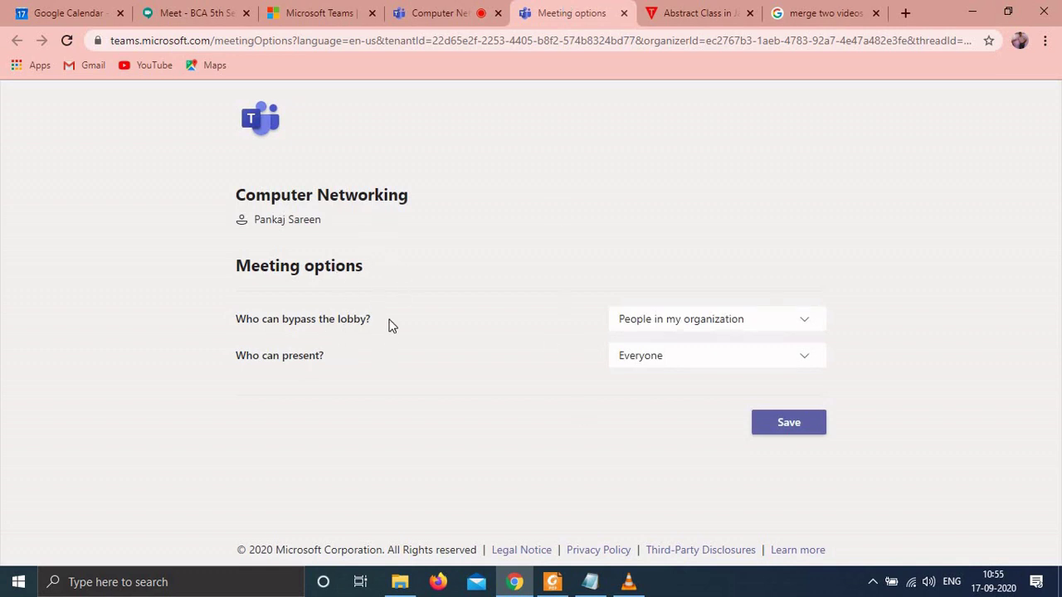
click(674, 365)
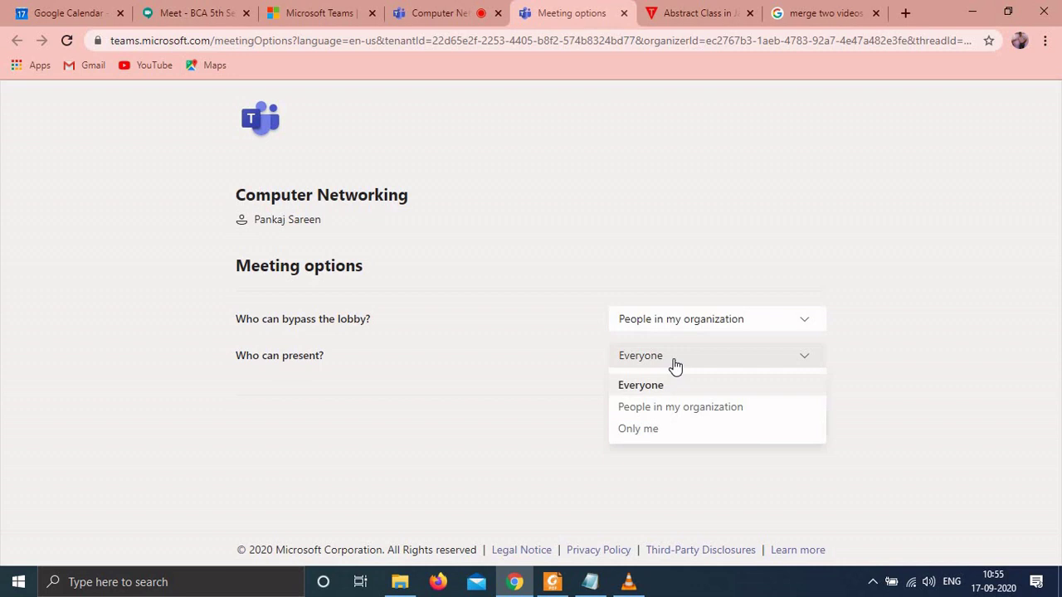
click(649, 430)
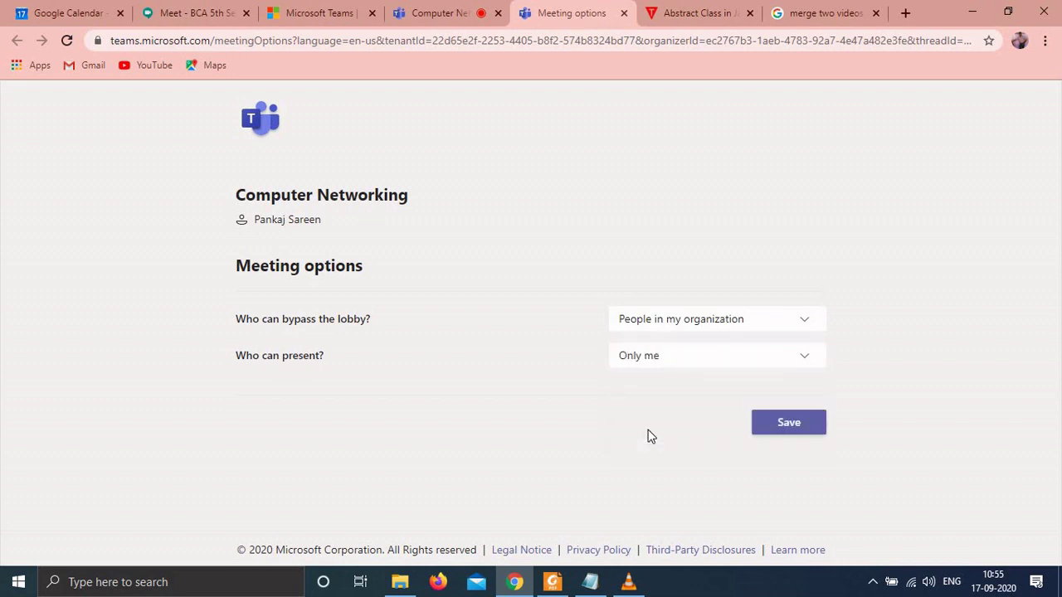
click(688, 324)
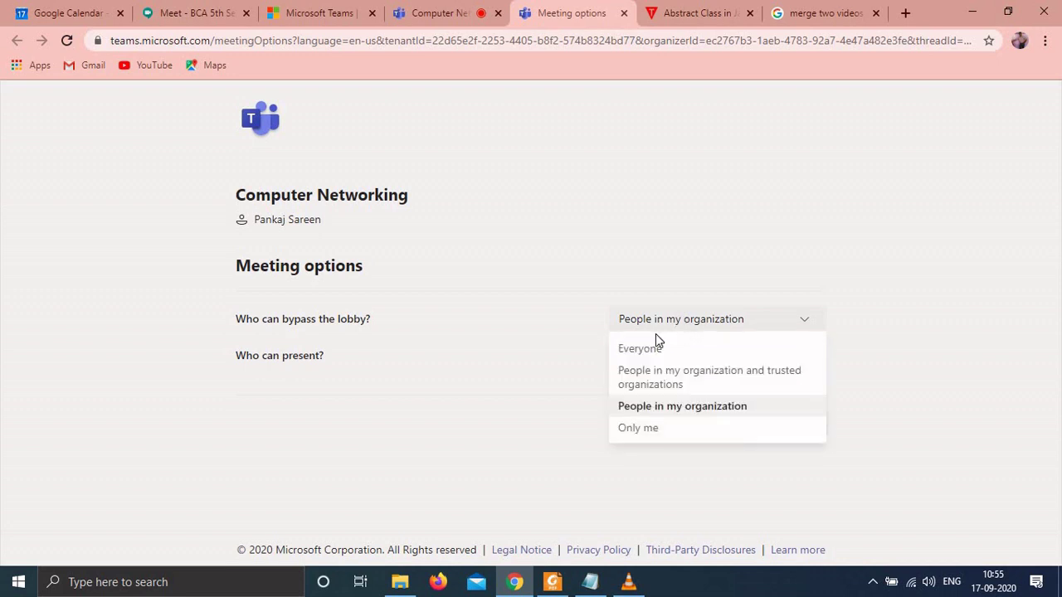
click(457, 322)
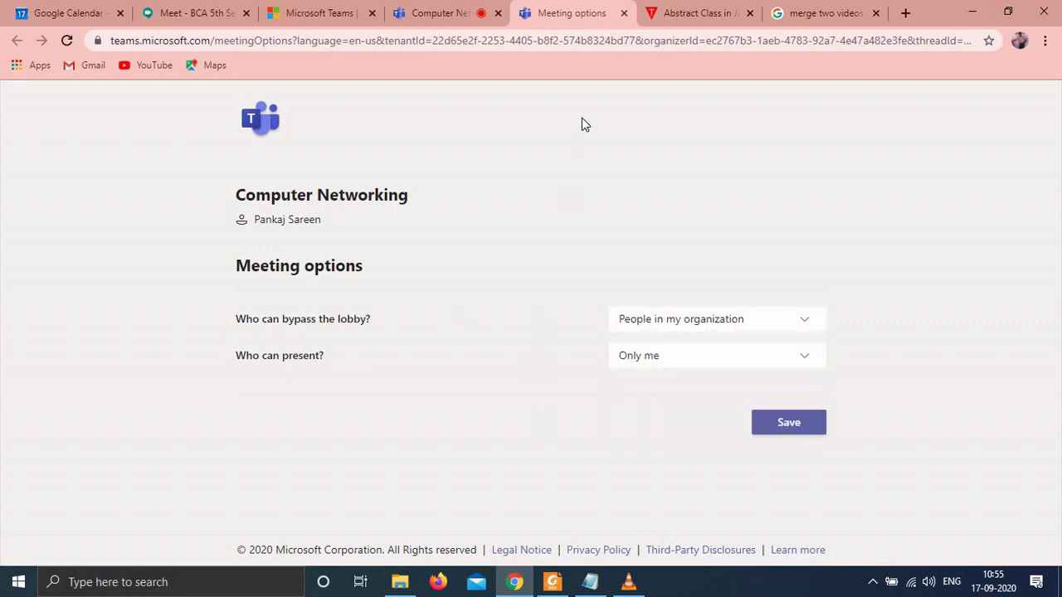
click(624, 12)
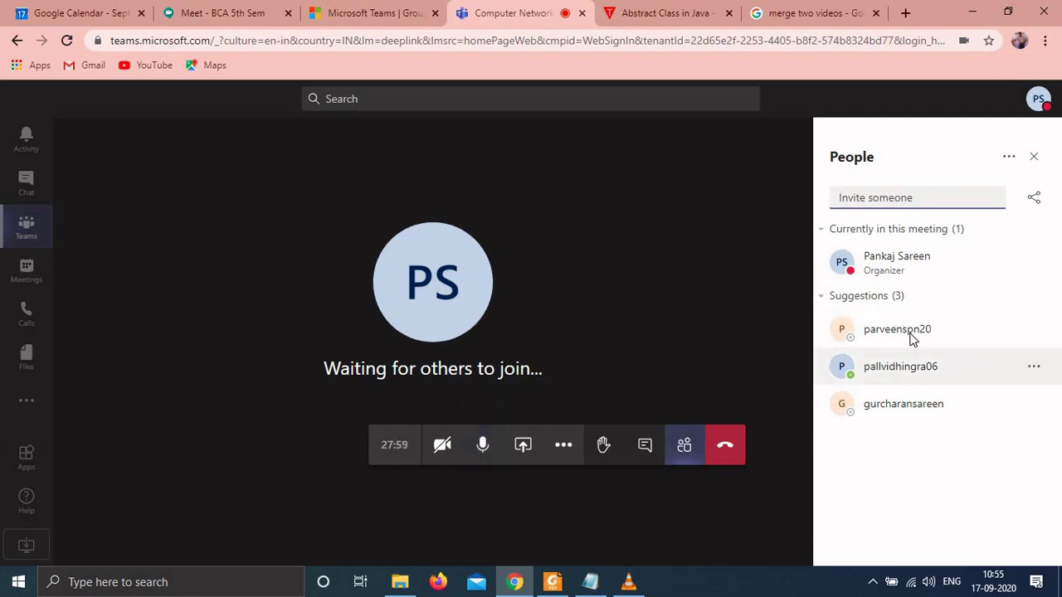
click(916, 197)
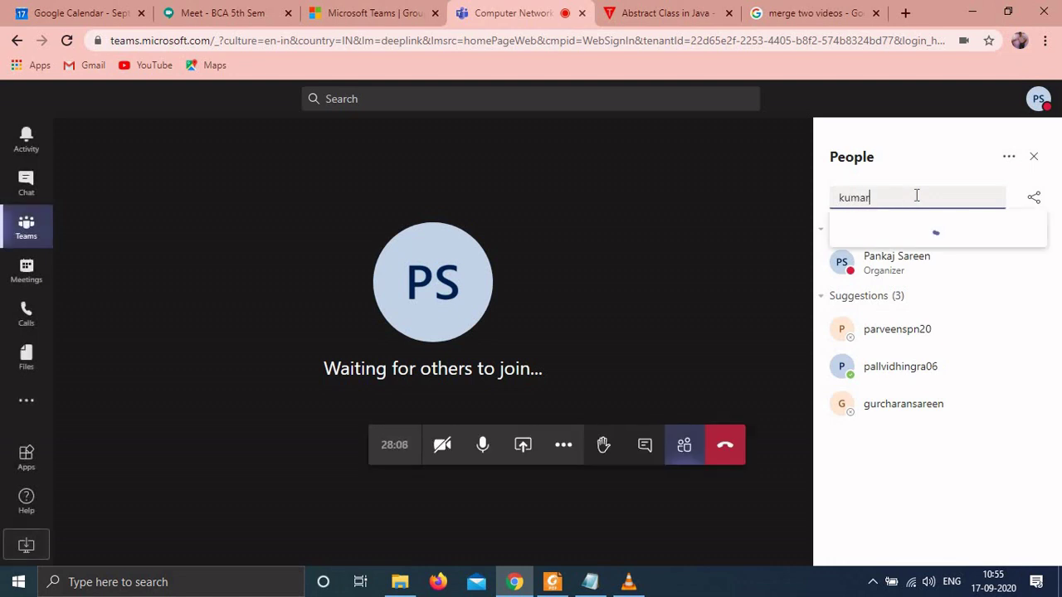
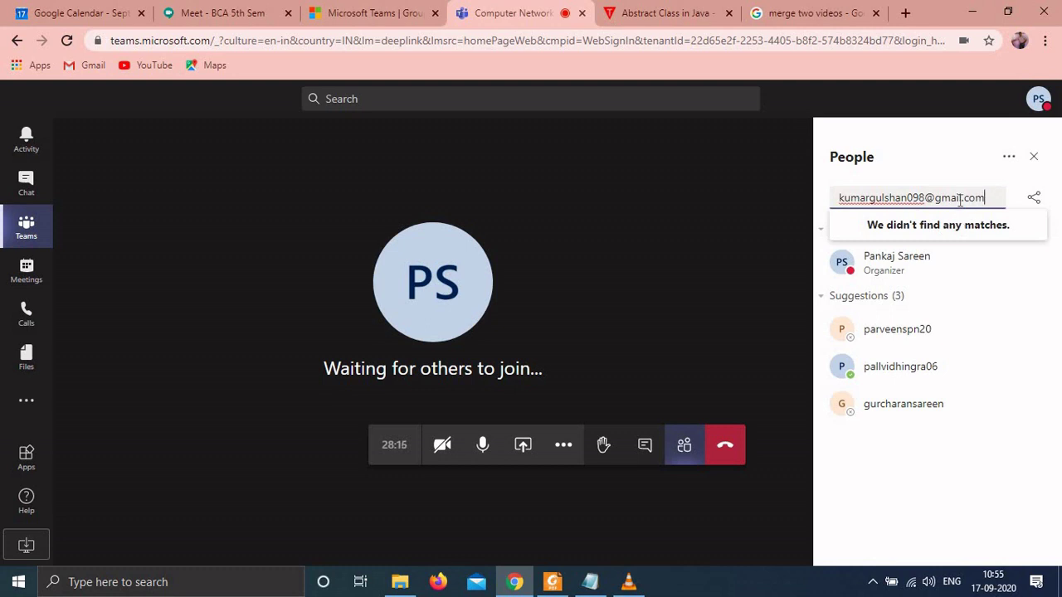
drag(981, 197, 832, 213)
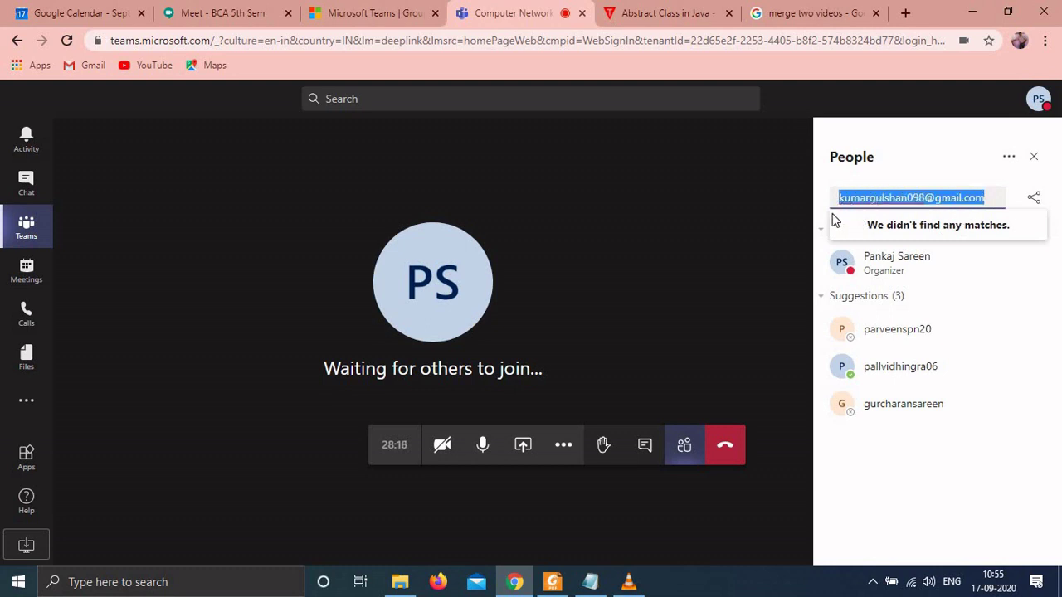
key(BackSpace)
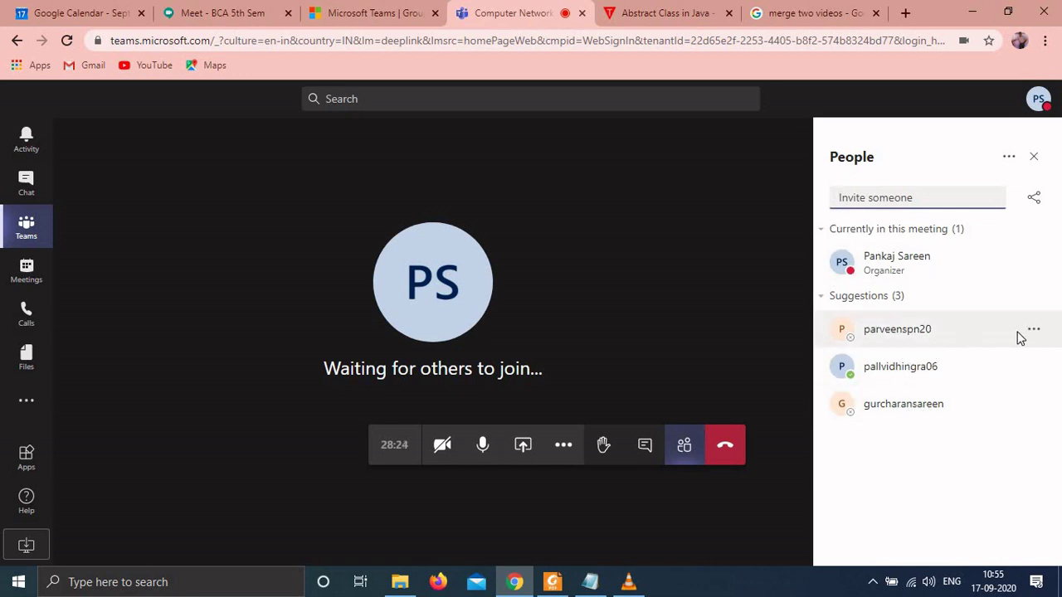
click(1034, 331)
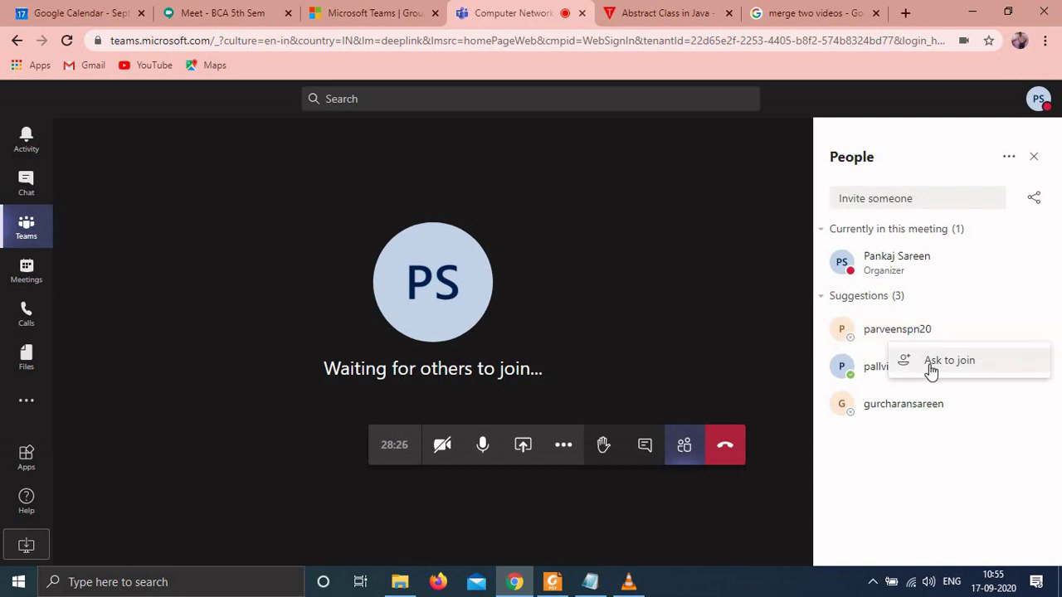
click(914, 471)
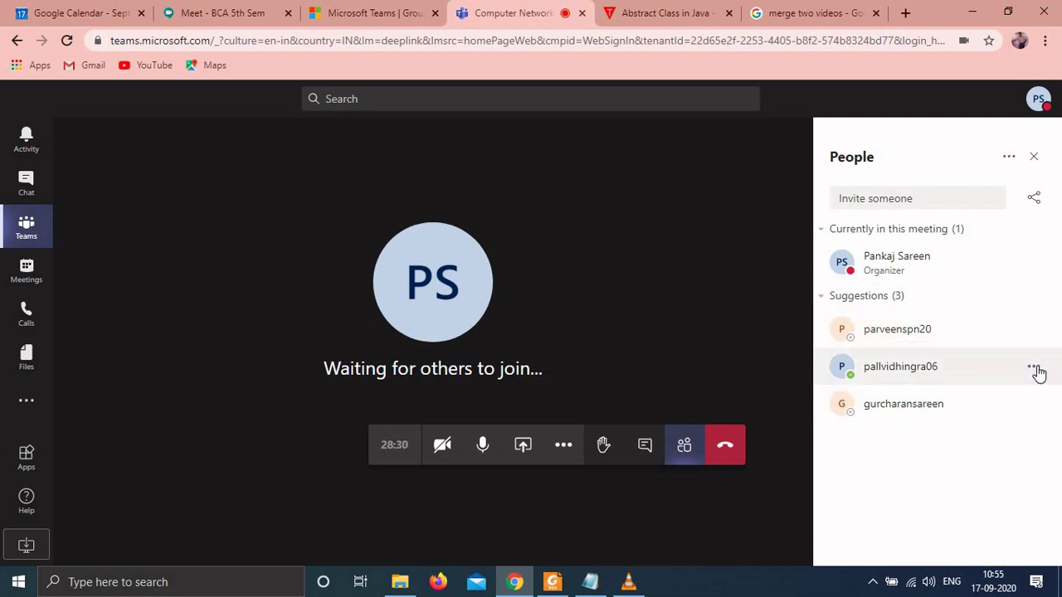
click(1037, 367)
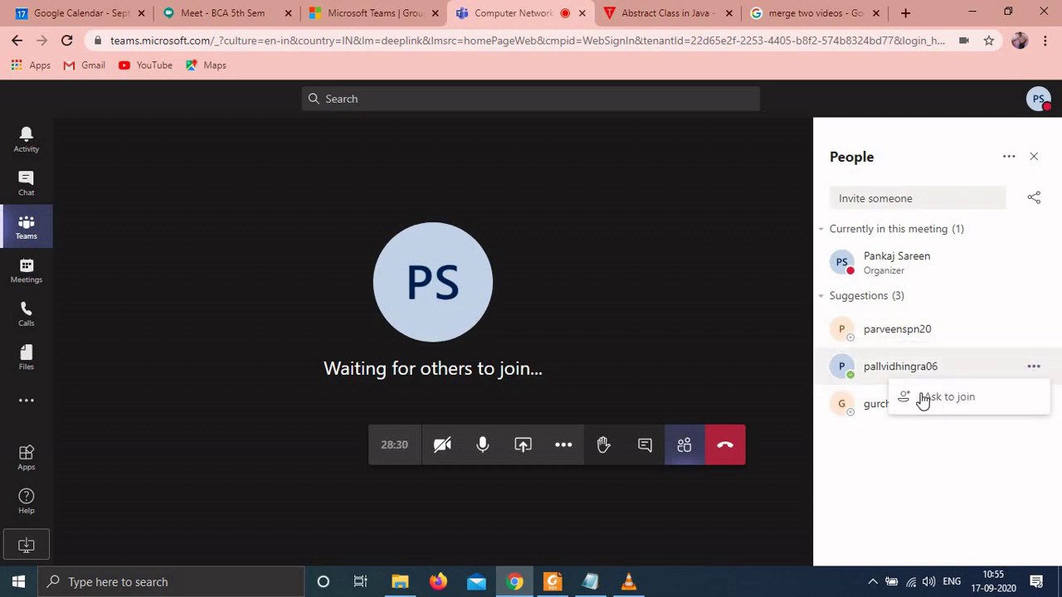
click(905, 476)
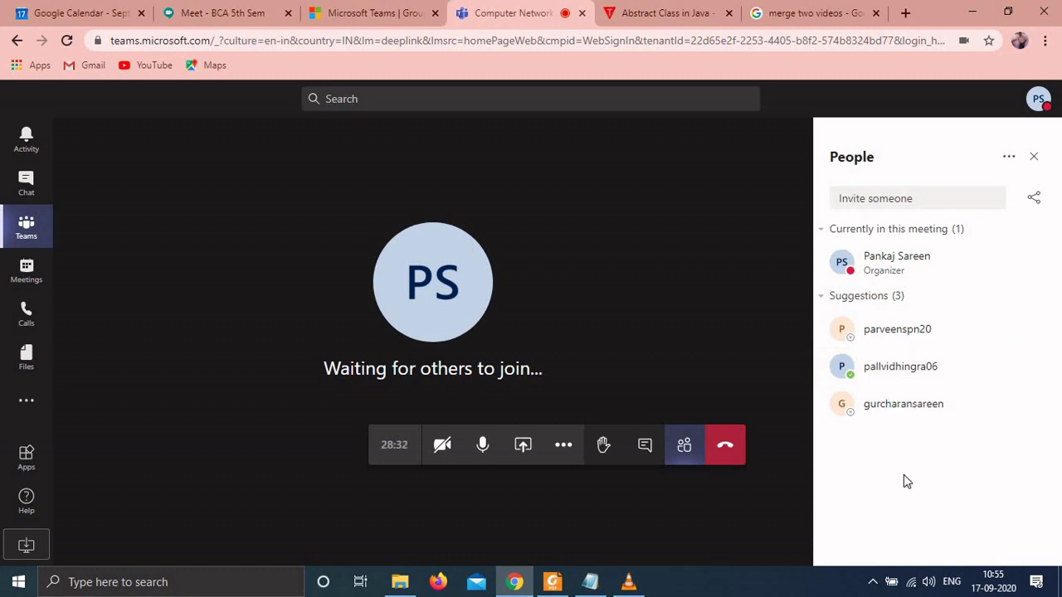
- Upload Cloud Storage from the Desktop and present it, then check and close the invite options
click(523, 445)
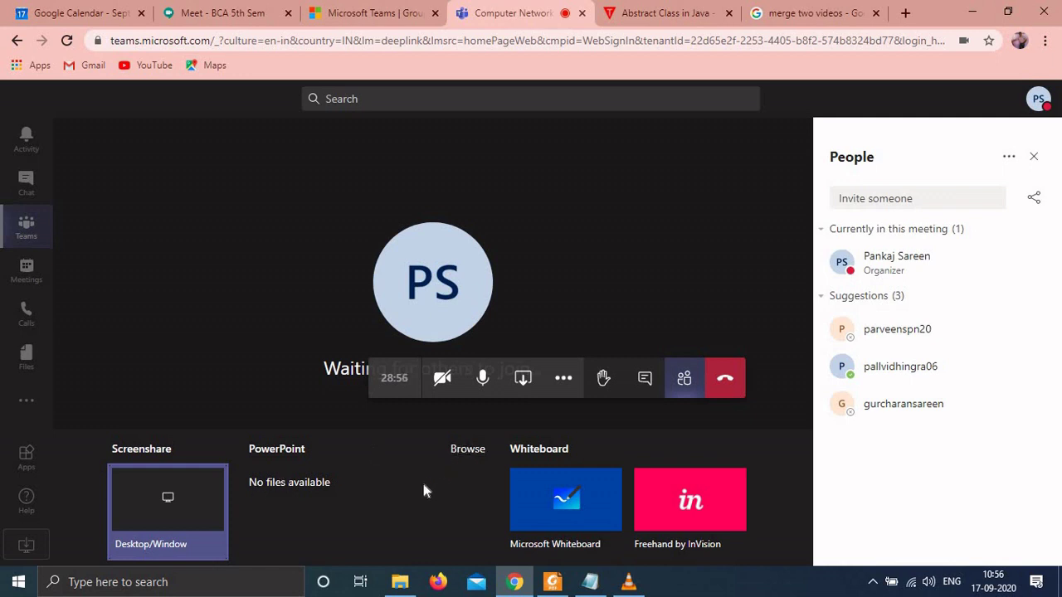
click(464, 454)
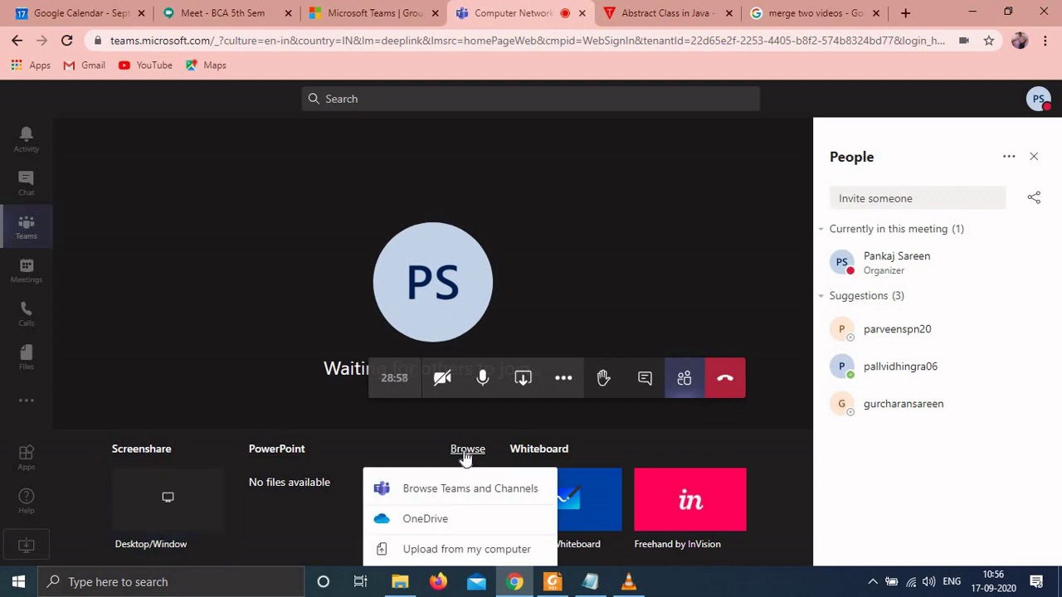
click(456, 549)
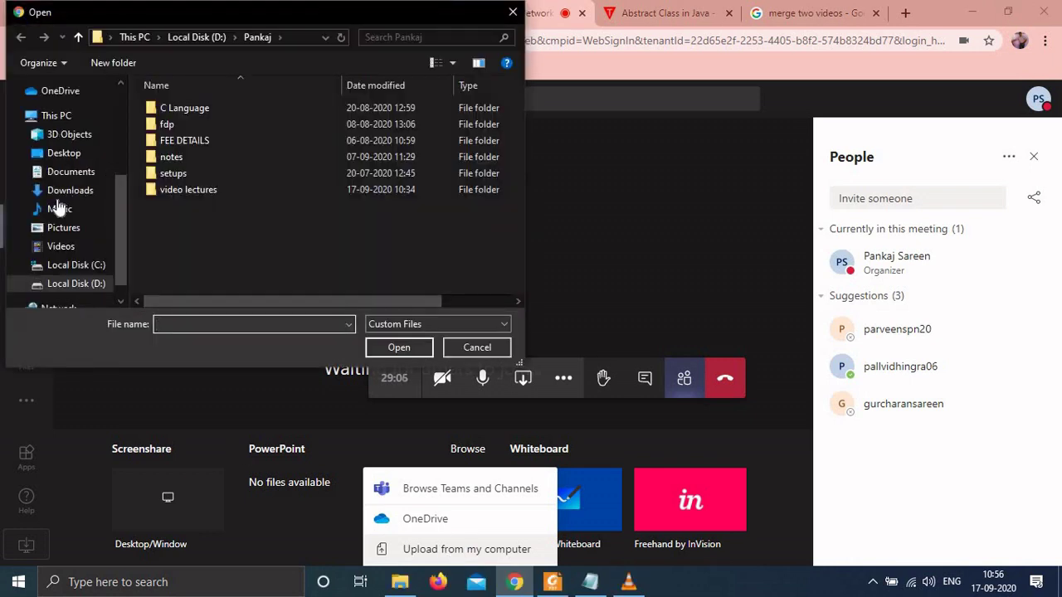
click(71, 153)
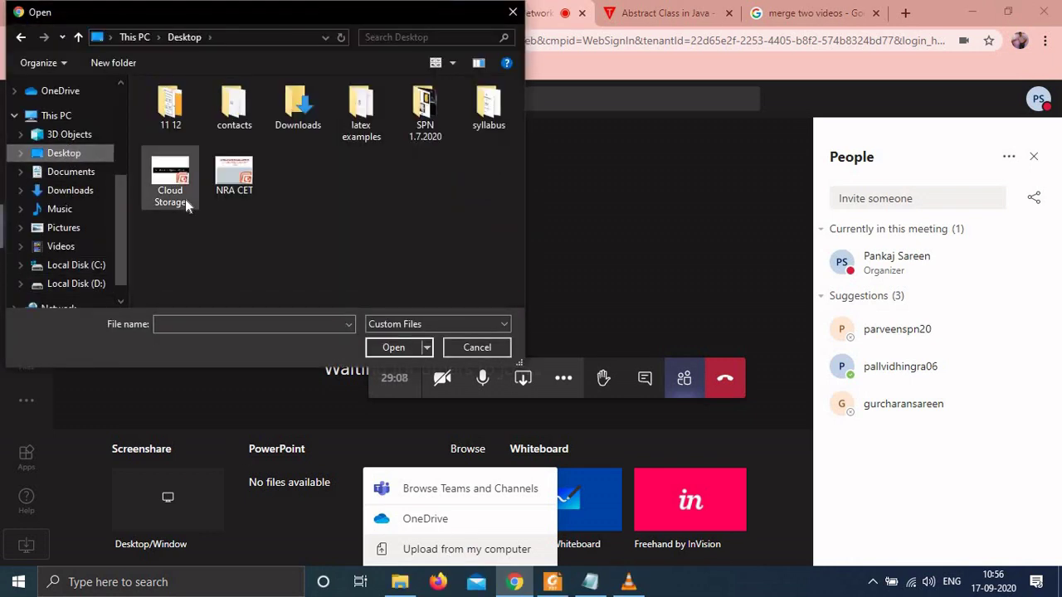
click(169, 182)
double_click(169, 182)
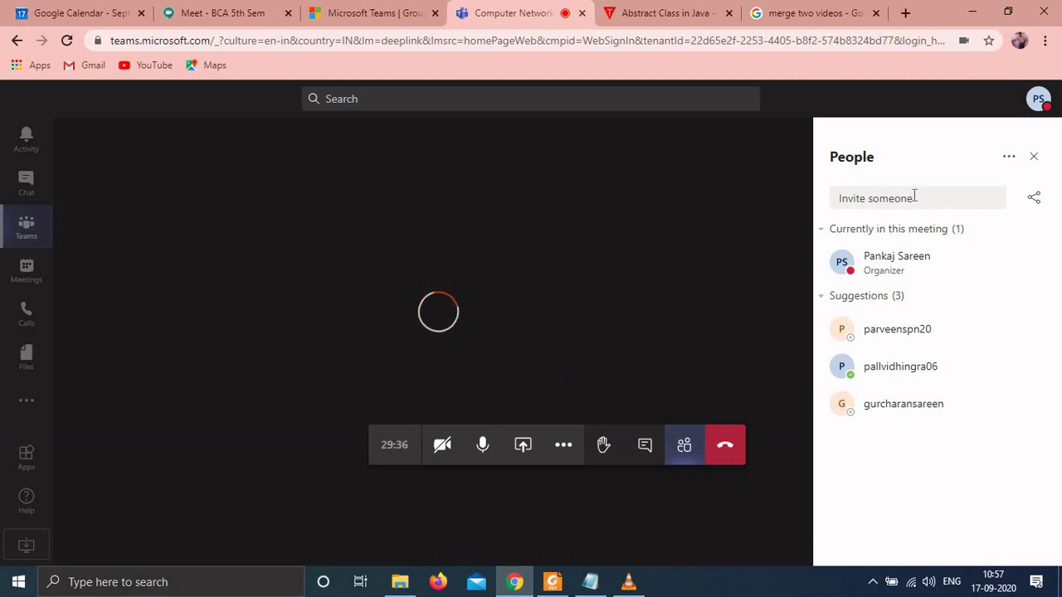
click(1033, 204)
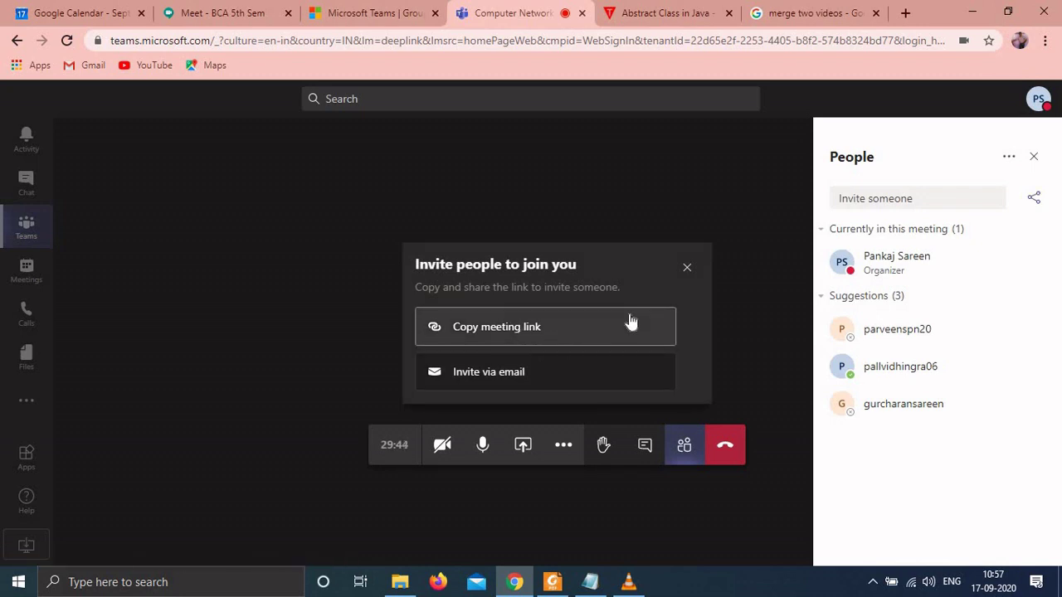
click(688, 270)
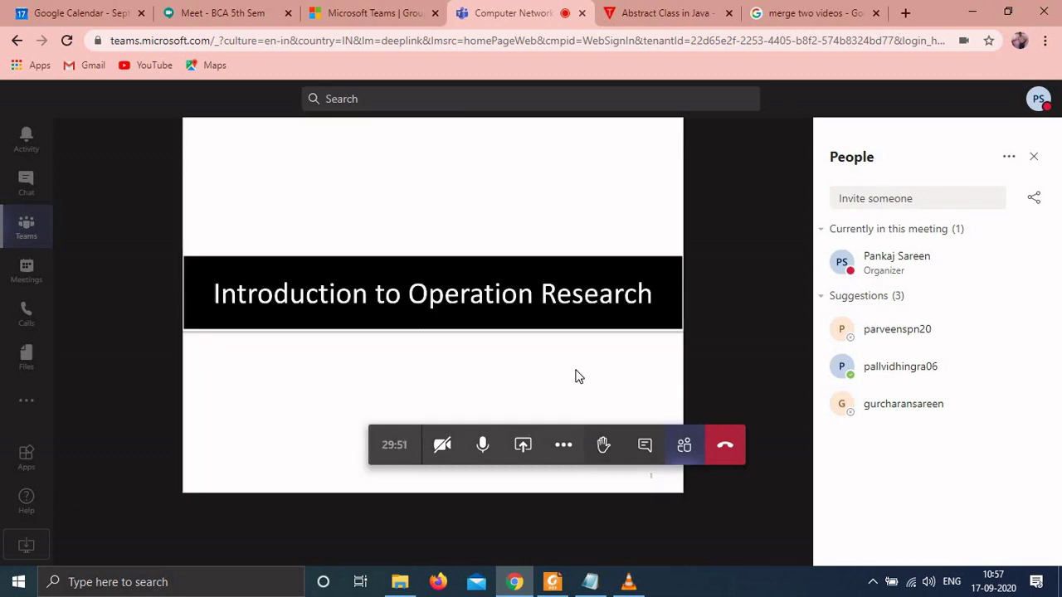
- Advance two slides to slide 3, 'What is Cloud Storage?', and reveal its body text
click(628, 342)
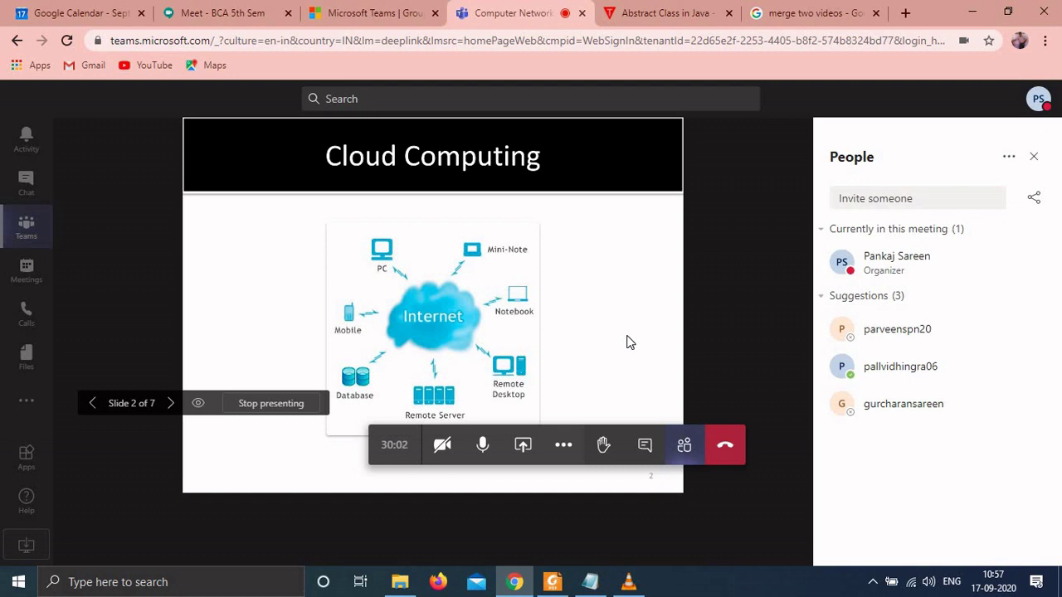
click(630, 342)
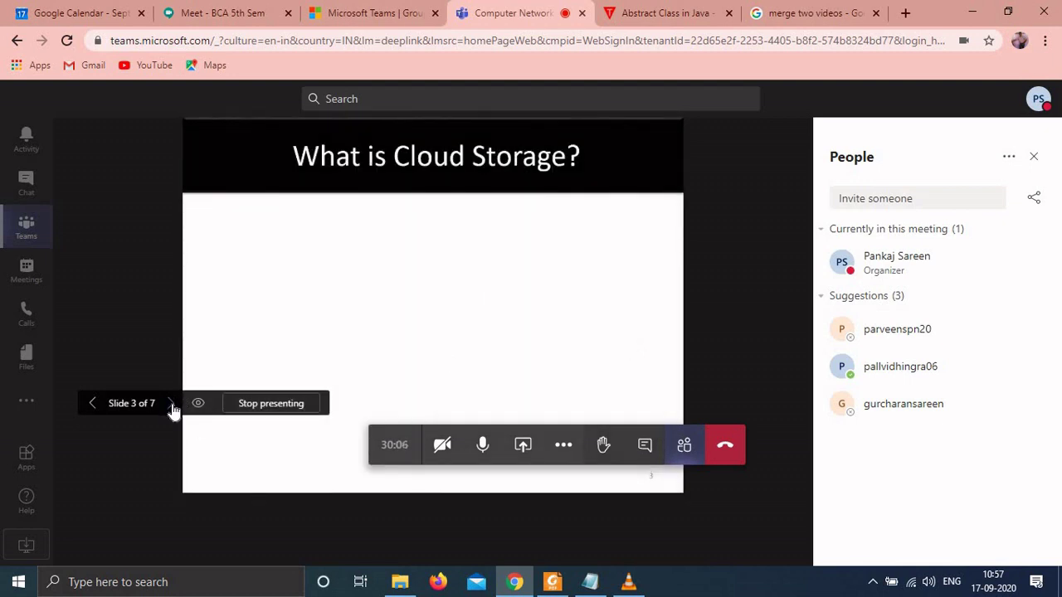
click(172, 404)
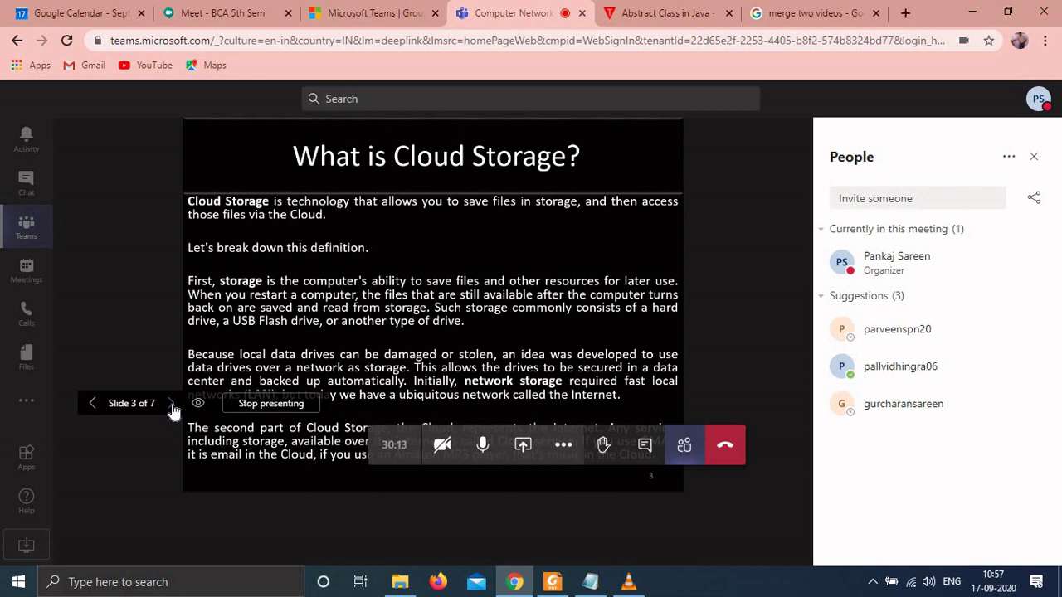
- Send 'Hello Students' in the meeting chat
click(644, 452)
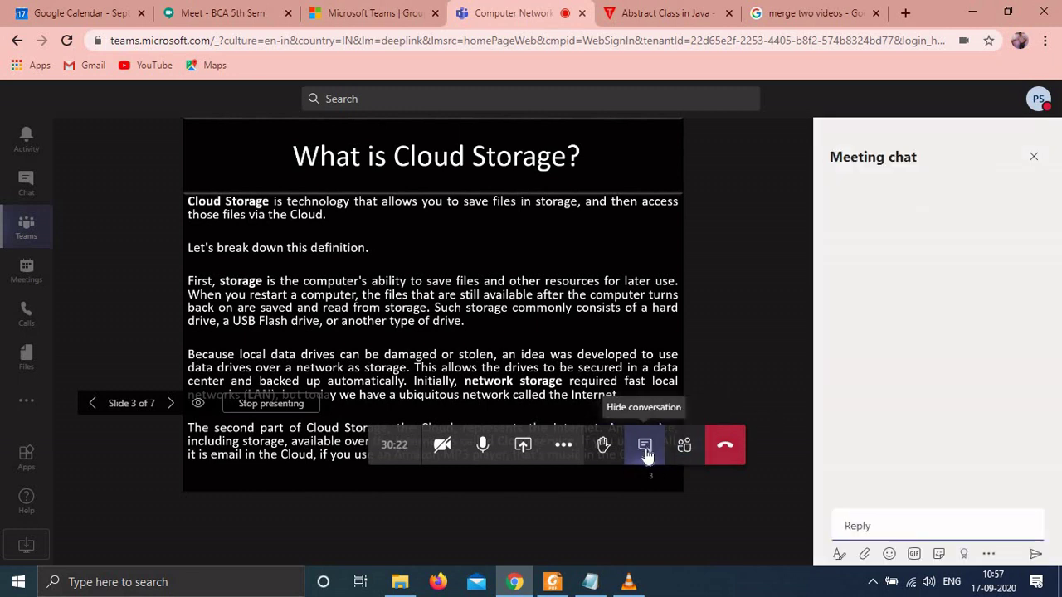
text(Hell)
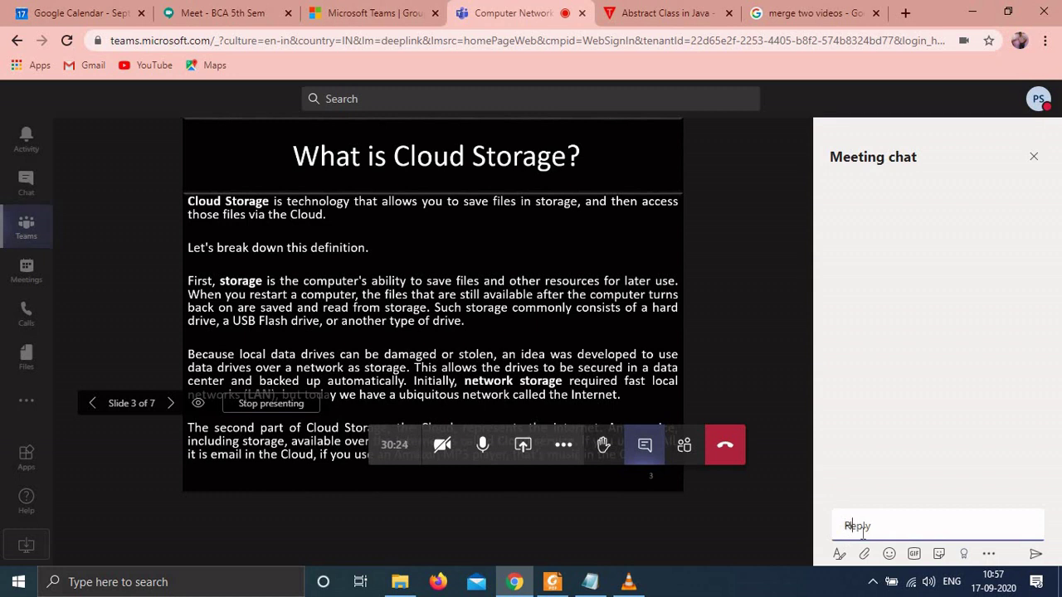
text(o Students.)
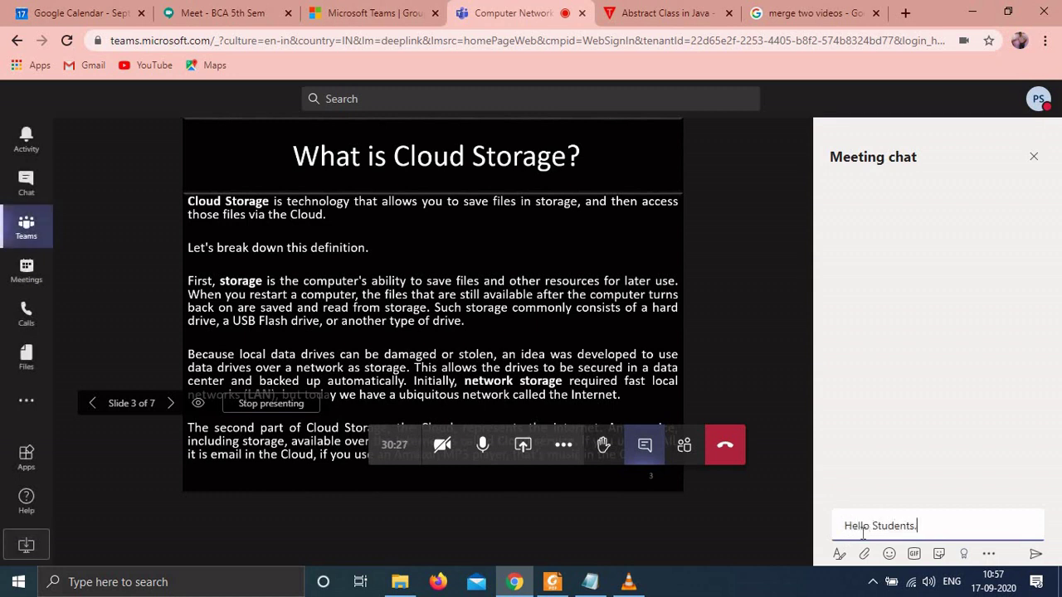
key(Return)
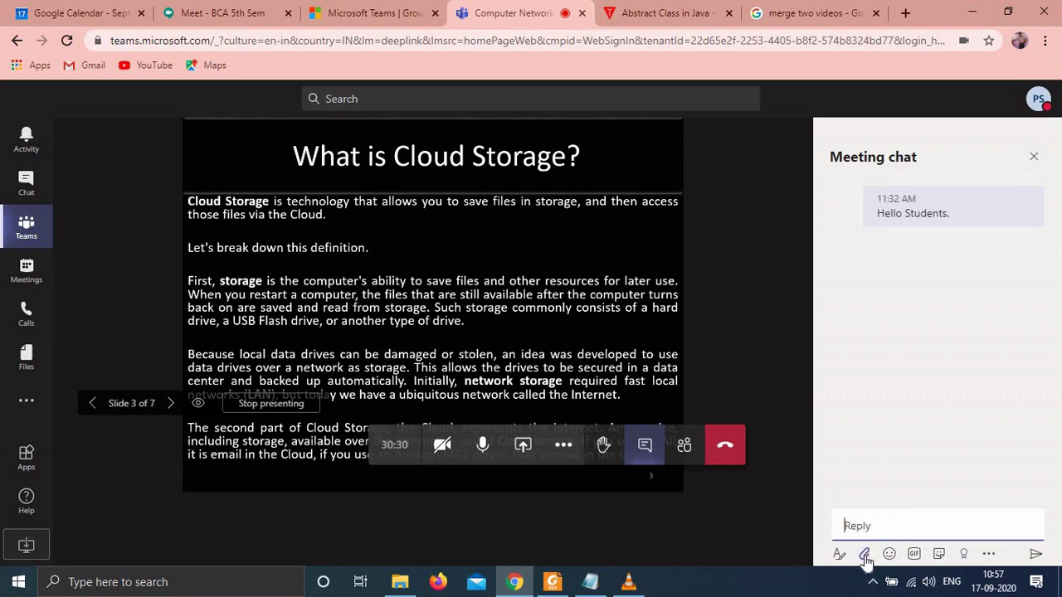
- Try the chat's Attach, apps and Format options
click(865, 556)
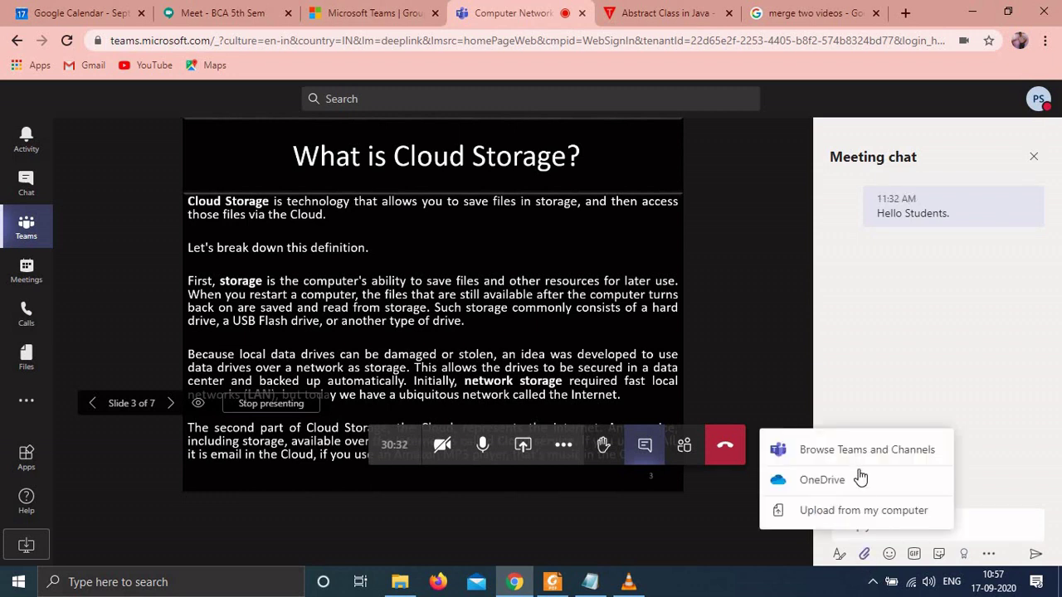
click(975, 338)
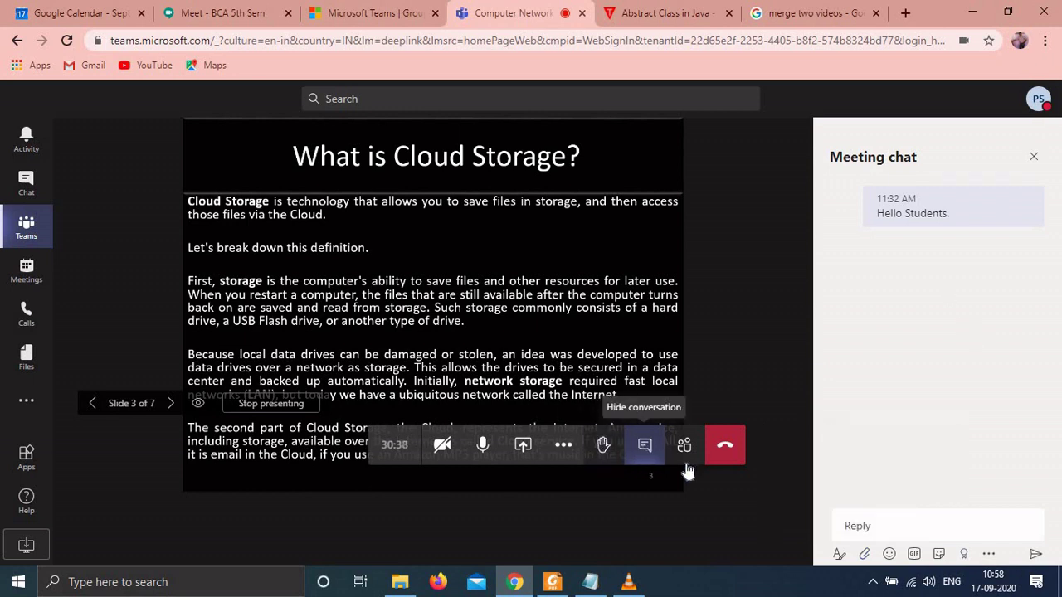
click(990, 554)
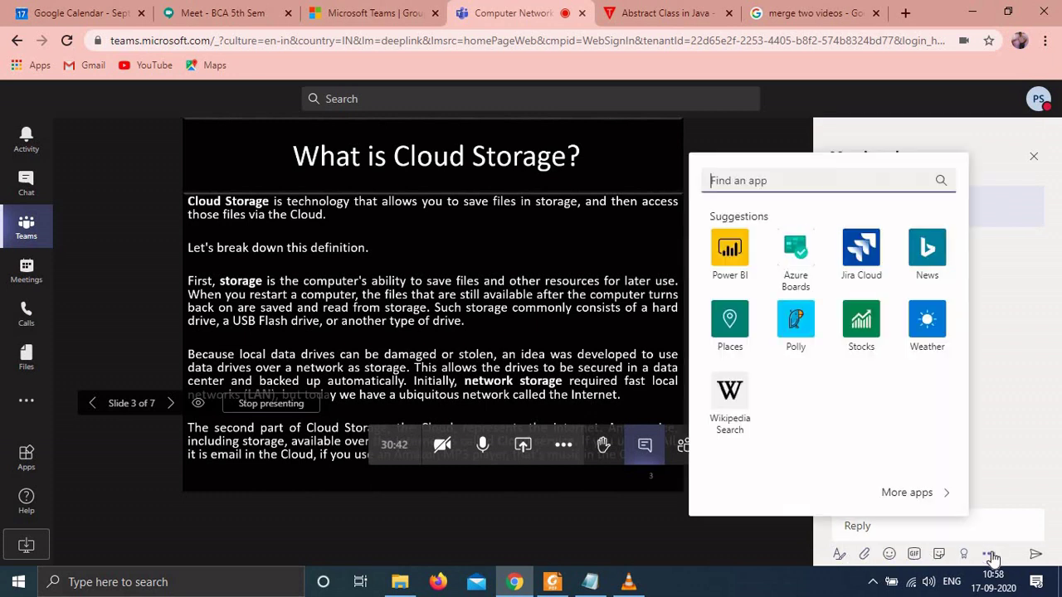
click(1012, 412)
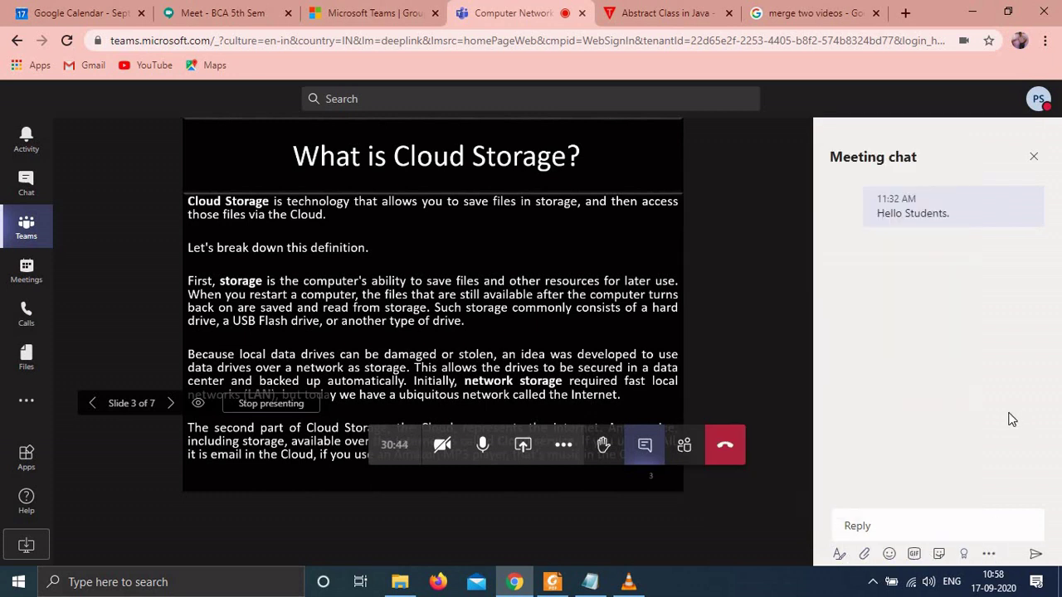
click(838, 556)
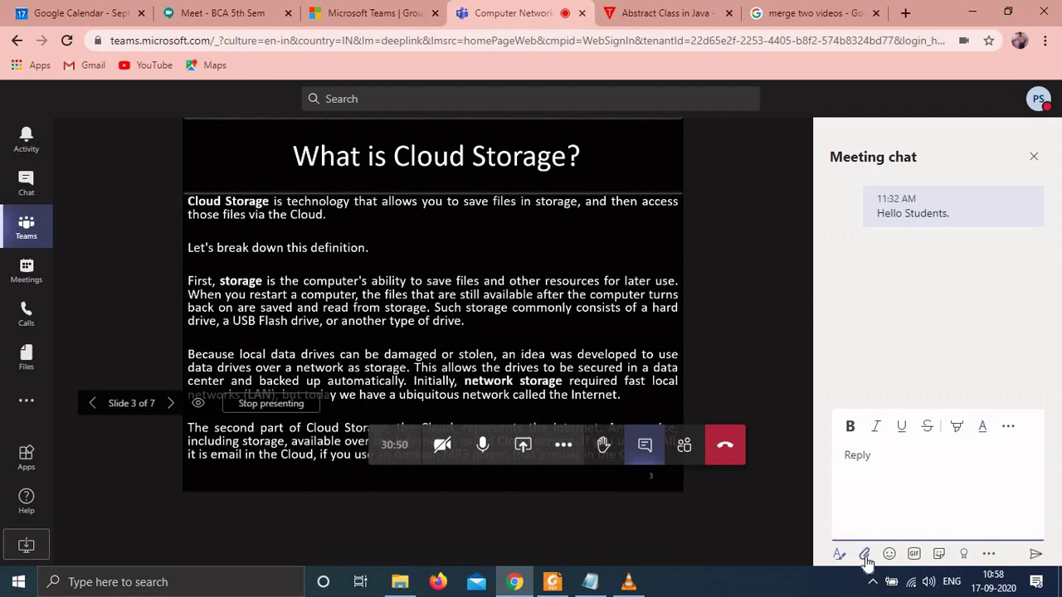
click(863, 554)
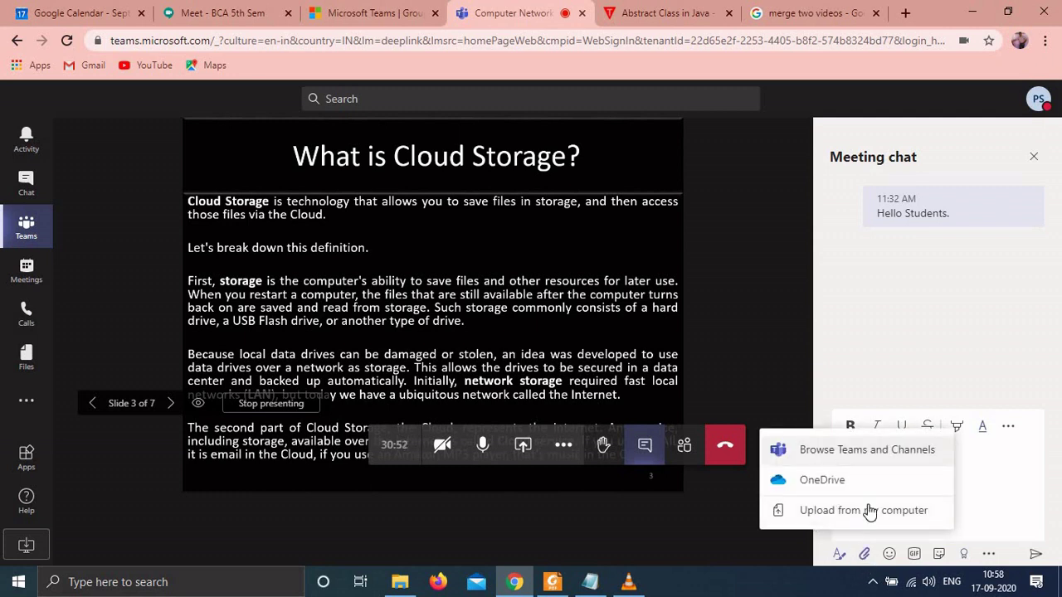
- Close the attach menu, return to the participant list and show the share tray with whiteboard choices
click(902, 303)
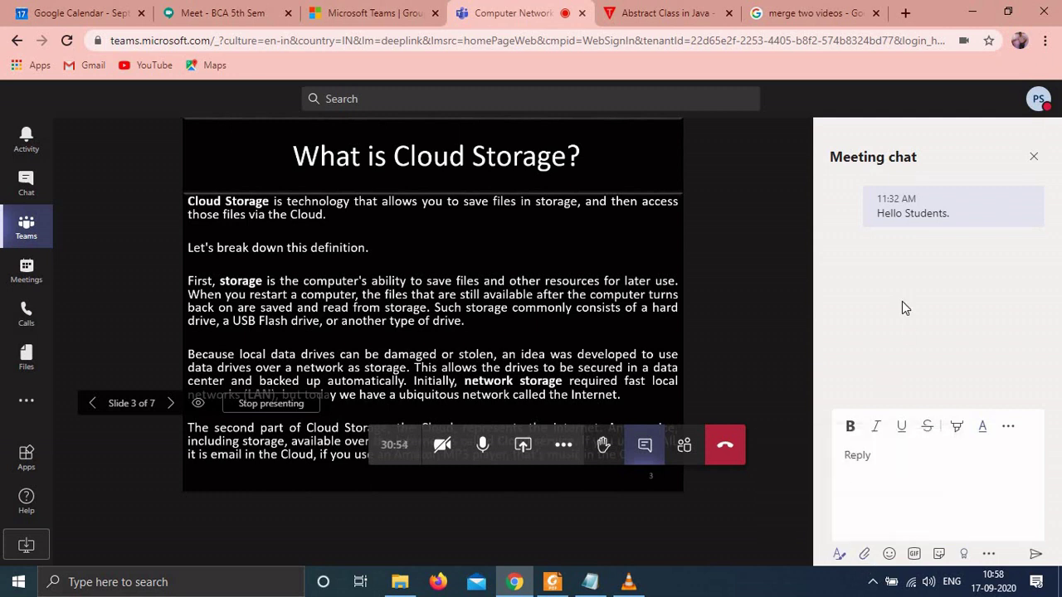
click(686, 446)
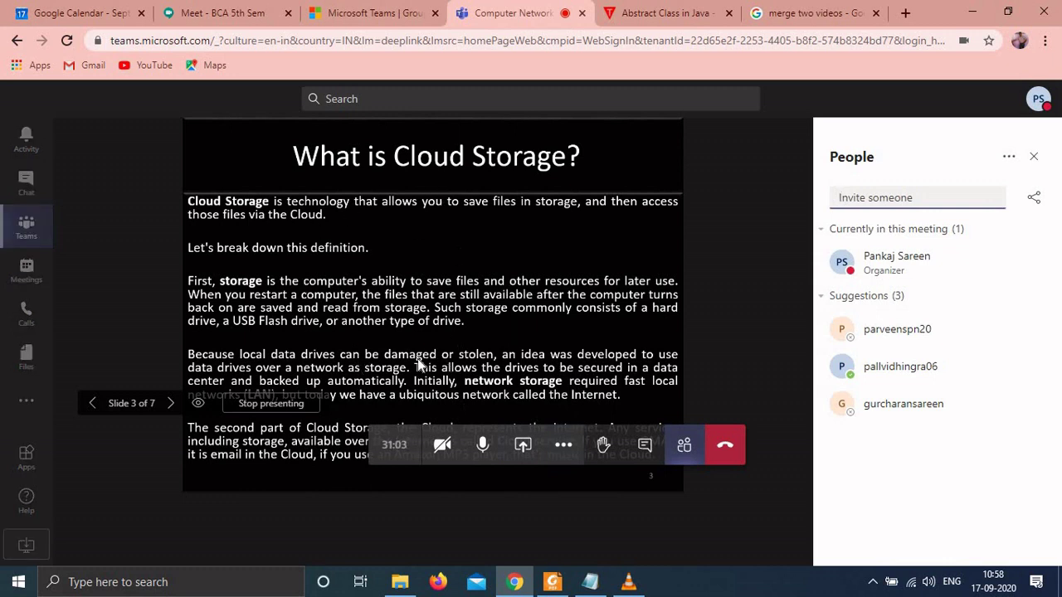
click(523, 448)
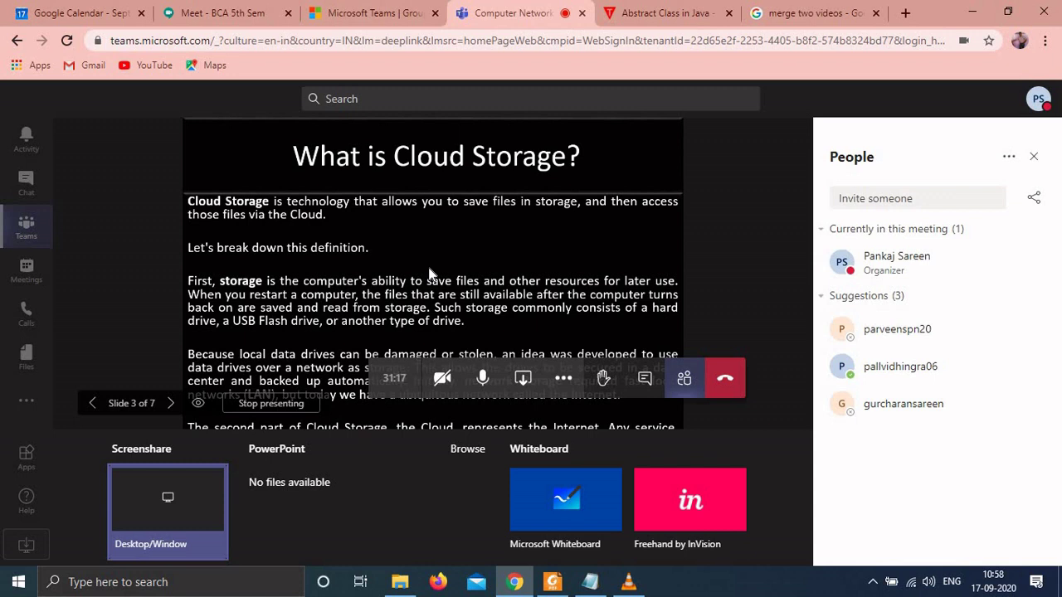
- Share Microsoft Whiteboard and handwrite 'Data Structure' in green pen, underlined
click(557, 497)
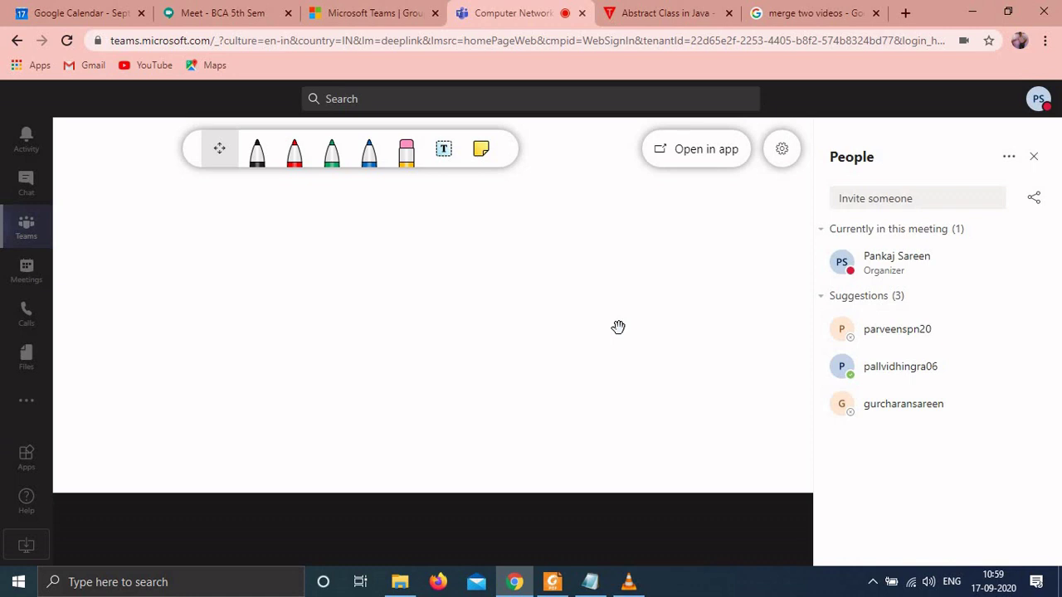
click(331, 156)
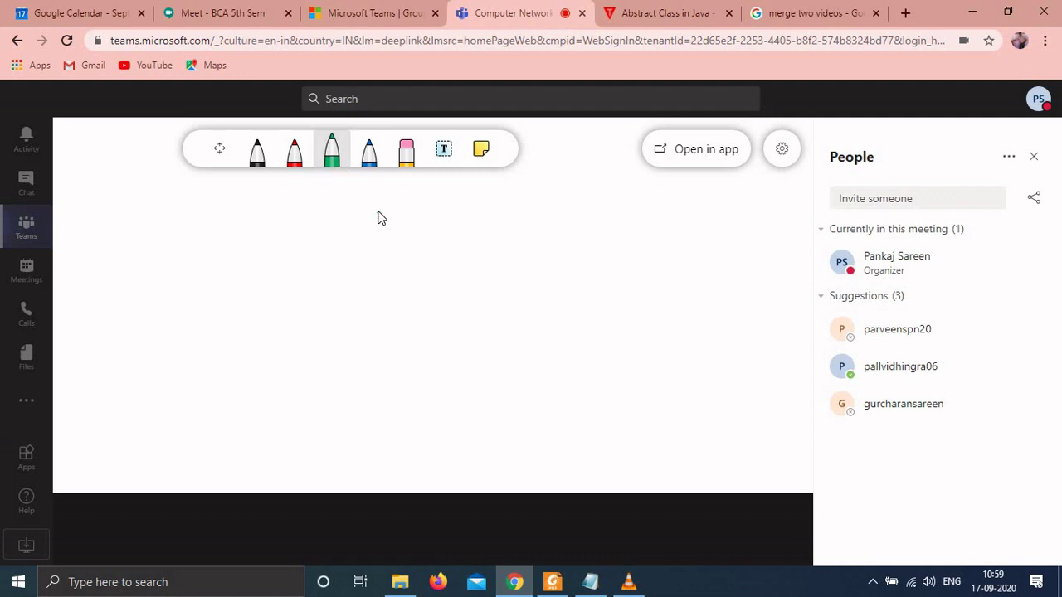
mouse_move(378, 211)
mouse_down()
mouse_move(370, 250)
mouse_move(410, 227)
mouse_move(413, 238)
mouse_move(453, 230)
mouse_move(451, 220)
mouse_move(506, 231)
mouse_move(467, 242)
mouse_up()
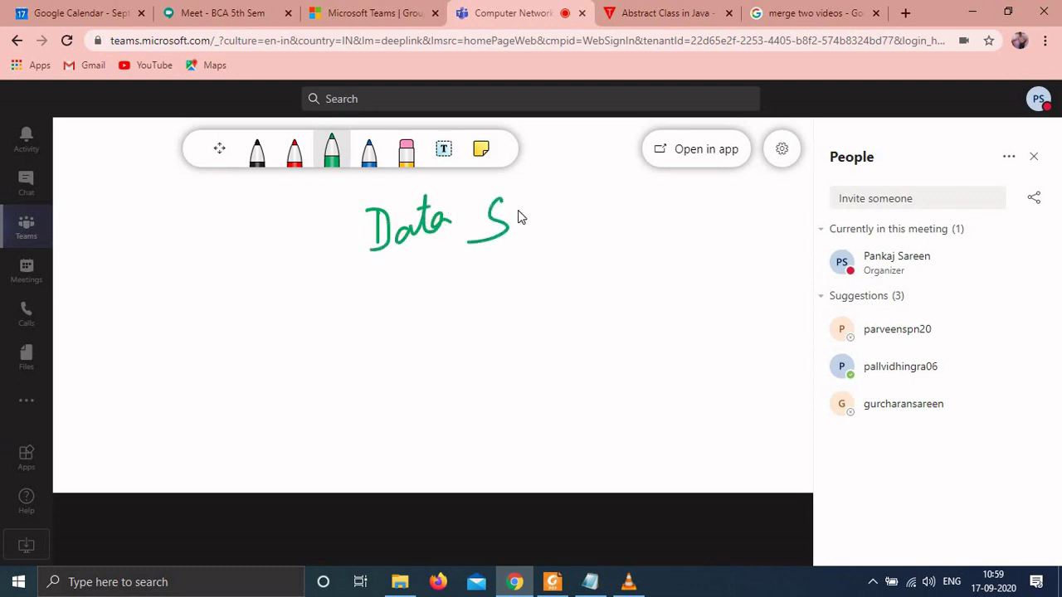
mouse_move(521, 204)
mouse_down()
mouse_move(521, 239)
mouse_move(532, 215)
mouse_move(594, 239)
mouse_move(641, 224)
mouse_move(648, 238)
mouse_move(614, 262)
mouse_up()
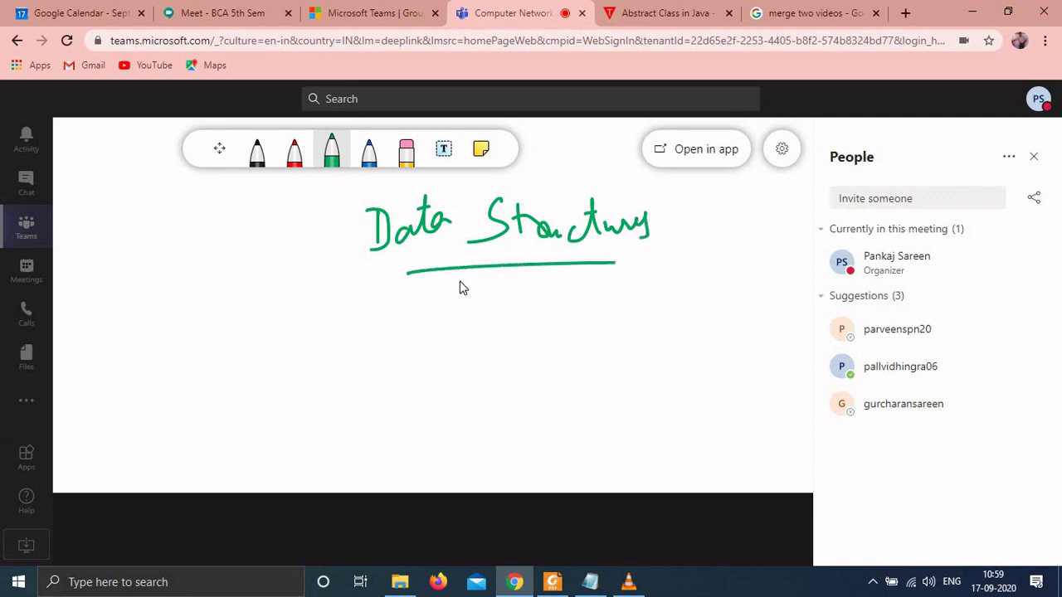
drag(459, 282, 540, 282)
click(782, 150)
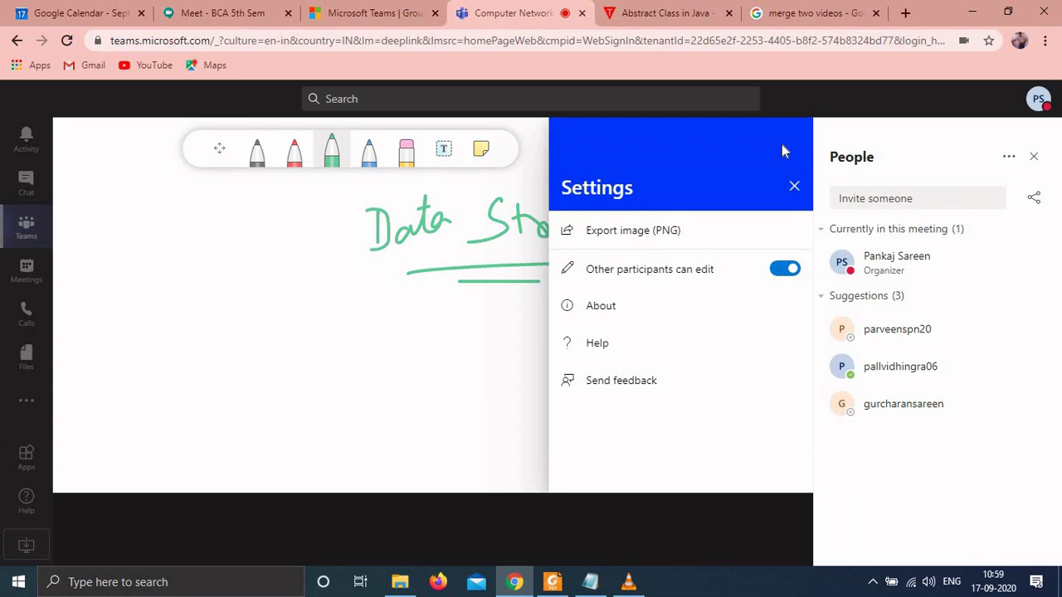
click(794, 187)
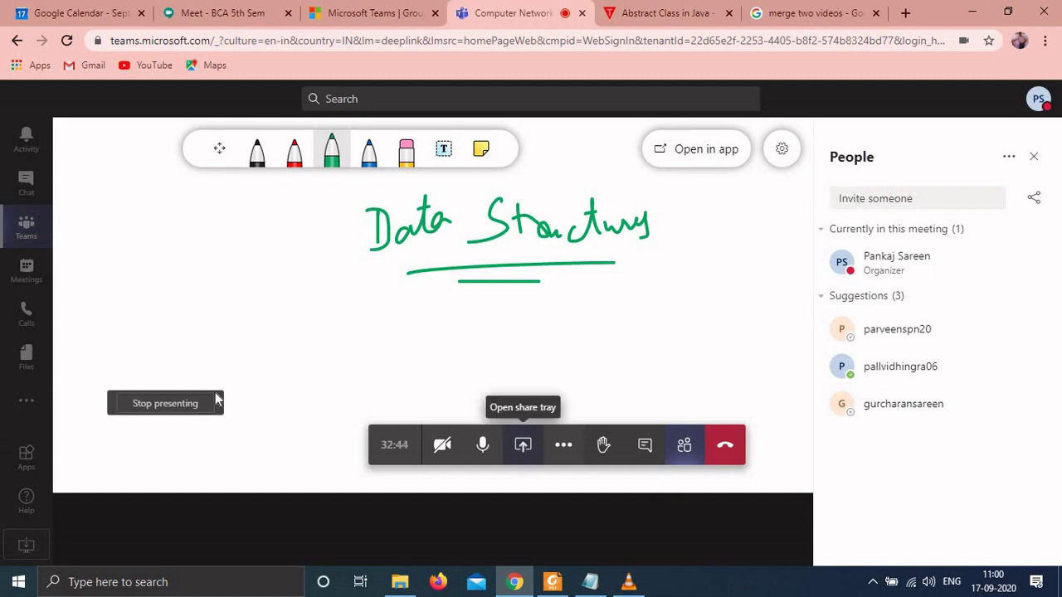
- Stop presenting the whiteboard, then open and close the participant list's options menu
click(168, 407)
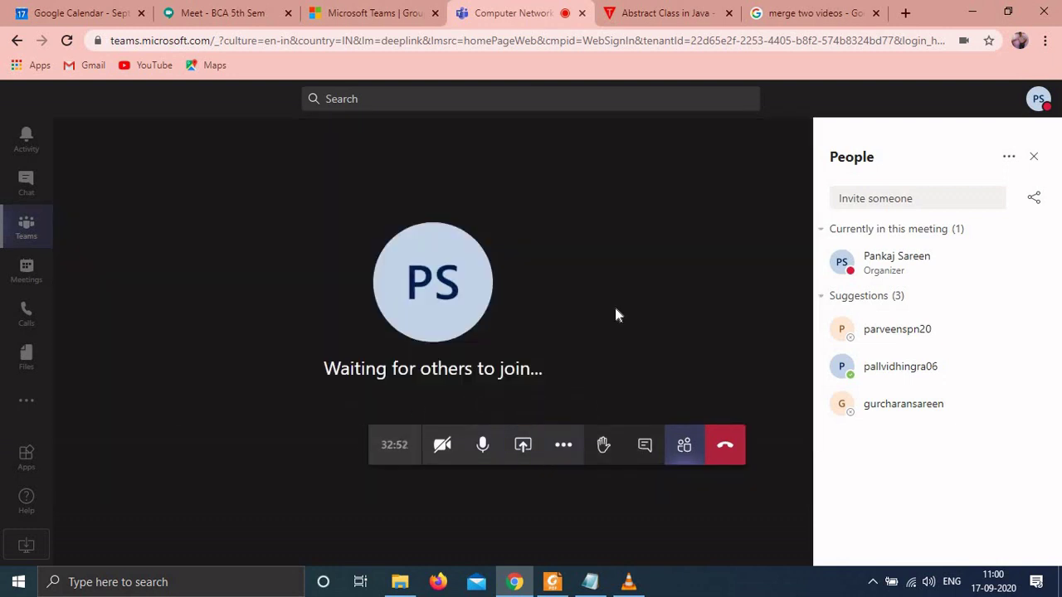
click(1009, 159)
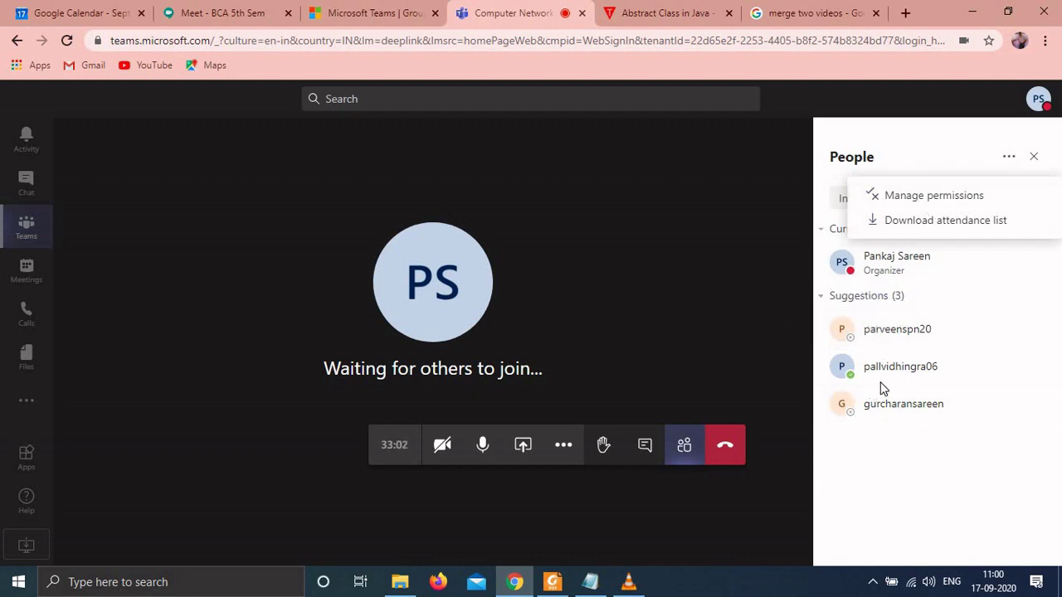
click(756, 263)
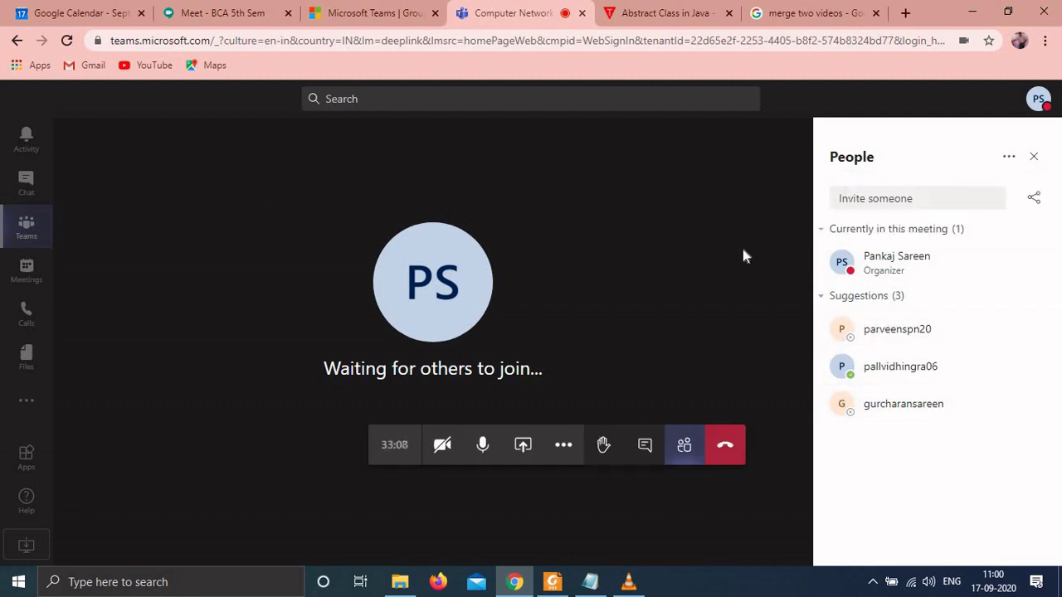
- Switch to the Teams product page tab and back to the meeting tab
click(375, 13)
click(486, 17)
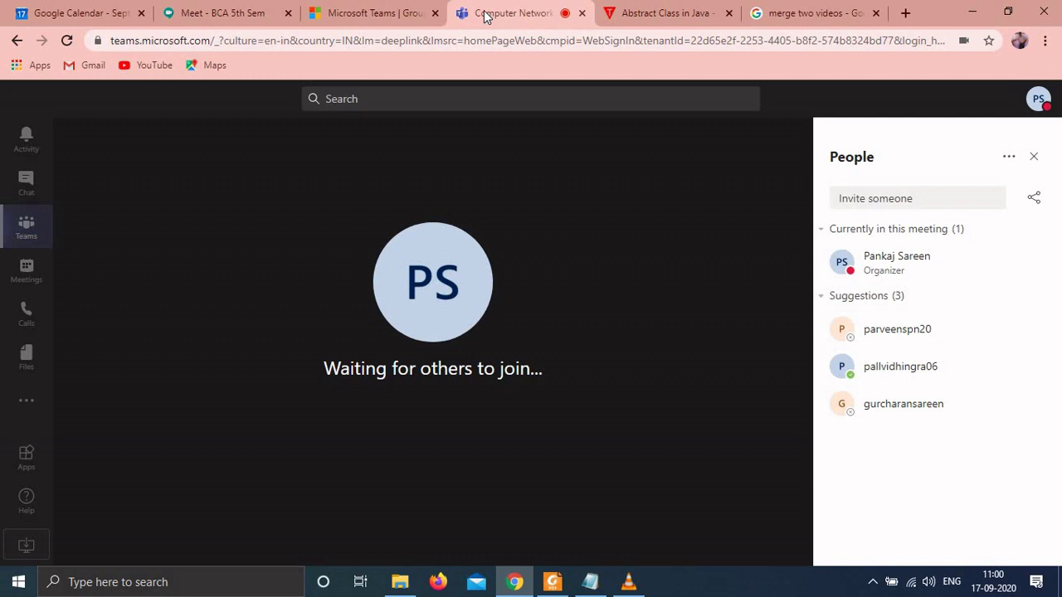
mouse_move(478, 307)
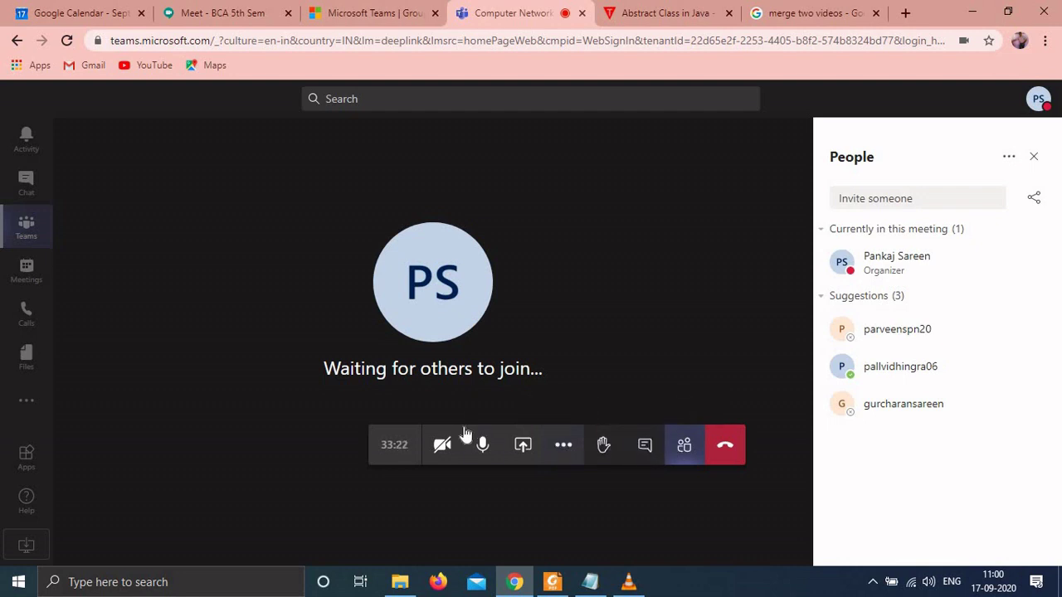
- Show the share tray, toggle participants, reopen the chat, and list the More actions menu
click(522, 448)
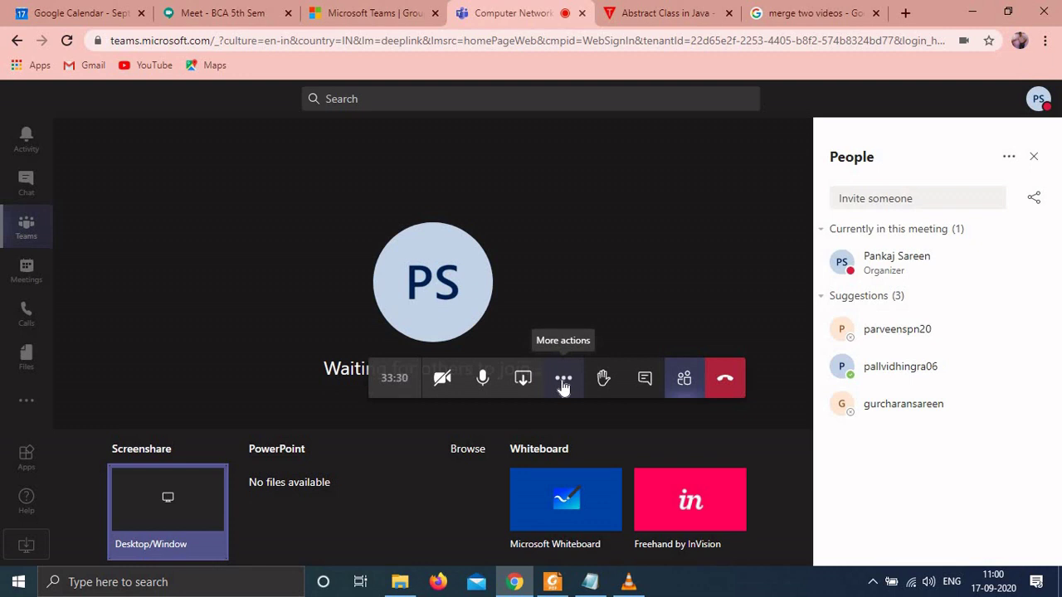
click(685, 382)
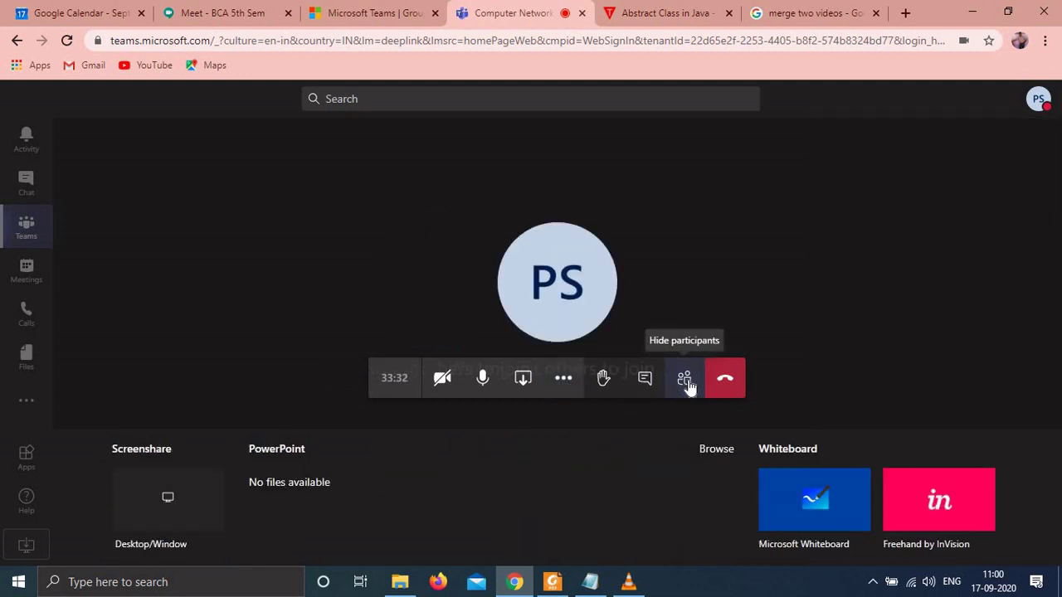
click(686, 380)
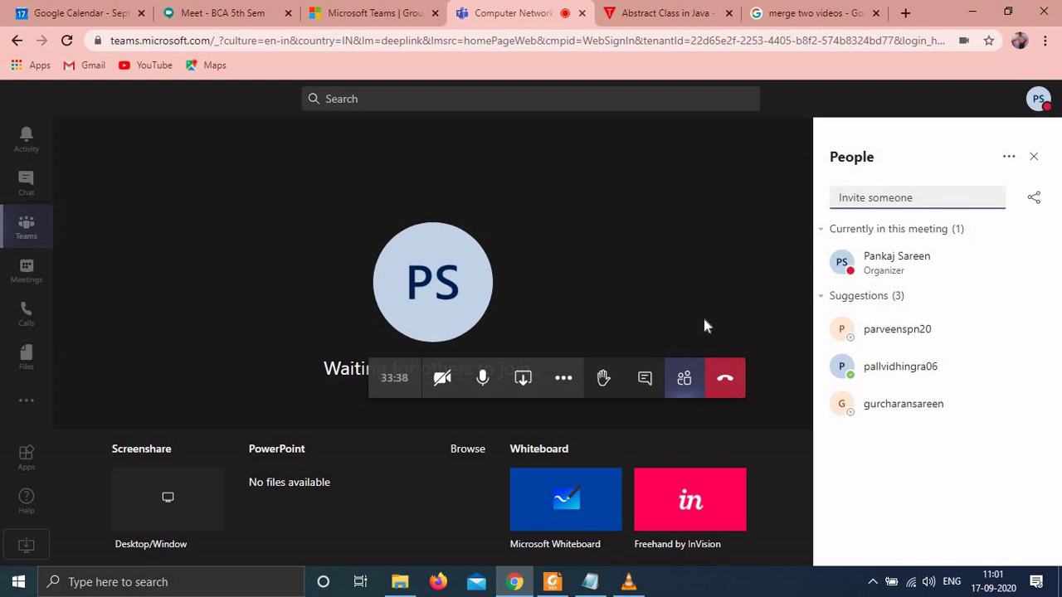
click(646, 383)
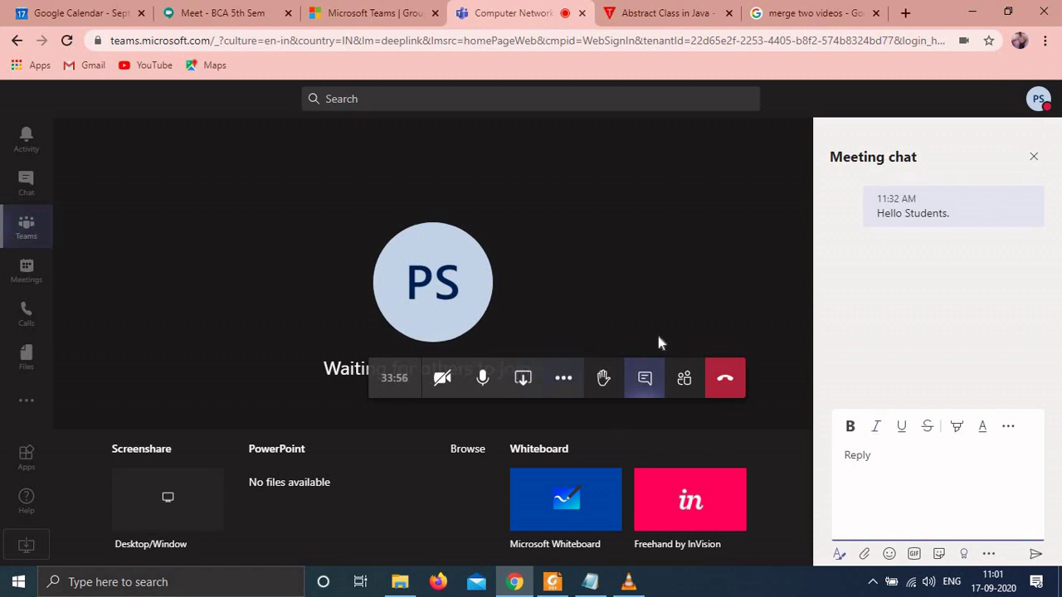
click(563, 389)
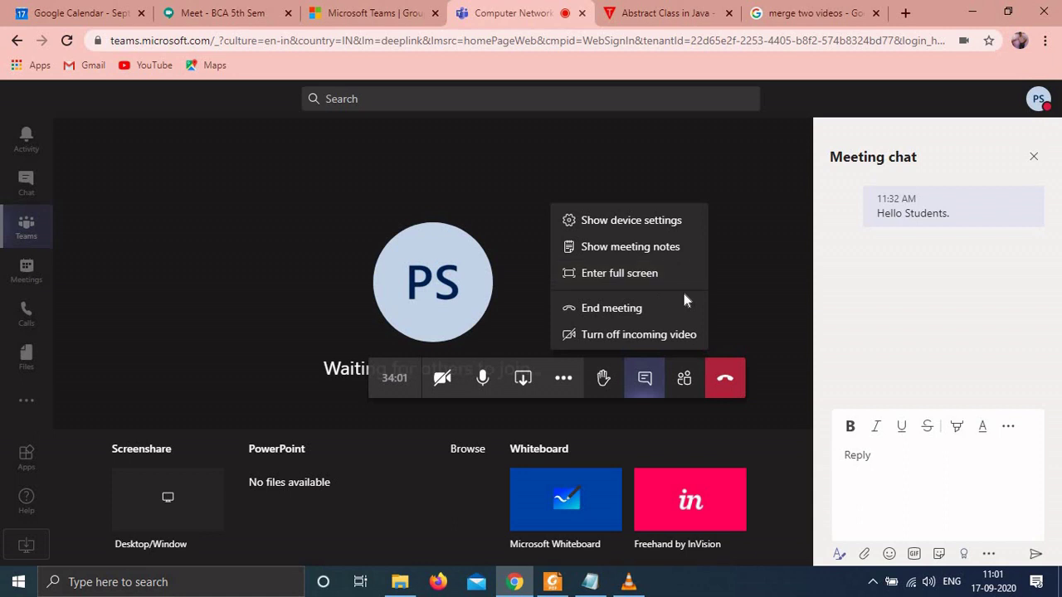
- Show meeting notes and start taking notes, toggling the More actions menu
click(662, 247)
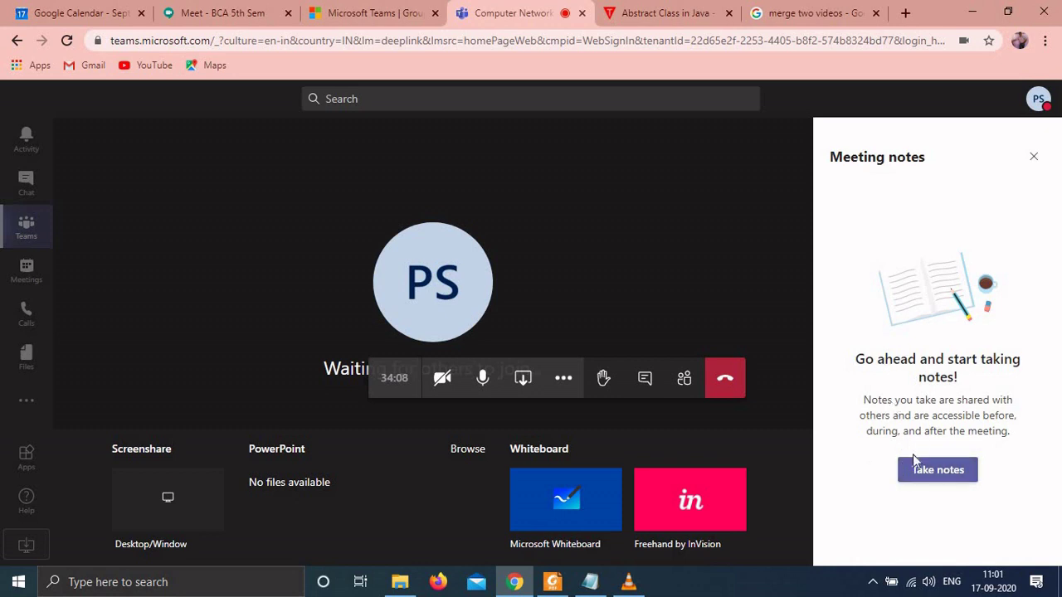
click(934, 473)
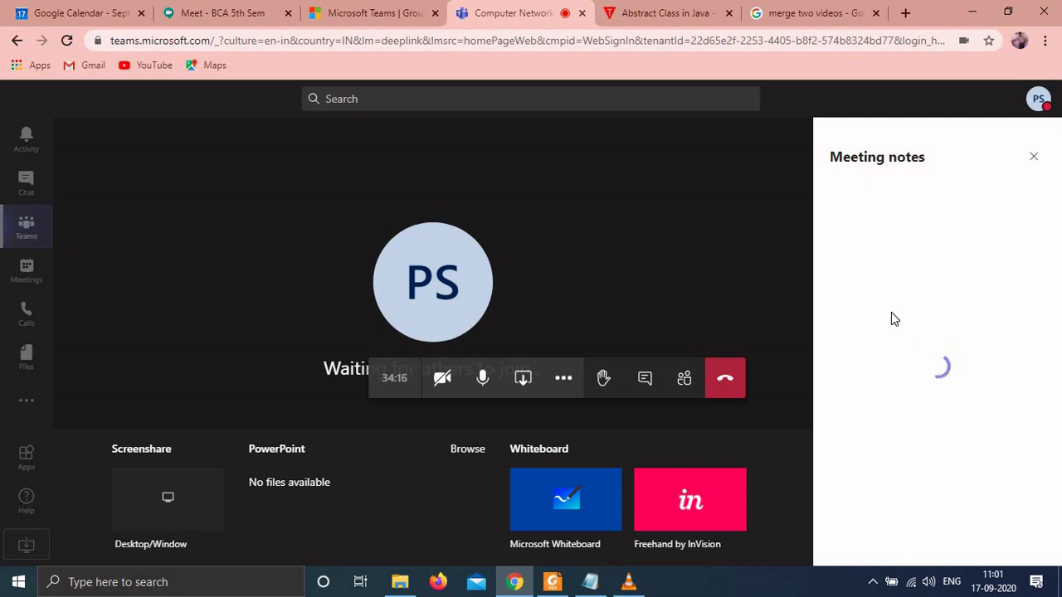
click(568, 384)
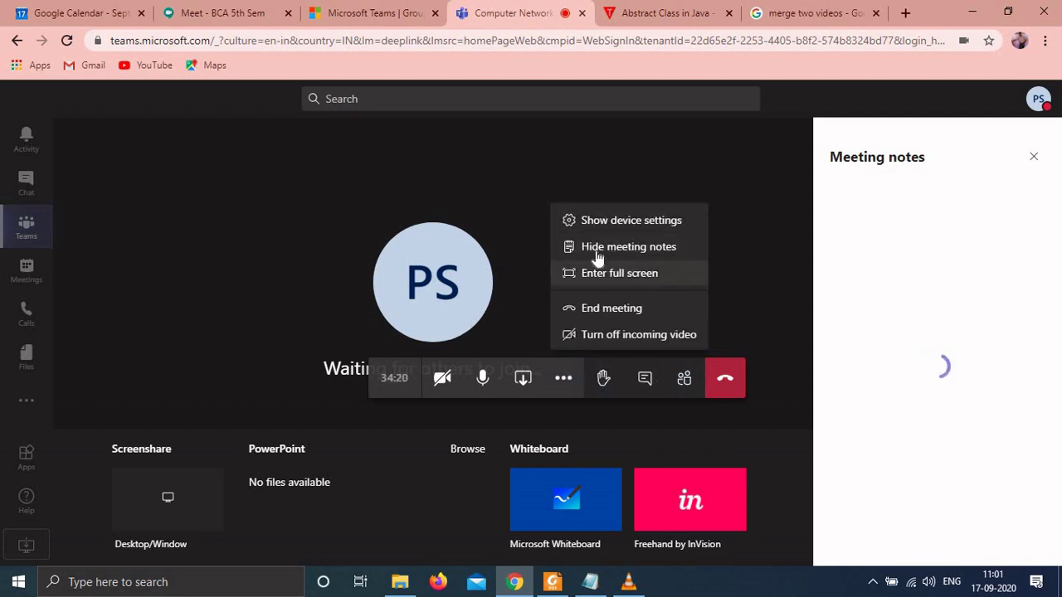
click(563, 387)
click(563, 385)
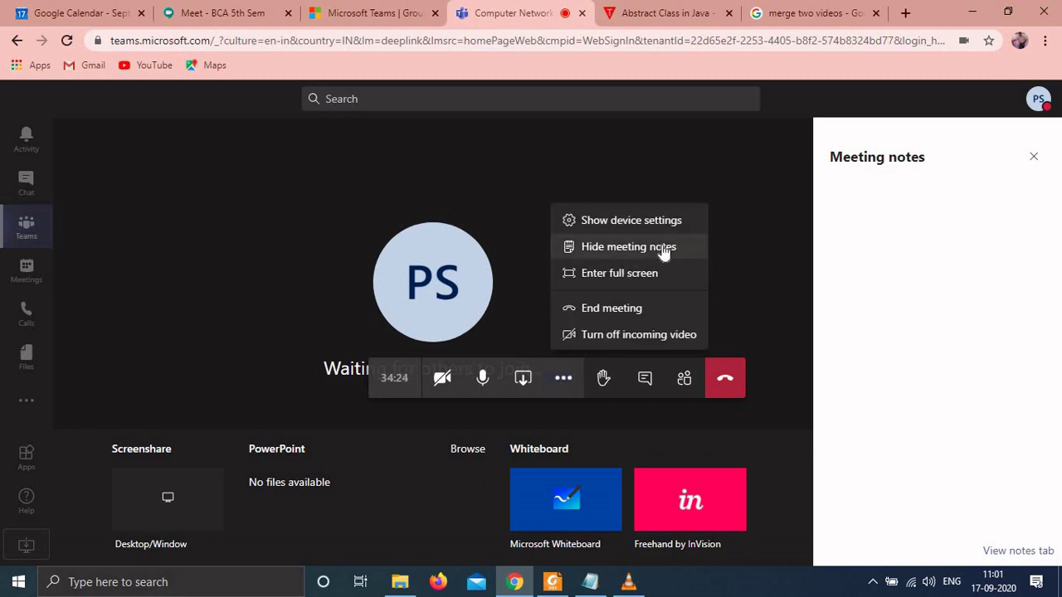
- Title the notes section 'Agenda of Meeting', add a new section, and close the notes
click(875, 187)
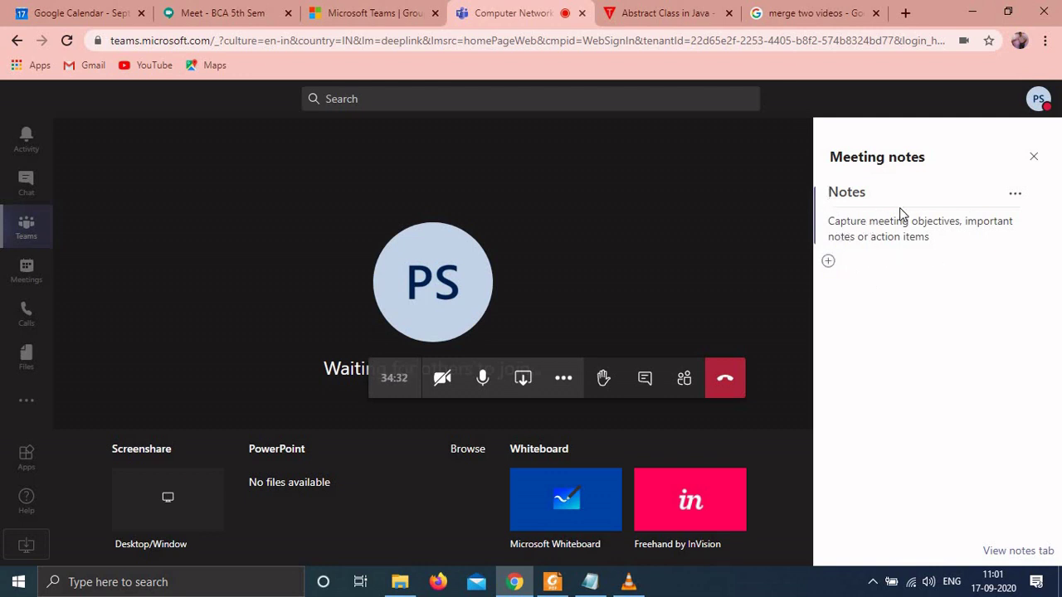
text(Agenda of Me)
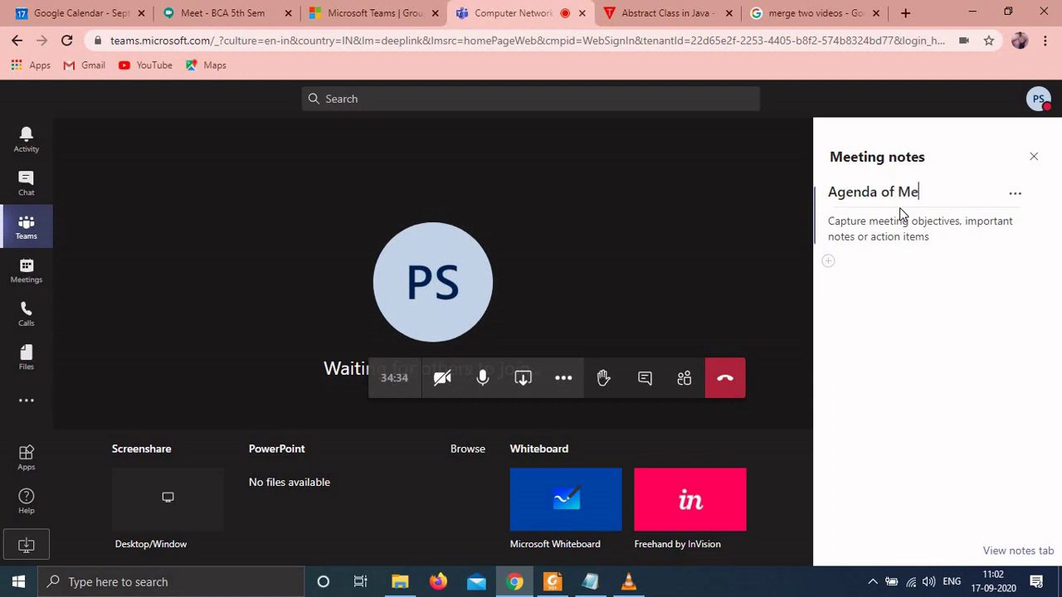
text(eting)
key(Return)
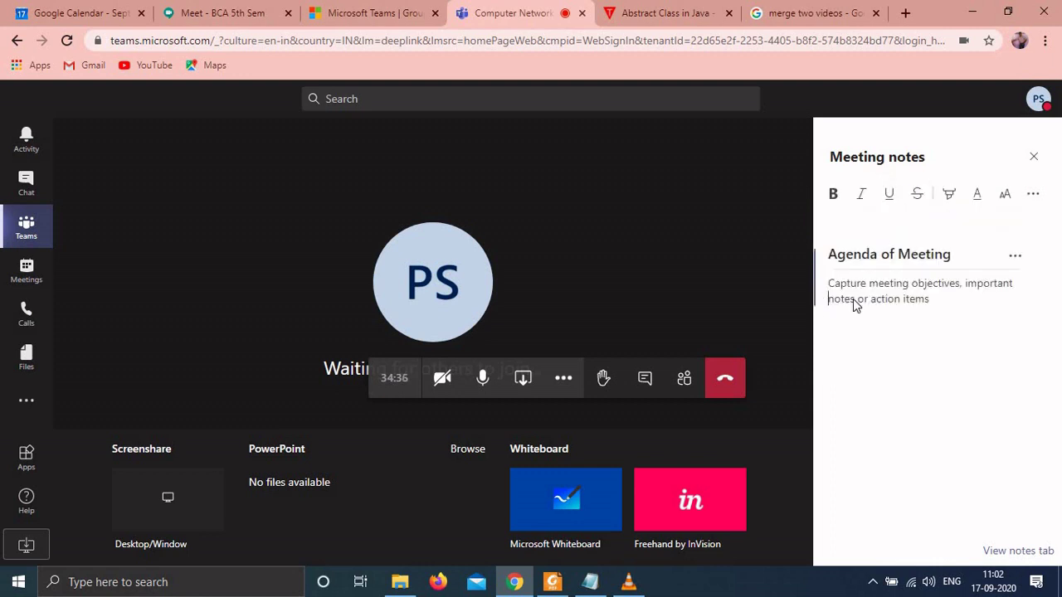
click(829, 326)
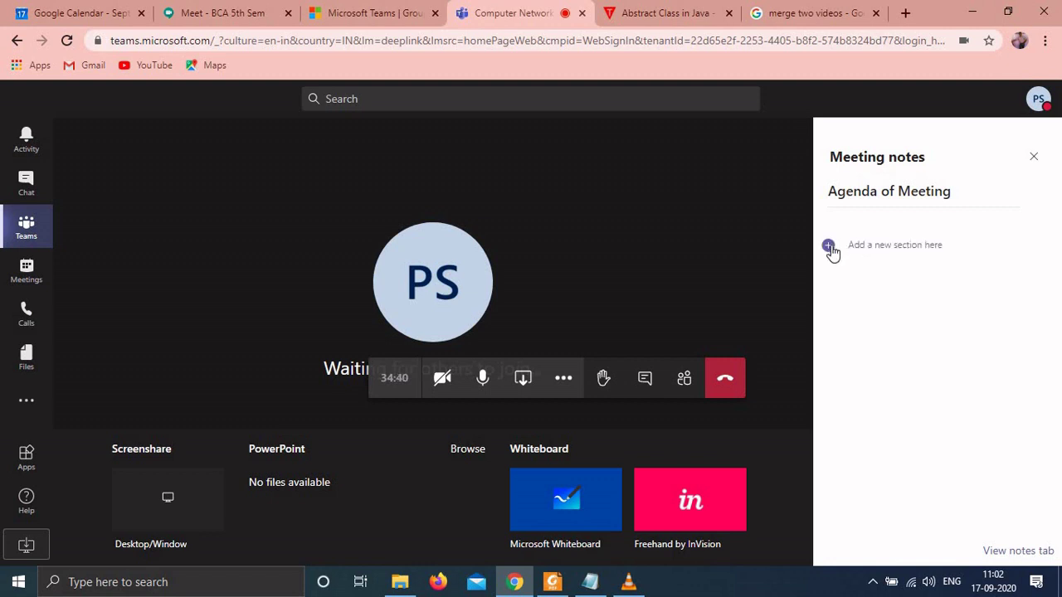
click(828, 247)
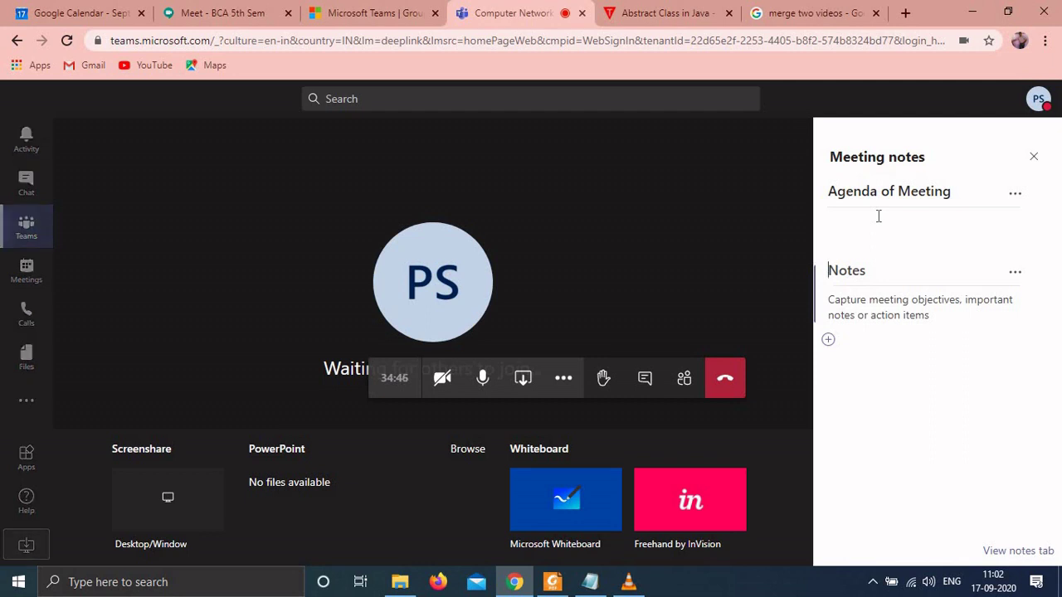
click(1035, 159)
click(1038, 101)
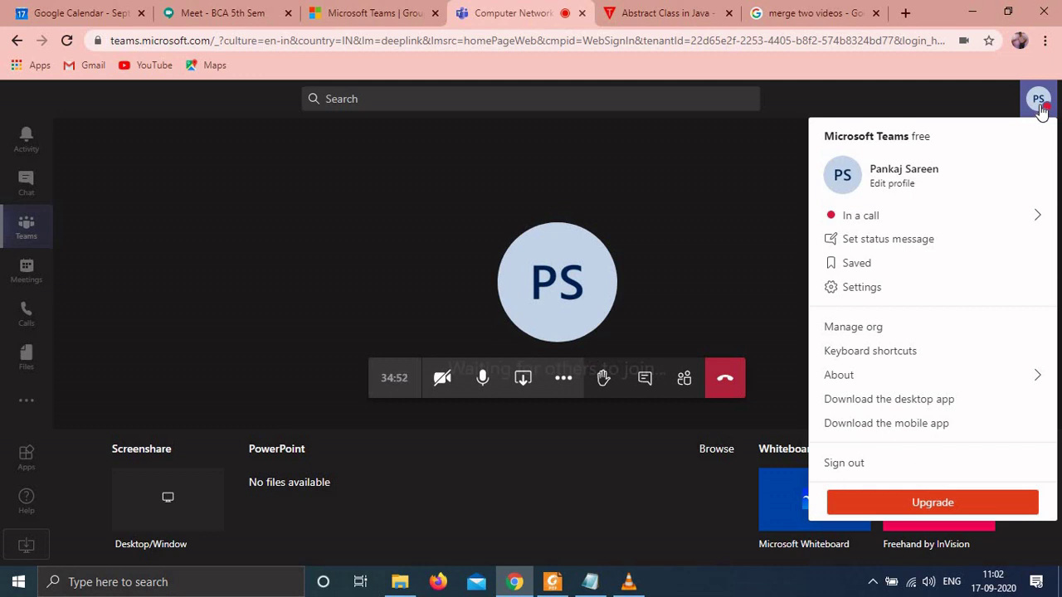
- Dismiss the account menu and share tray, returning to the empty waiting-for-others meeting stage
click(399, 244)
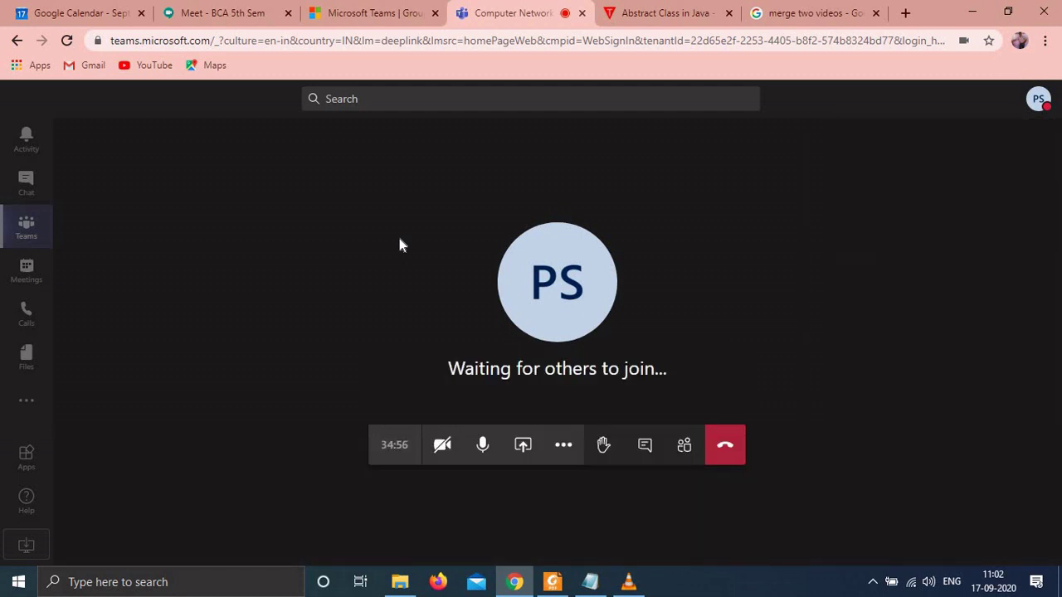